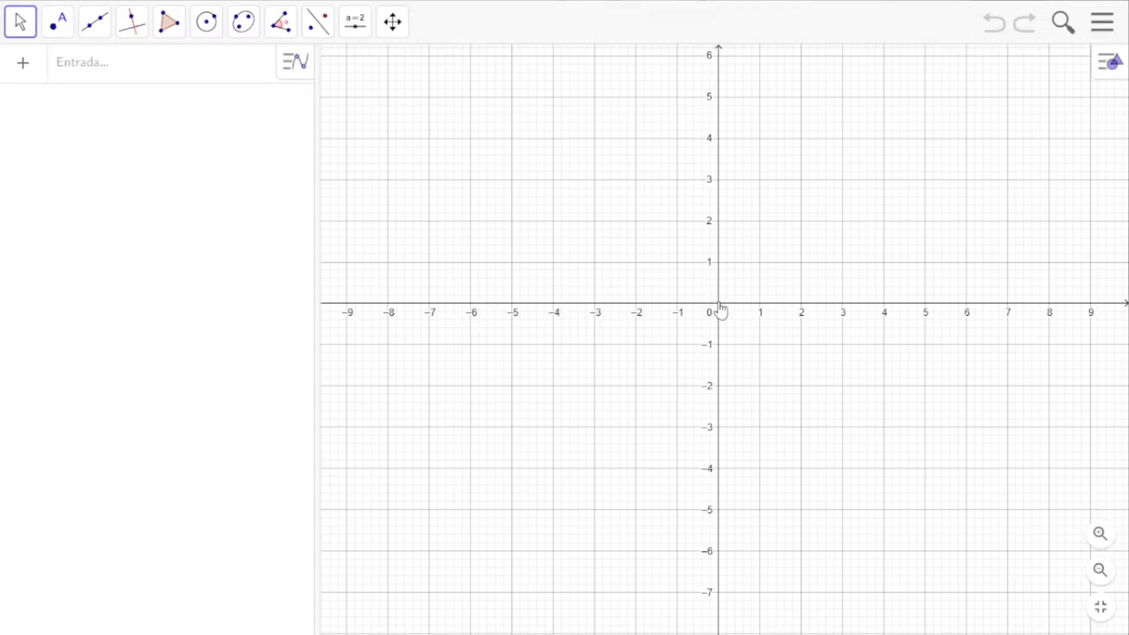
# Place a point on the y-axis at (0, 2).
pyautogui.moveTo(733, 292); pyautogui.dragTo(425, 547)
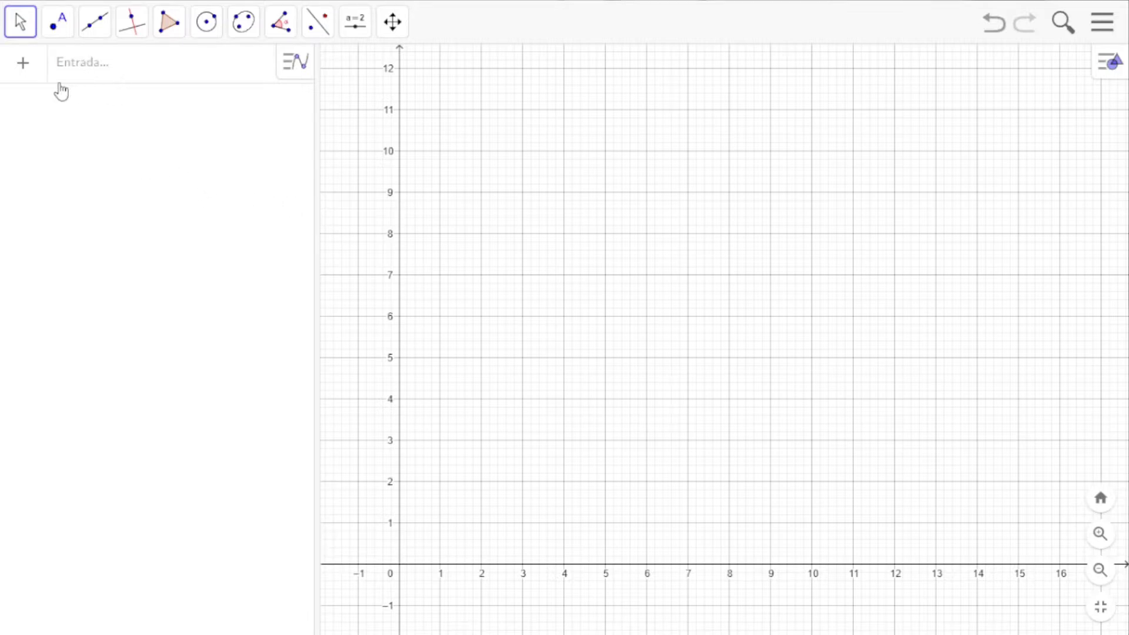
pyautogui.click(61, 26)
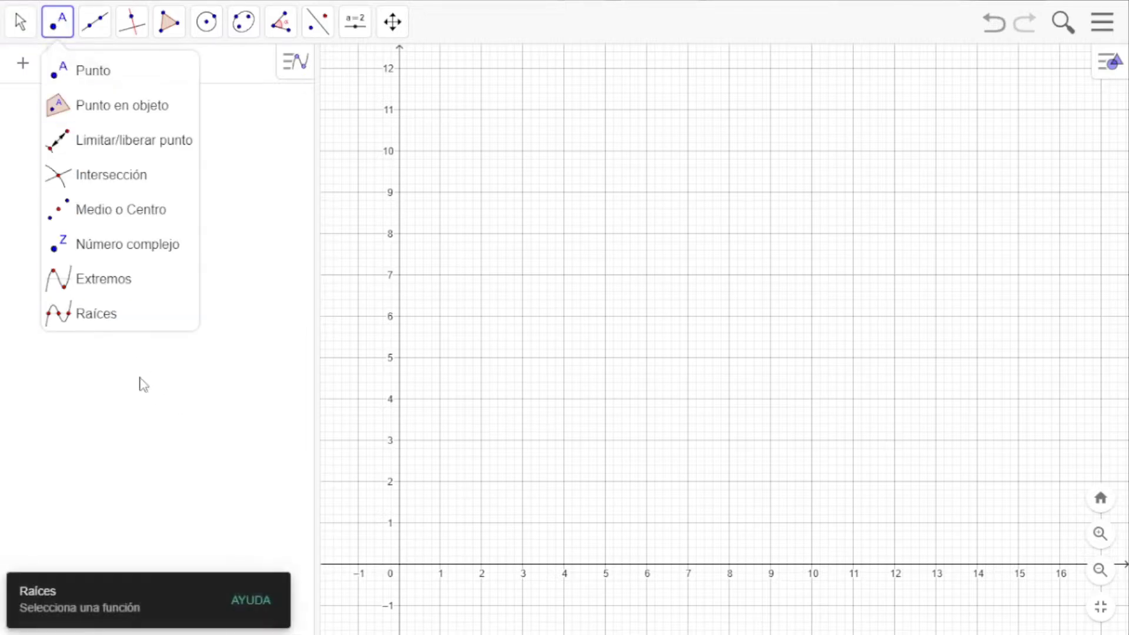
pyautogui.click(91, 77)
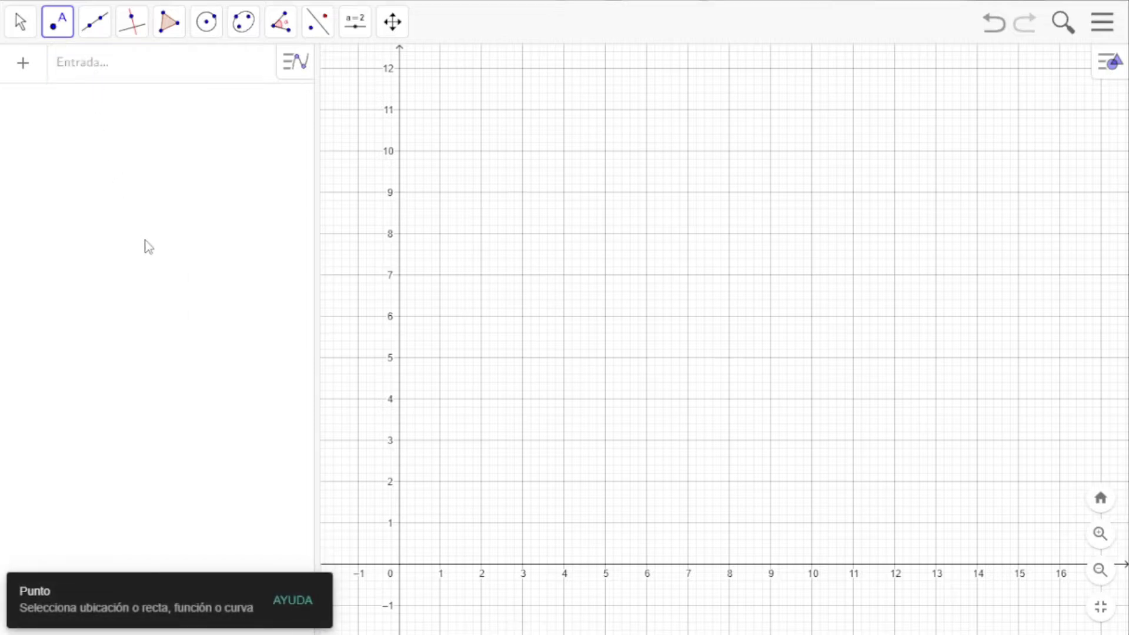
pyautogui.click(401, 487)
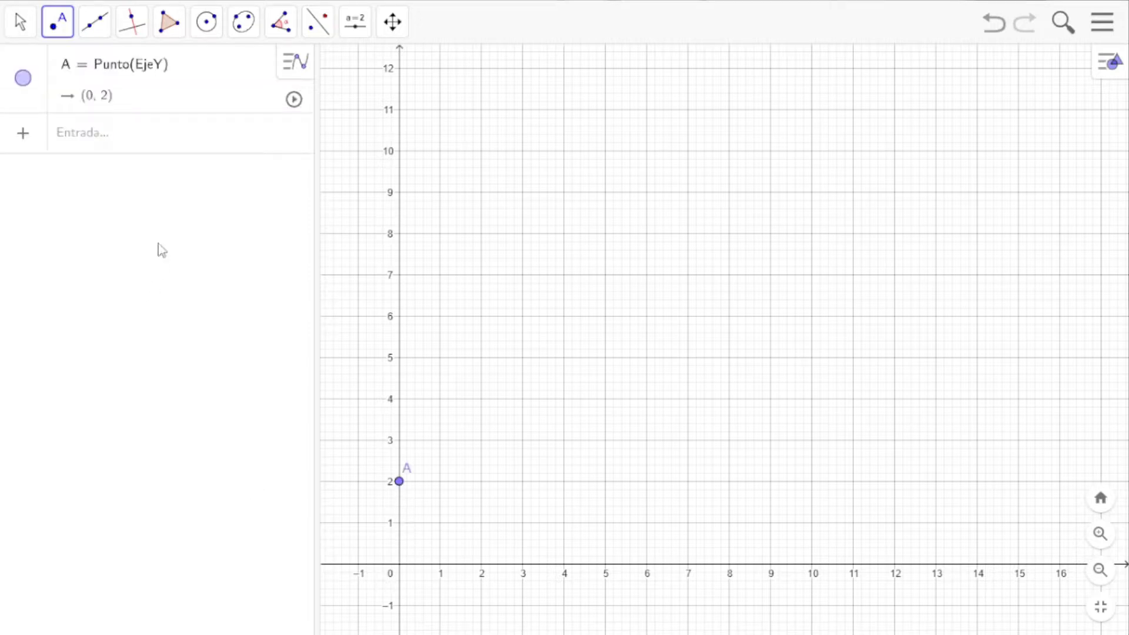
pyautogui.press('Escape')
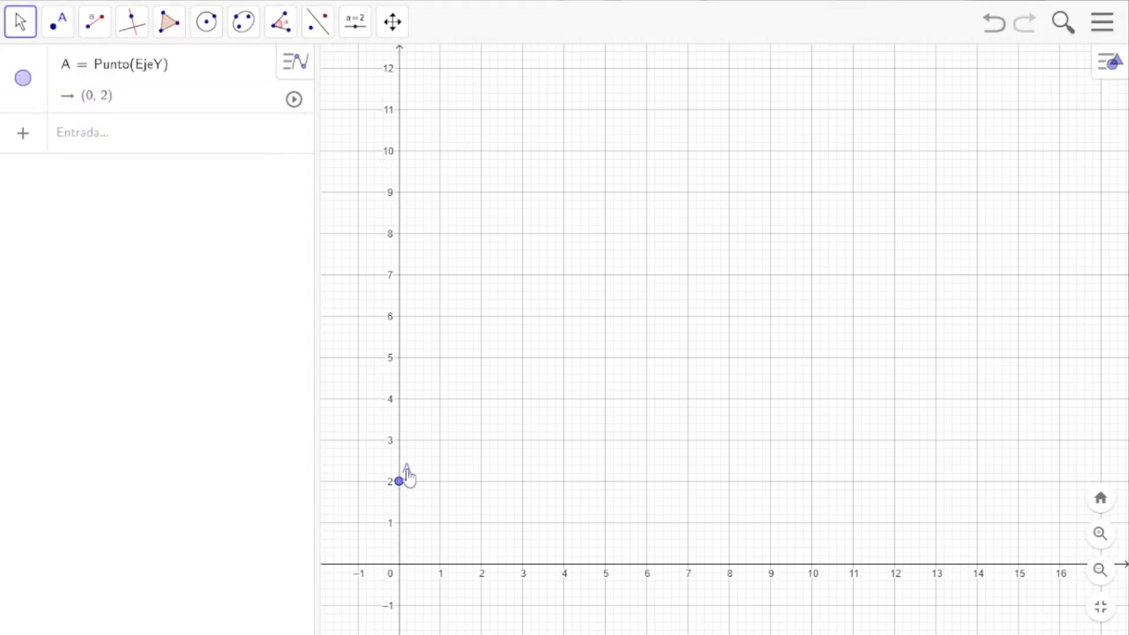
# Create a number slider named l1 ranging from 0 to 50, placed just right of the y-axis near y = 11.5.
pyautogui.click(94, 22)
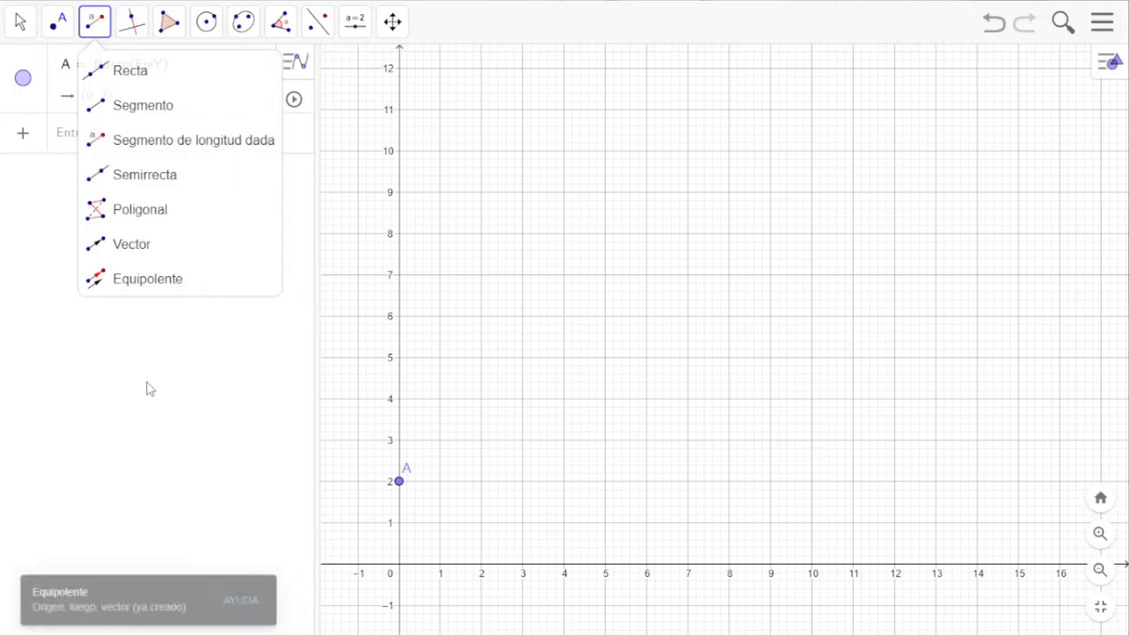
pyautogui.click(92, 32)
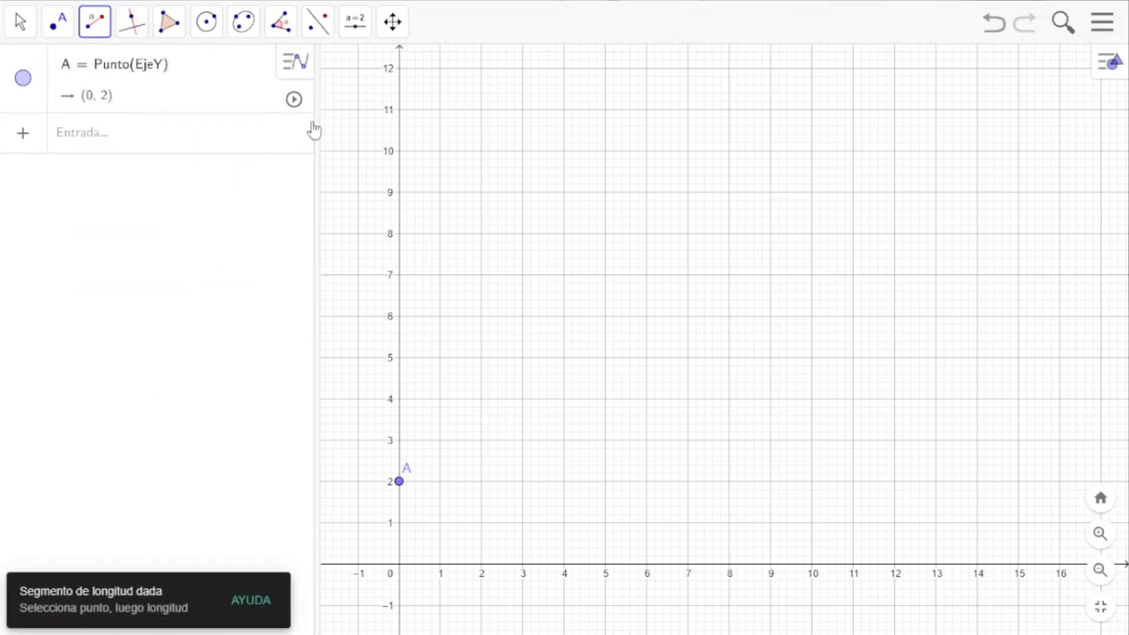
pyautogui.click(356, 26)
pyautogui.click(398, 72)
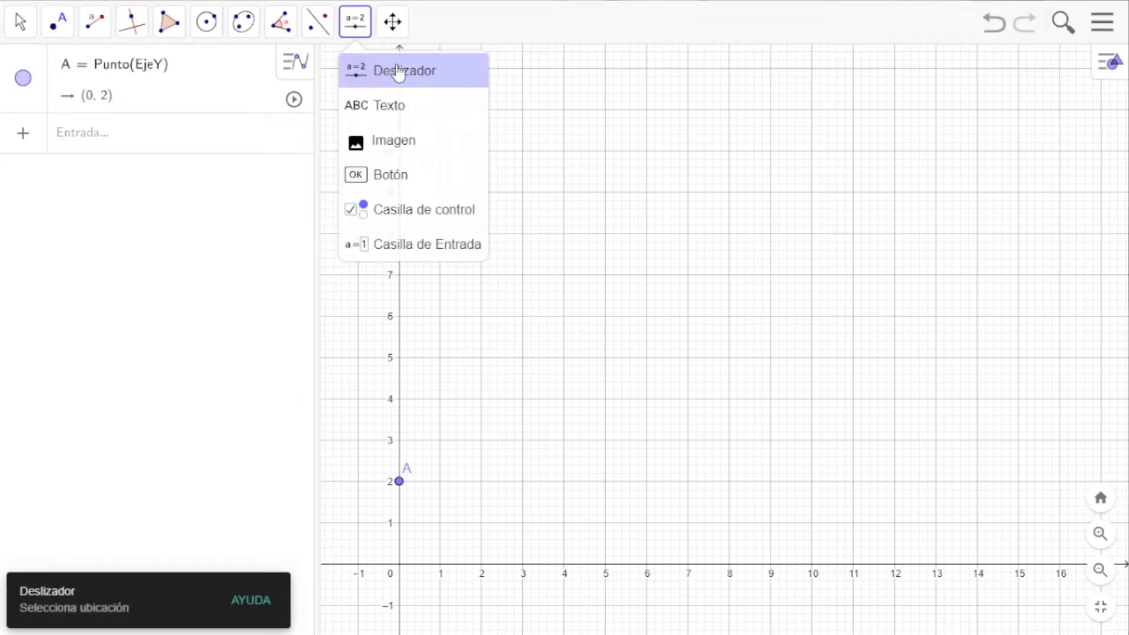
pyautogui.click(398, 72)
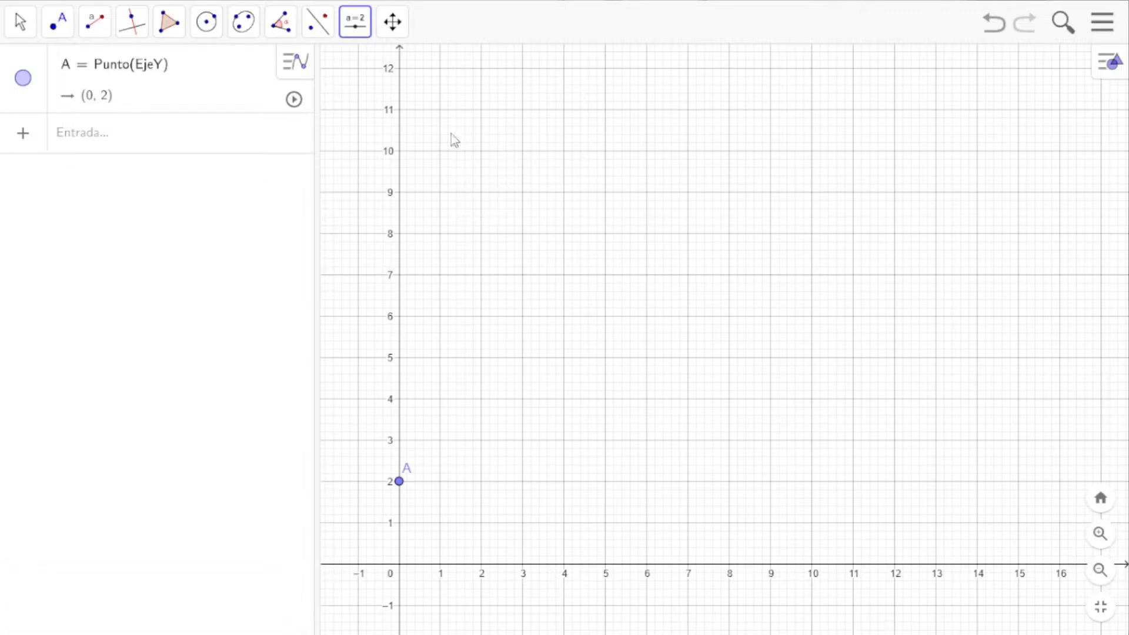
pyautogui.click(437, 90)
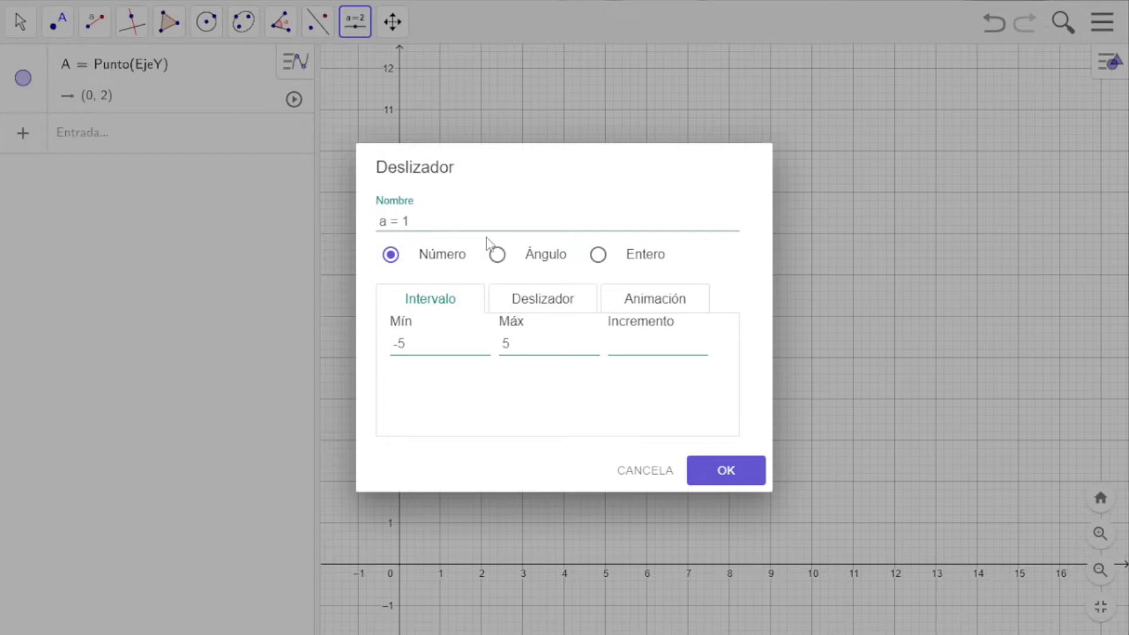
pyautogui.moveTo(471, 226); pyautogui.dragTo(376, 232)
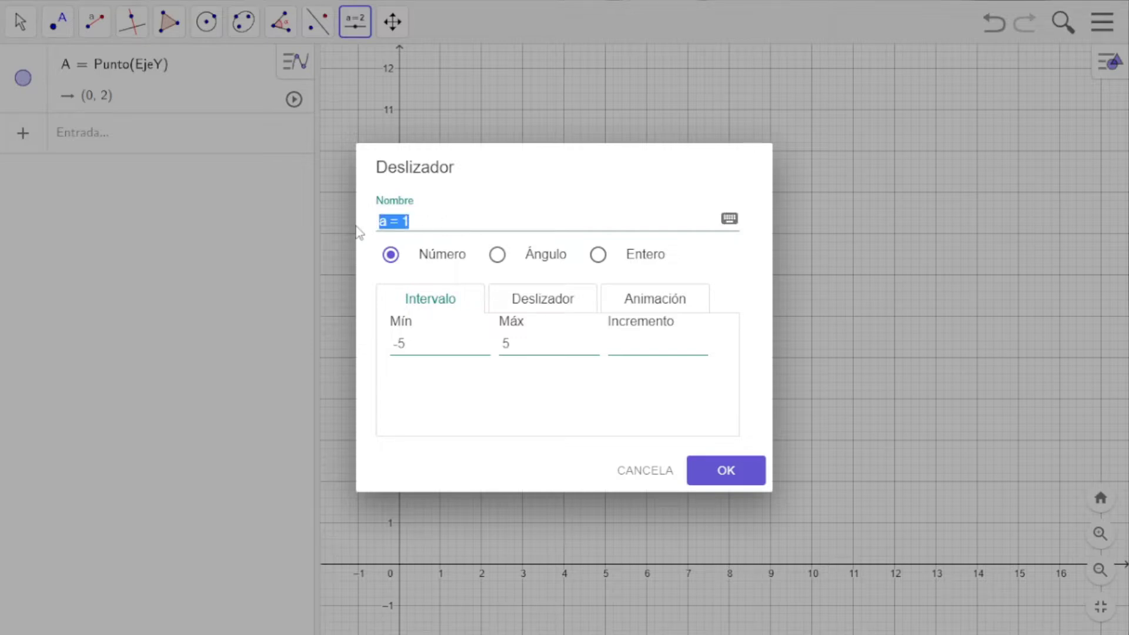
pyautogui.press('BackSpace')
pyautogui.moveTo(434, 349); pyautogui.dragTo(360, 353)
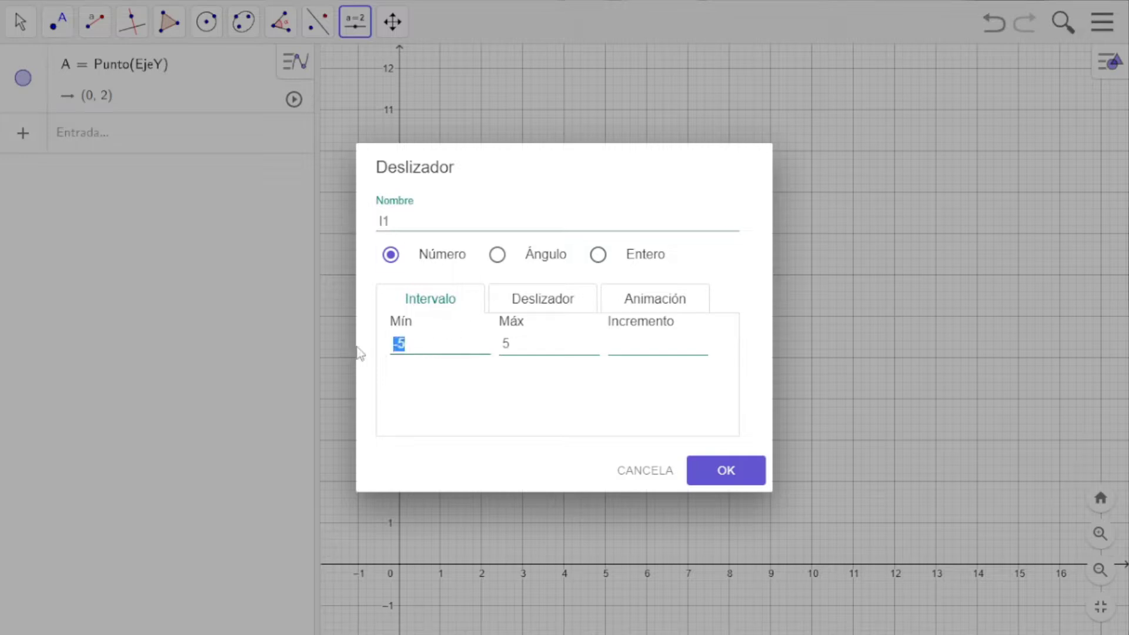
pyautogui.click(514, 346)
pyautogui.write('0')
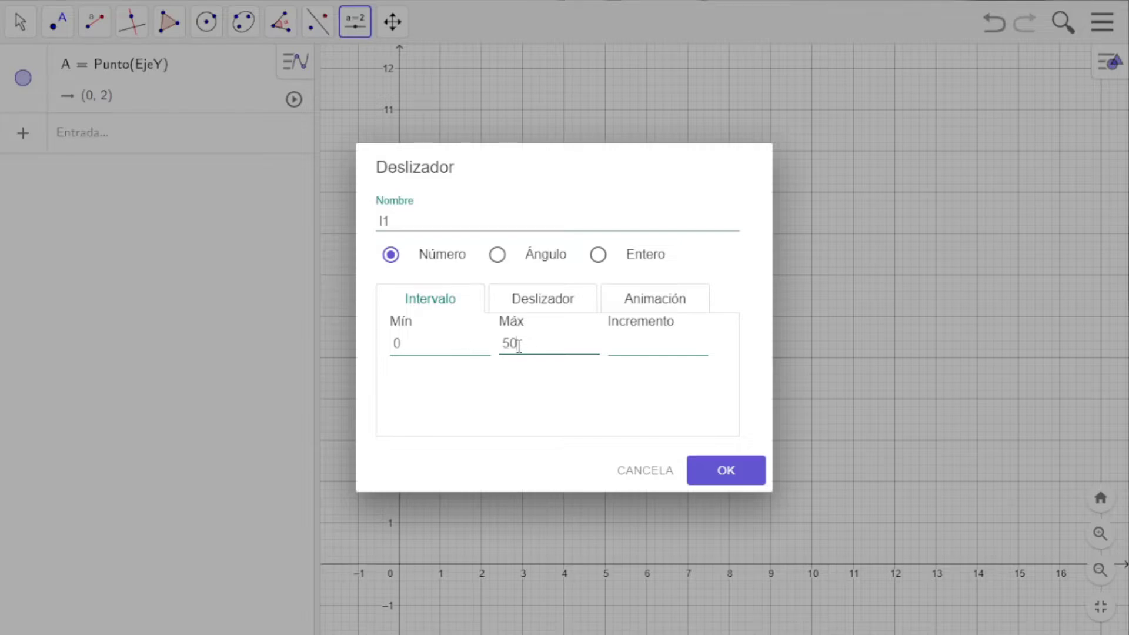
pyautogui.click(725, 471)
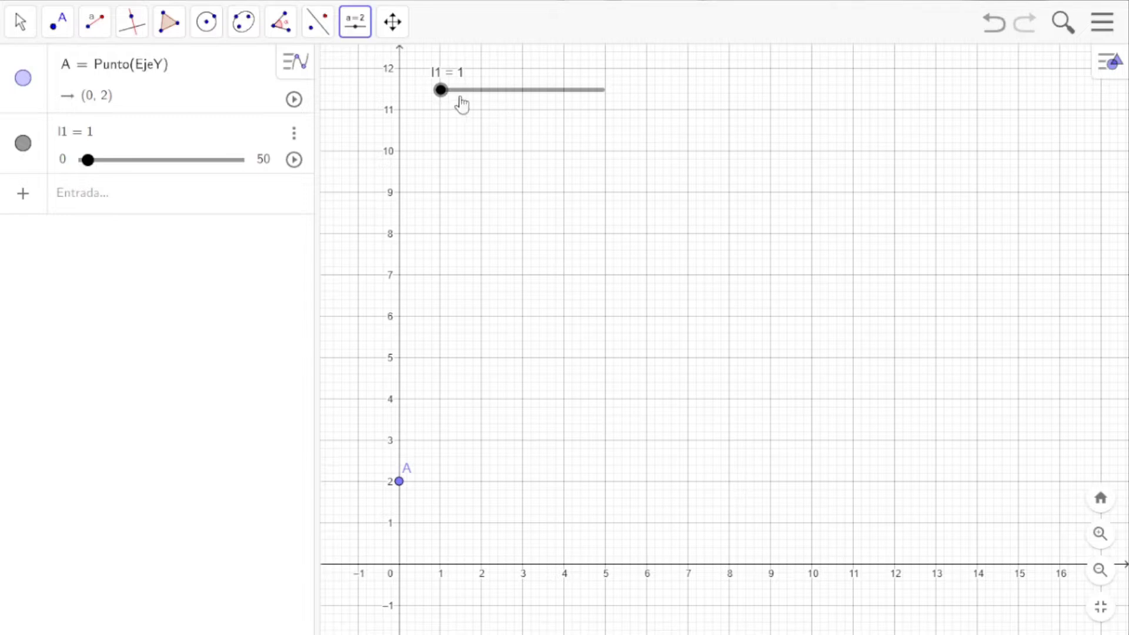
# Set slider l1 to 5 and draw a segment of given length l1 from point A.
pyautogui.moveTo(444, 93)
pyautogui.mouseDown()
pyautogui.moveTo(585, 99)
pyautogui.moveTo(454, 95)
pyautogui.mouseUp()
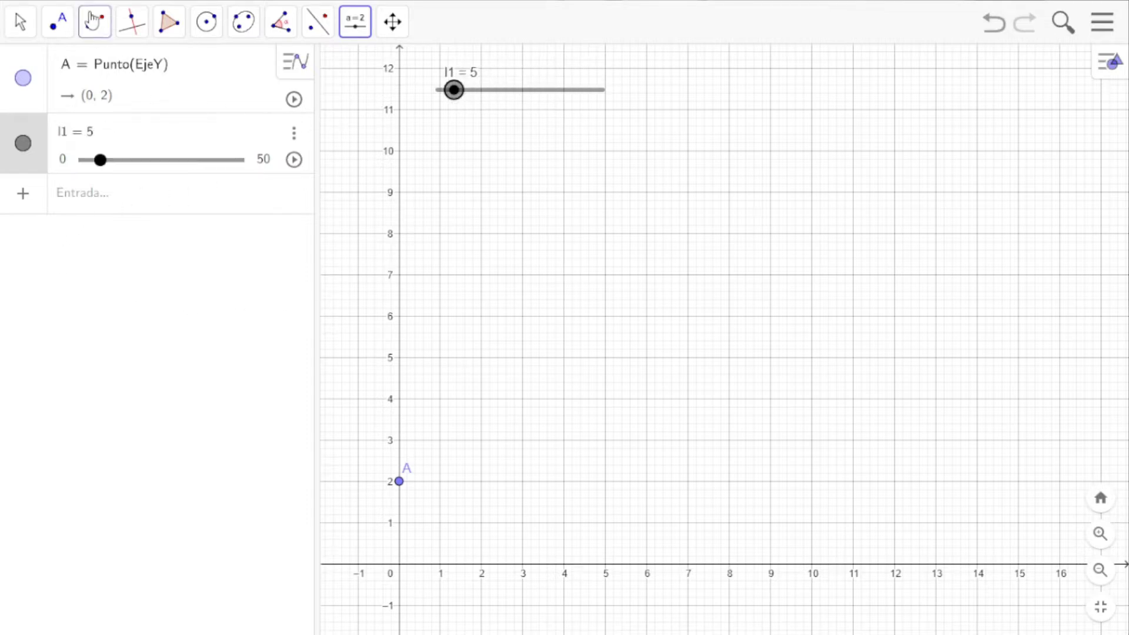
pyautogui.click(94, 22)
pyautogui.moveTo(122, 36)
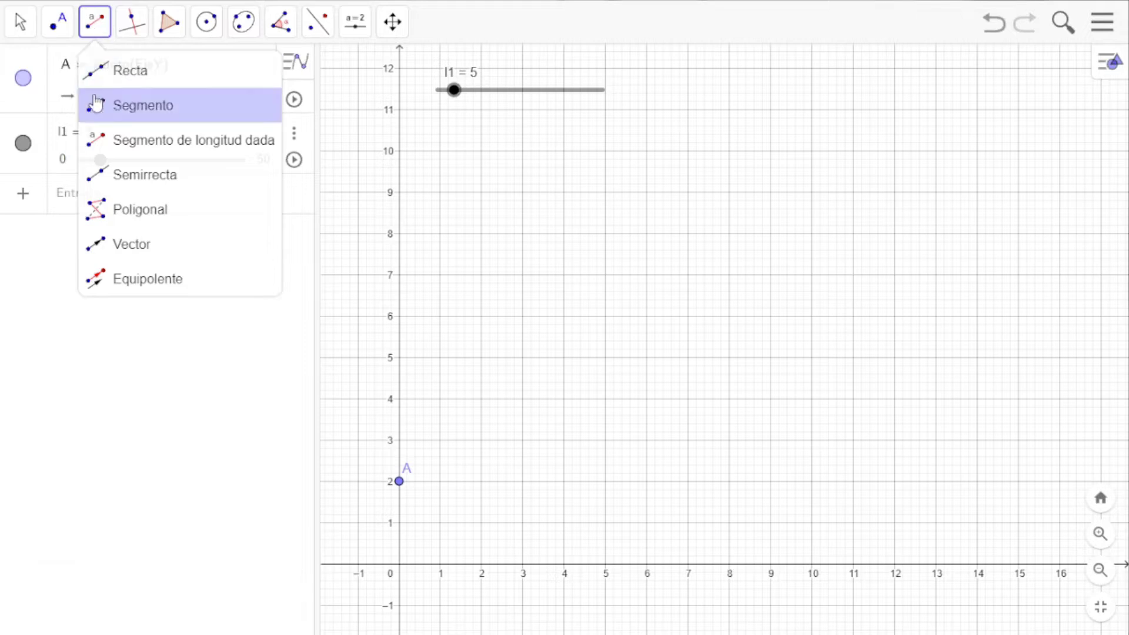
pyautogui.click(130, 146)
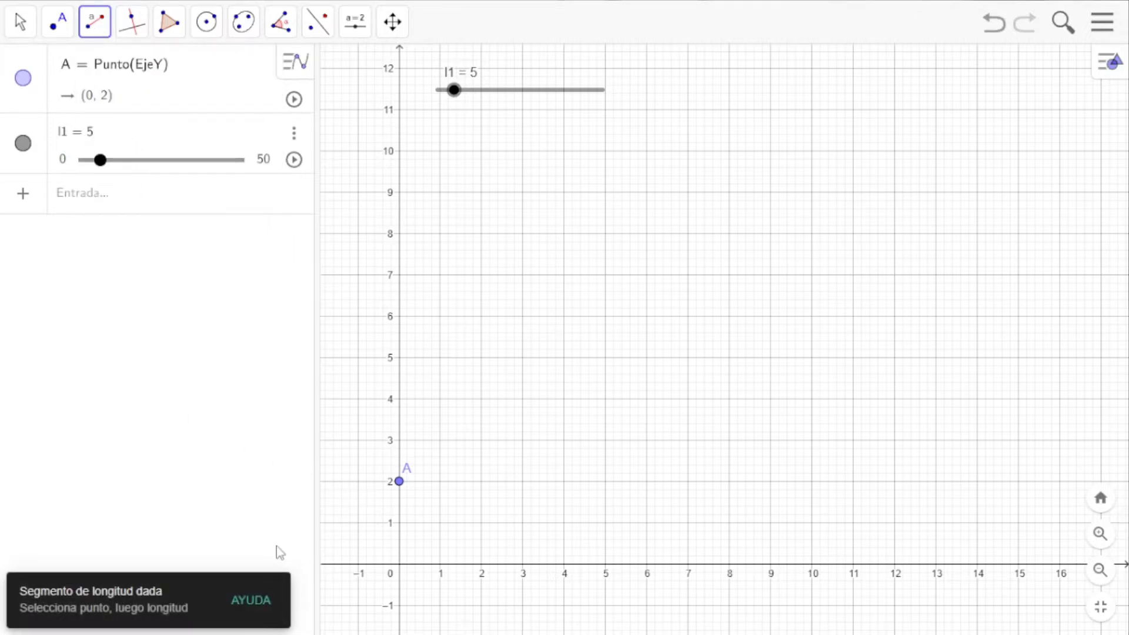
pyautogui.click(399, 482)
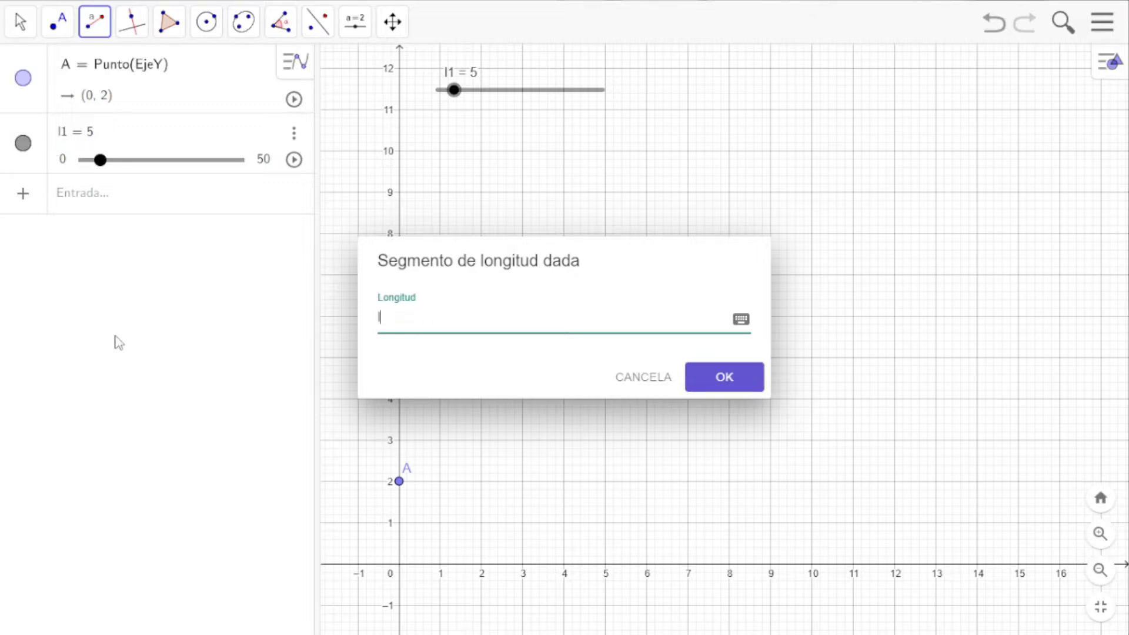
pyautogui.press('Return')
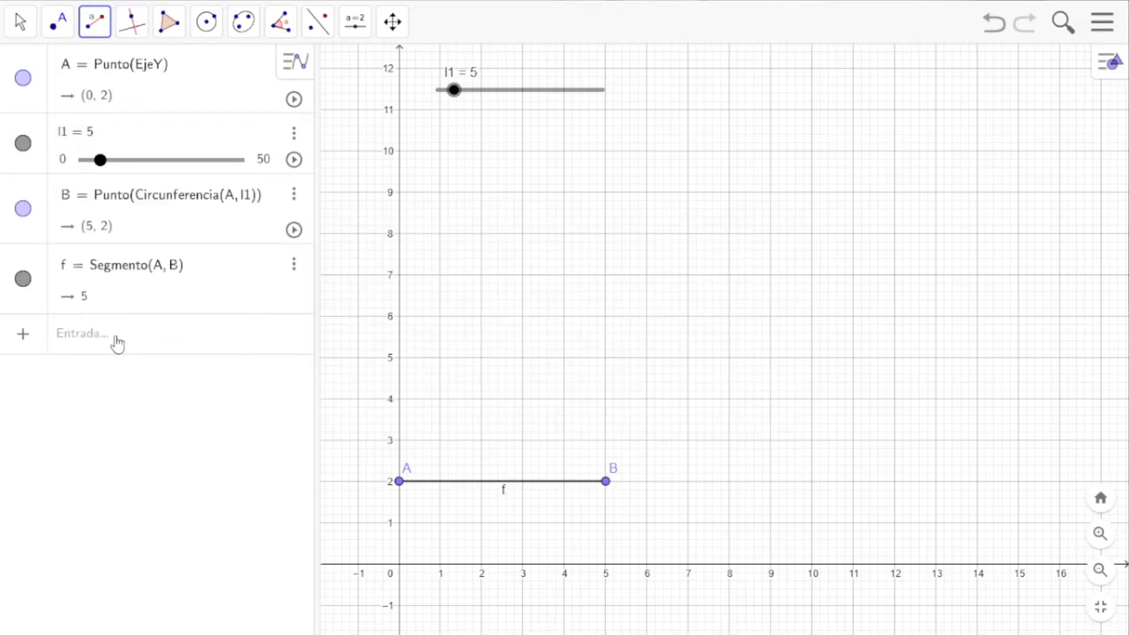
# Swing point B around A to about (3.8, 5.24) and set slider l1 to 6.5.
pyautogui.click(22, 23)
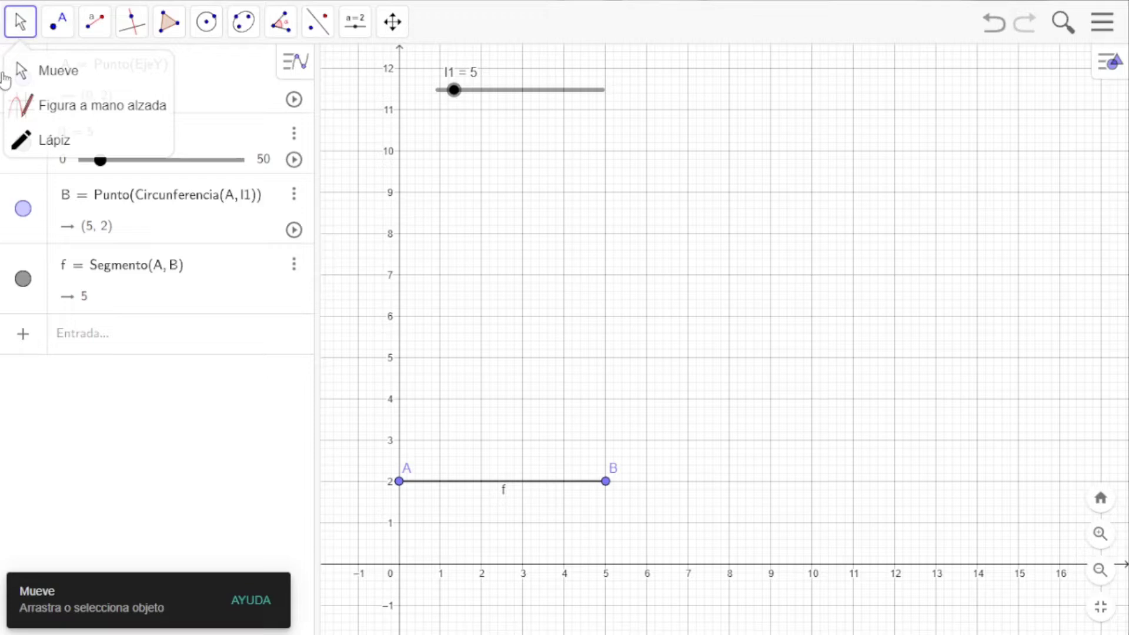
pyautogui.click(57, 76)
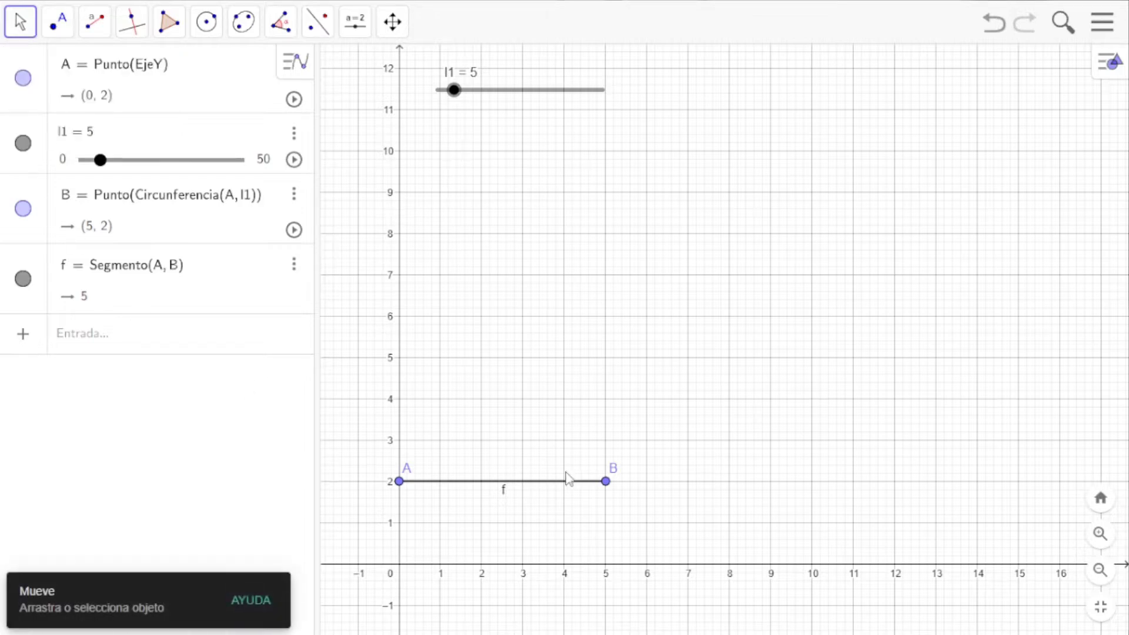
pyautogui.moveTo(605, 481); pyautogui.dragTo(558, 355)
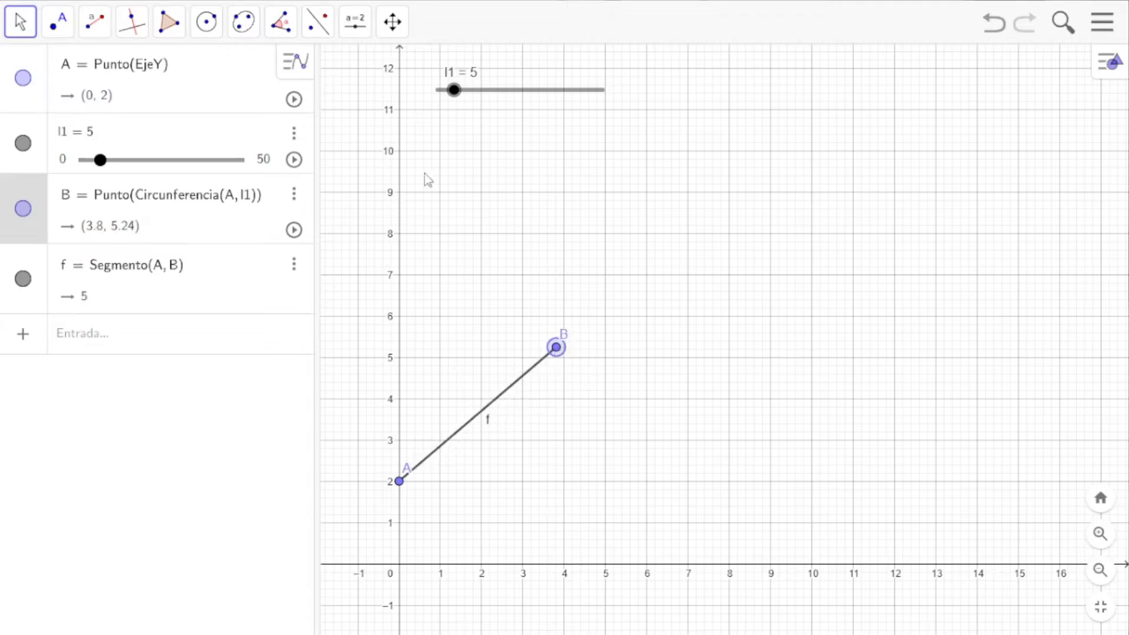
pyautogui.moveTo(454, 95)
pyautogui.mouseDown()
pyautogui.moveTo(598, 95)
pyautogui.moveTo(459, 94)
pyautogui.mouseUp()
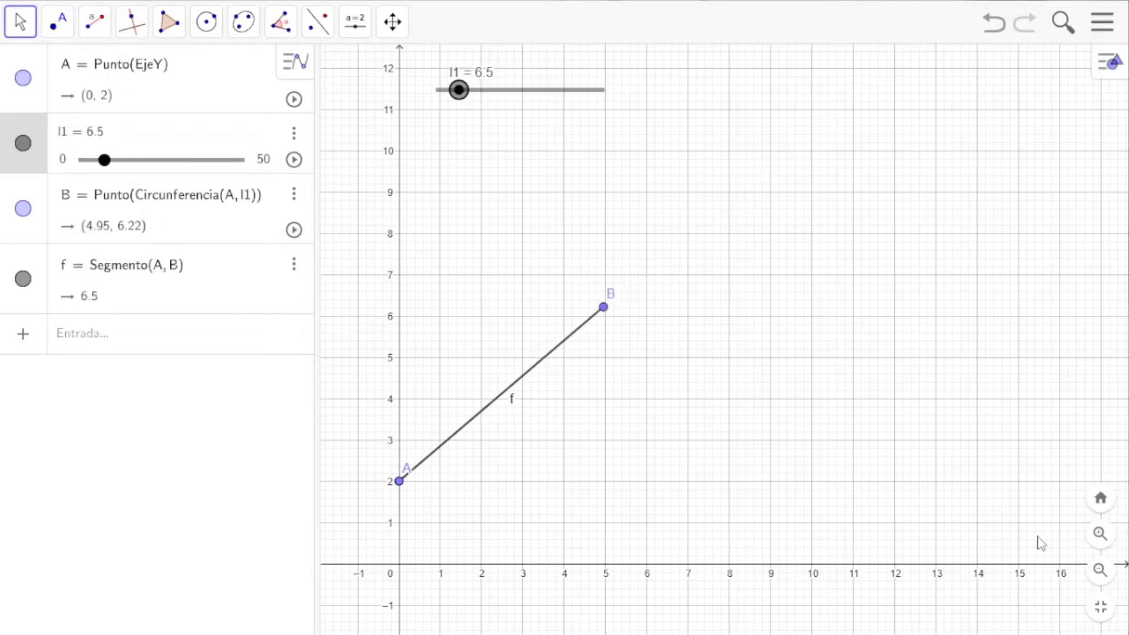
# Lengthen segment AB by setting slider l1 to 39.5.
pyautogui.click(1099, 570)
pyautogui.click(1100, 570)
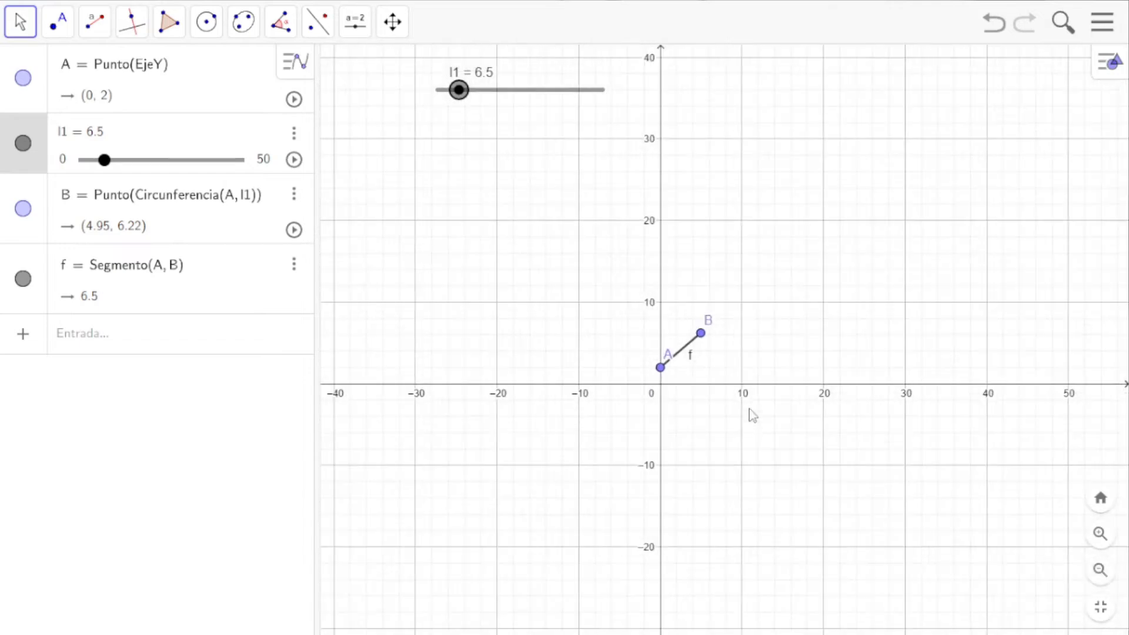
pyautogui.moveTo(748, 411); pyautogui.dragTo(448, 599)
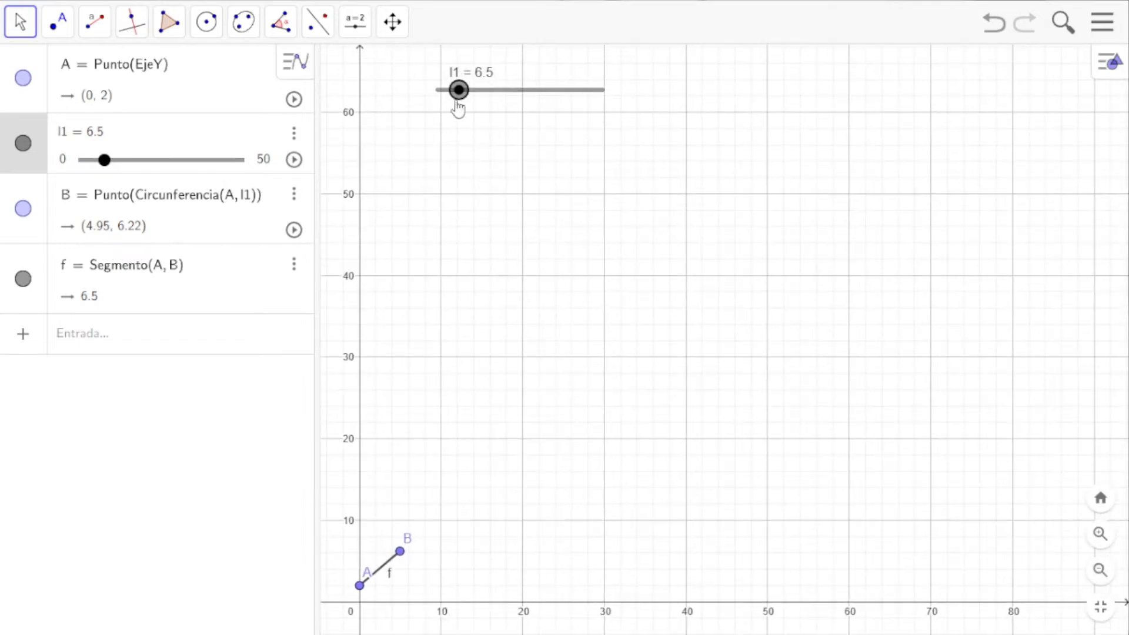
pyautogui.moveTo(458, 95); pyautogui.dragTo(575, 97)
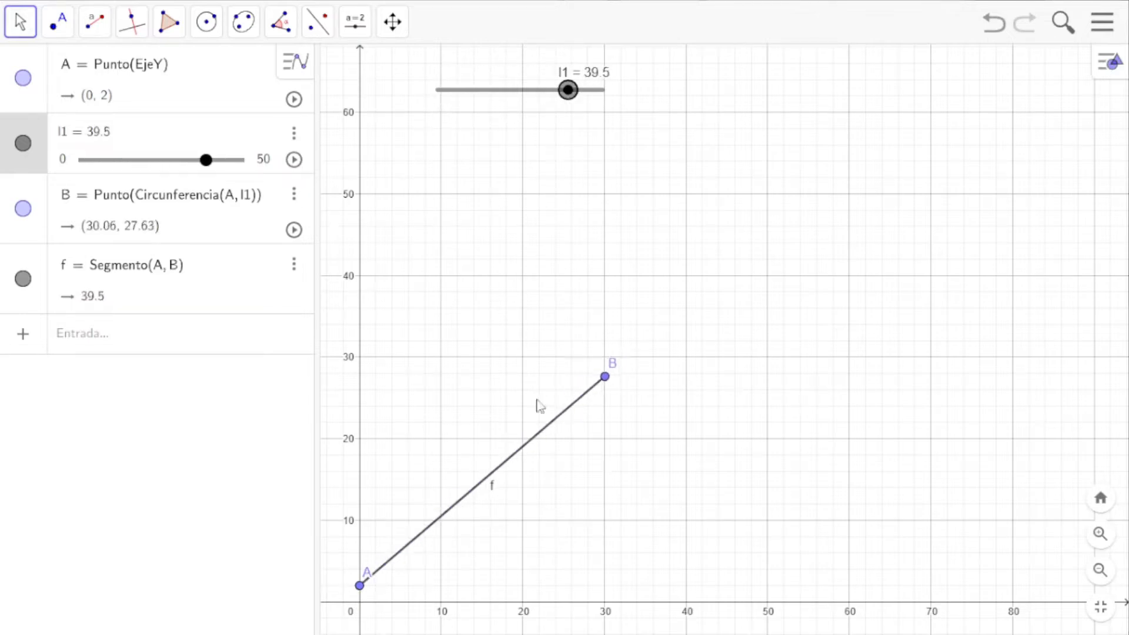
pyautogui.click(1100, 533)
pyautogui.moveTo(809, 468); pyautogui.dragTo(973, 325)
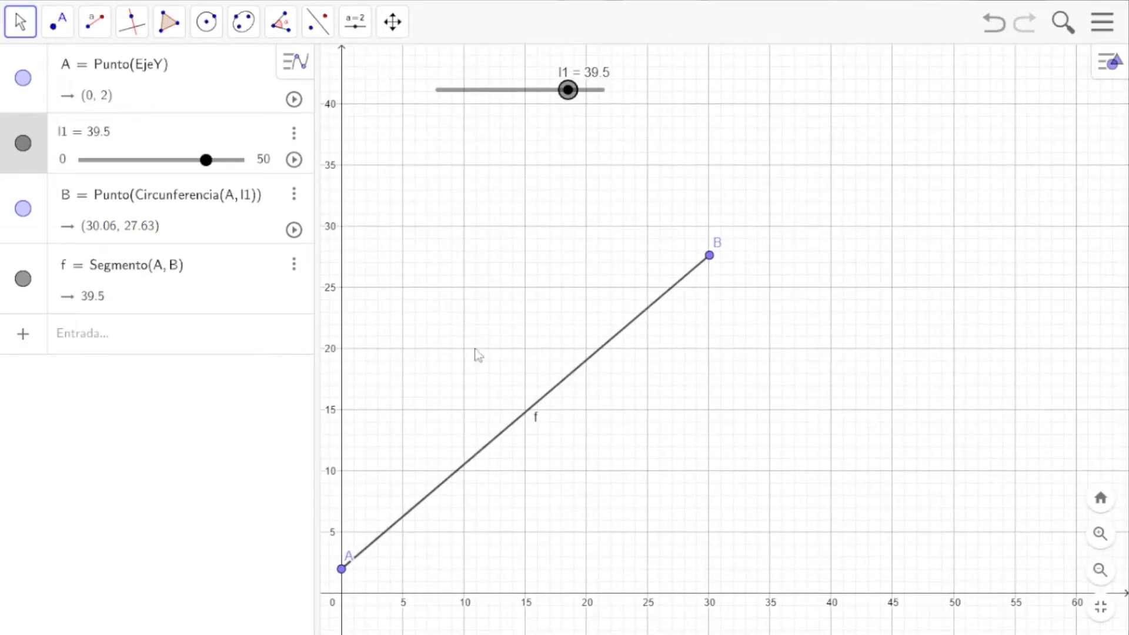
pyautogui.click(522, 274)
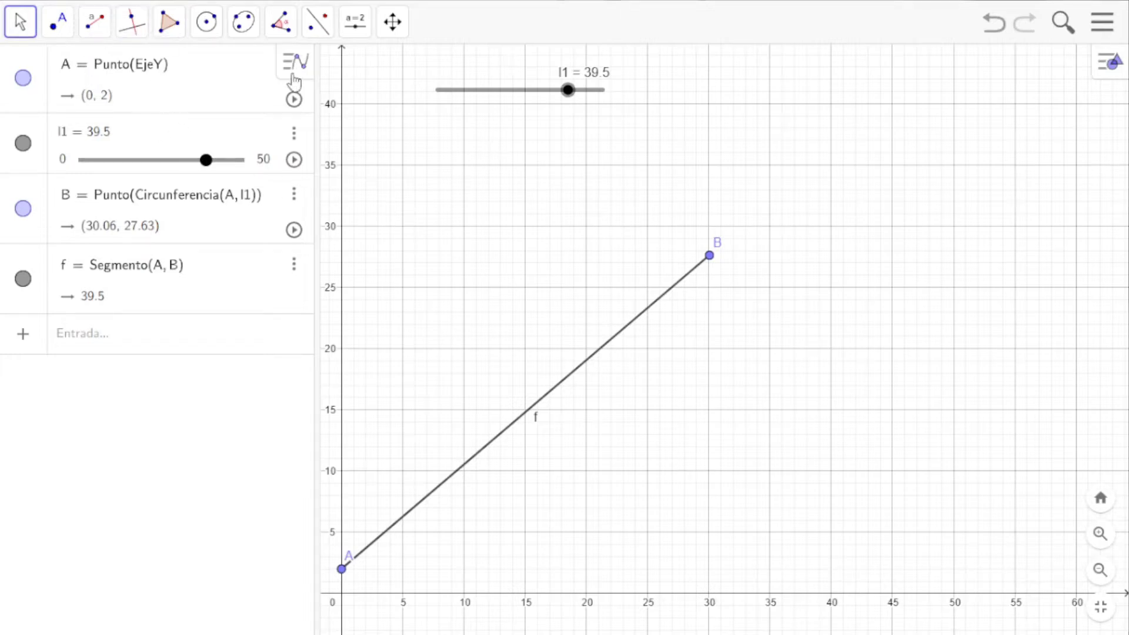
# Create a number slider named l2 ranging from 0 to 50, placed directly below slider l1.
pyautogui.click(356, 23)
pyautogui.click(367, 71)
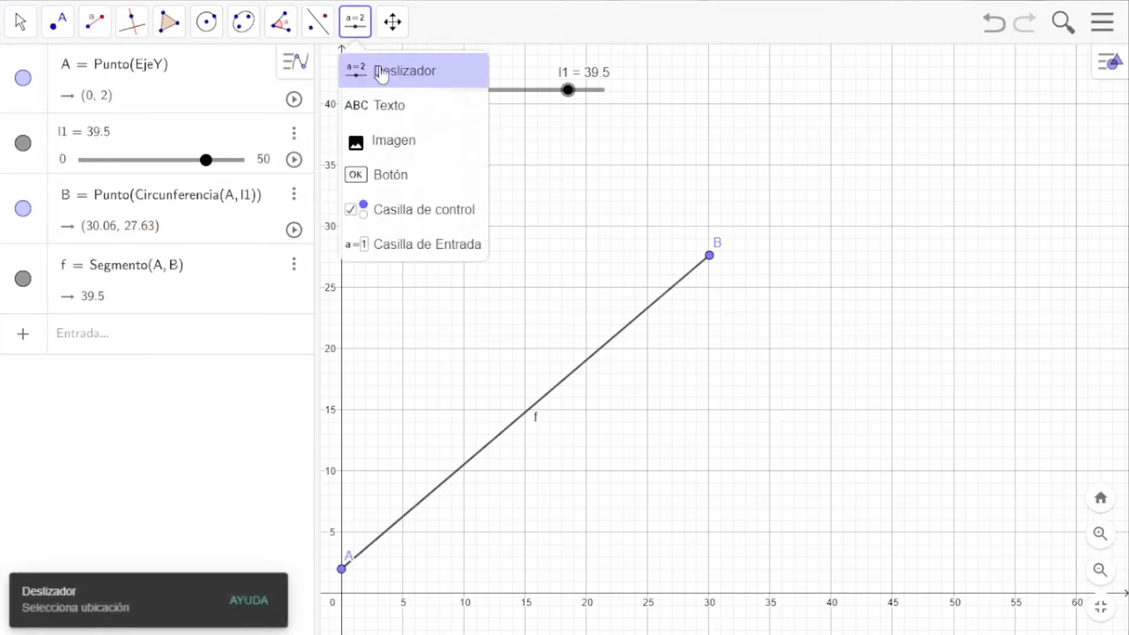
pyautogui.click(435, 121)
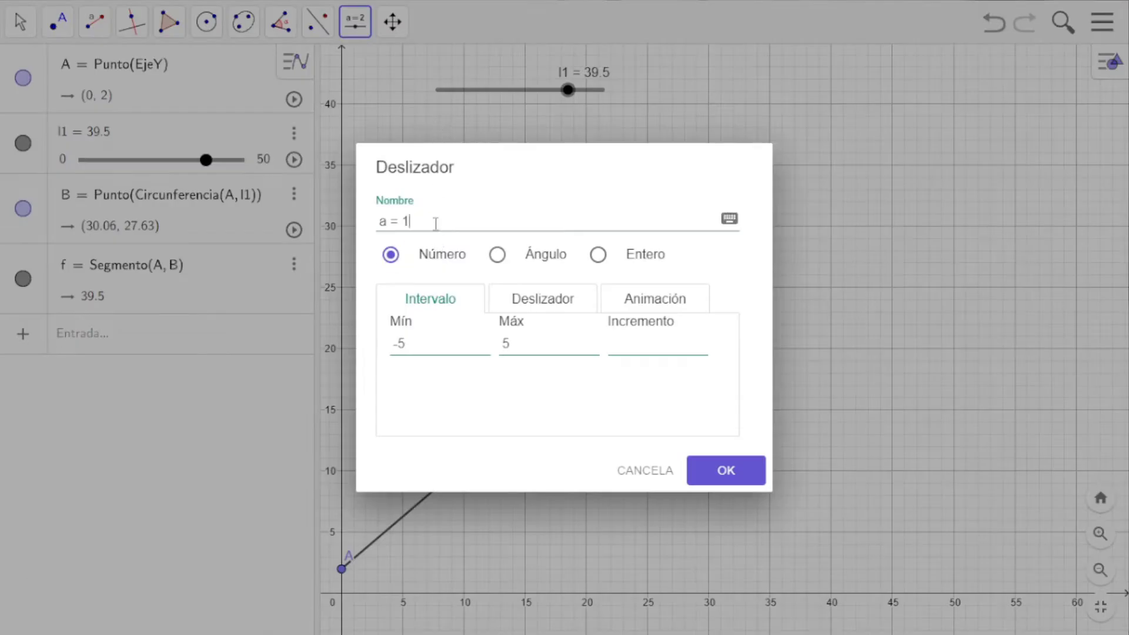
pyautogui.moveTo(433, 219); pyautogui.dragTo(317, 222)
pyautogui.write('l2')
pyautogui.click(441, 350)
pyautogui.moveTo(441, 350); pyautogui.dragTo(326, 348)
pyautogui.write('0')
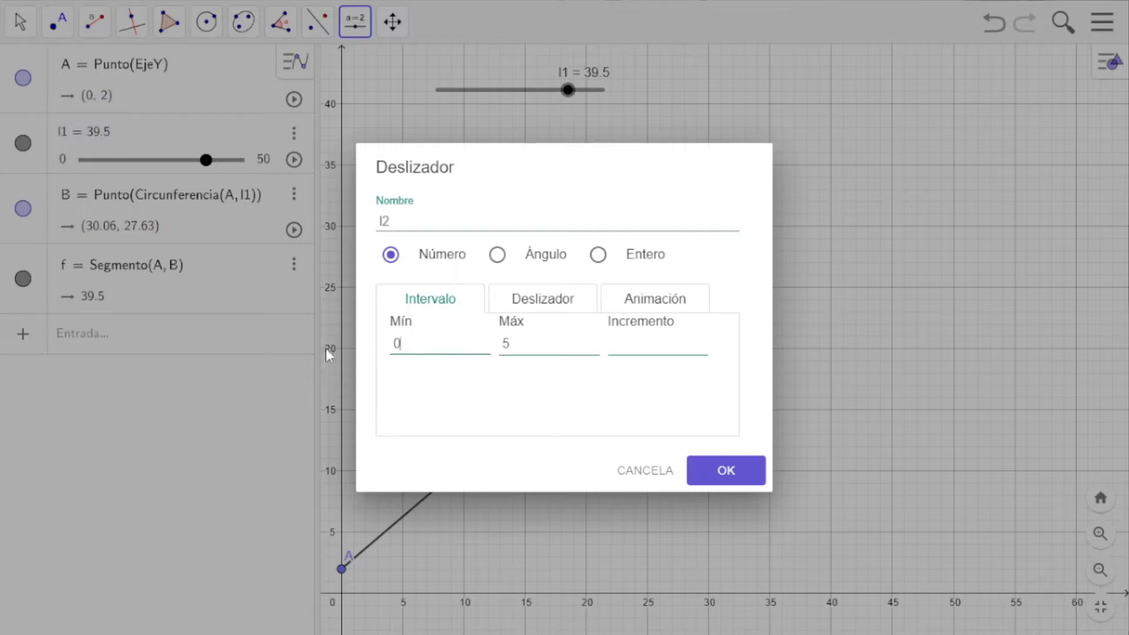
pyautogui.click(568, 346)
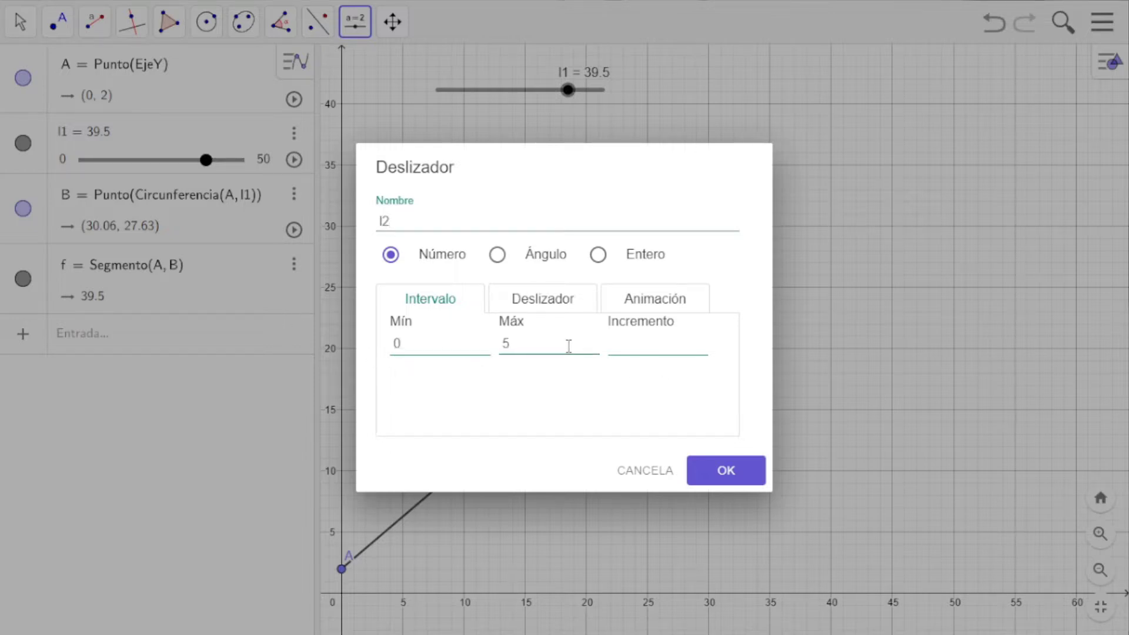
pyautogui.write('0')
pyautogui.click(737, 470)
# Draw a segment of given length l2 starting at point B.
pyautogui.click(96, 25)
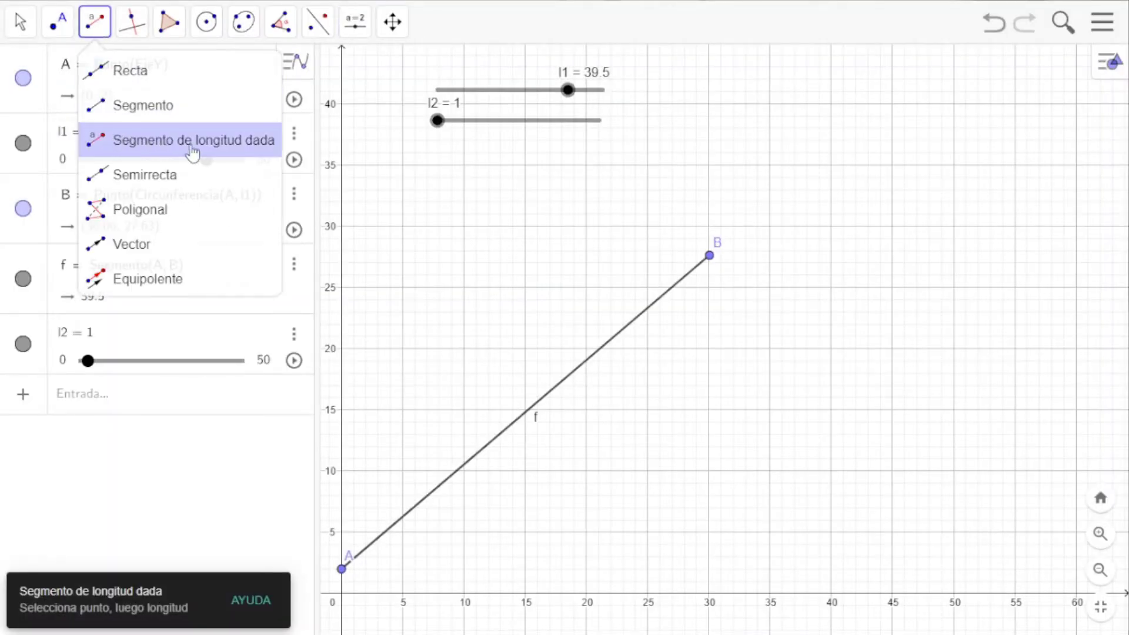
pyautogui.click(187, 147)
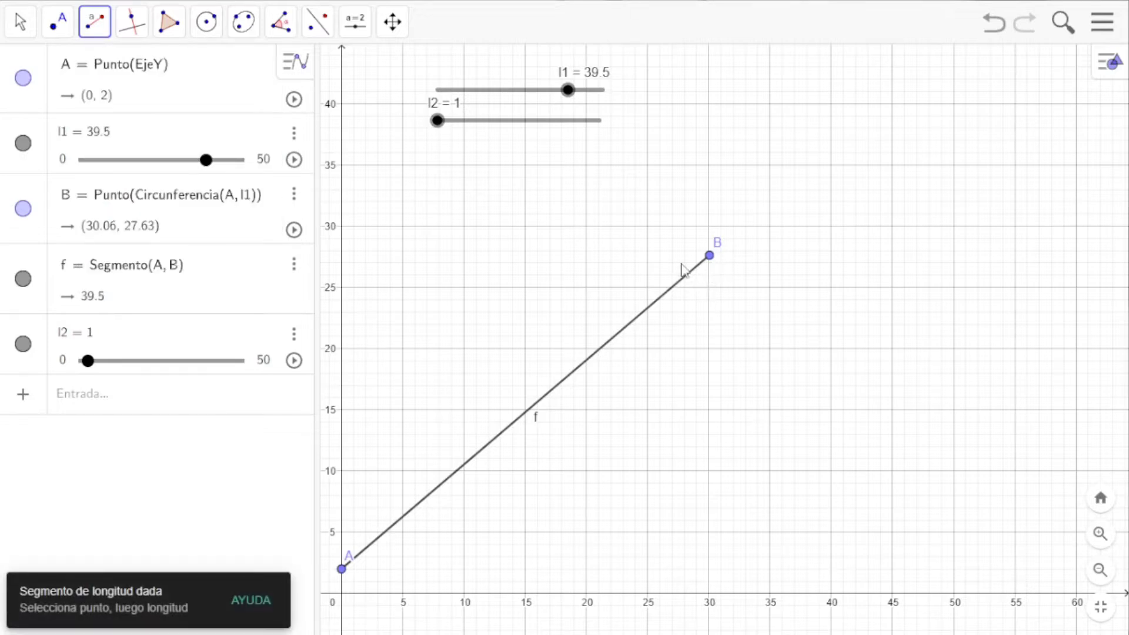
pyautogui.click(710, 257)
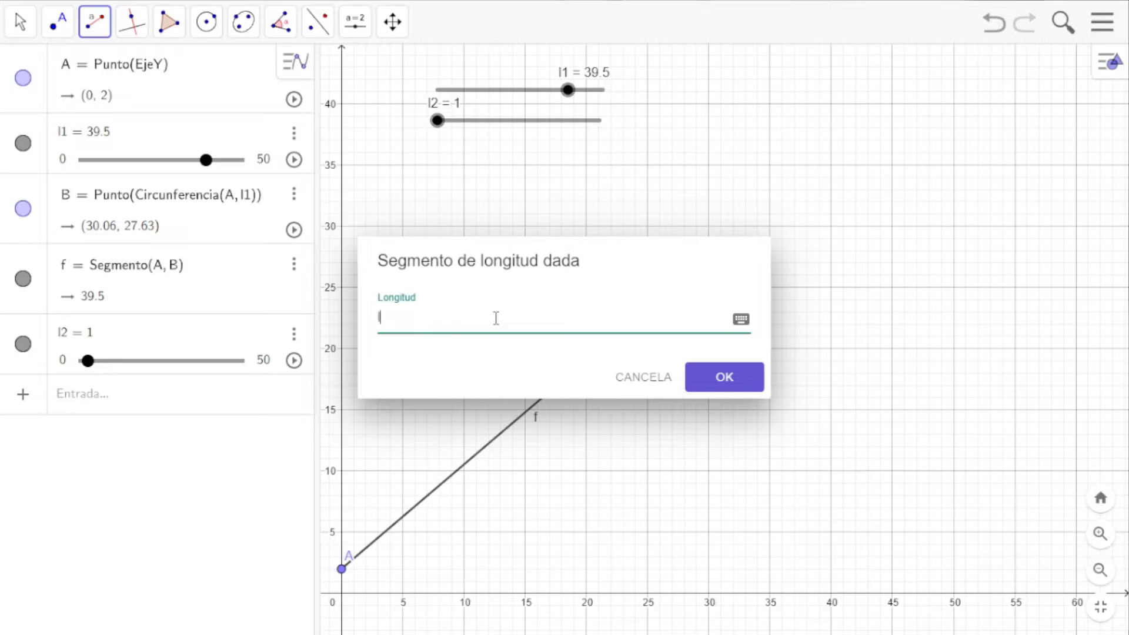
pyautogui.press('Return')
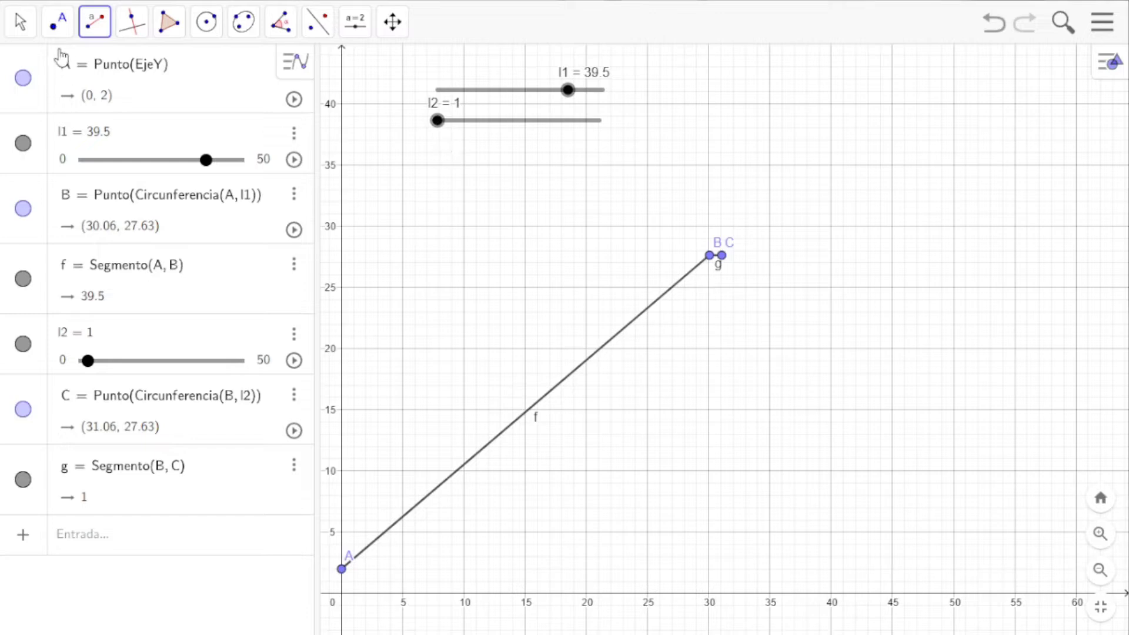
# Swing point C slightly downward around B, and set slider l1 to 30 and slider l2 to 20.
pyautogui.click(21, 23)
pyautogui.click(17, 64)
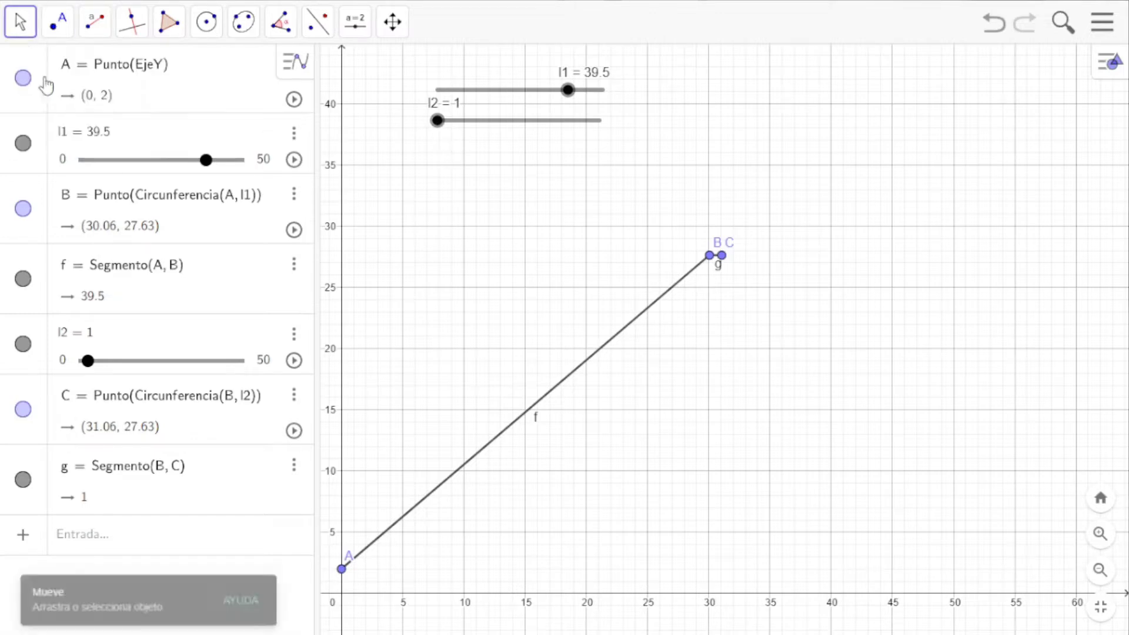
pyautogui.moveTo(721, 262); pyautogui.dragTo(756, 275)
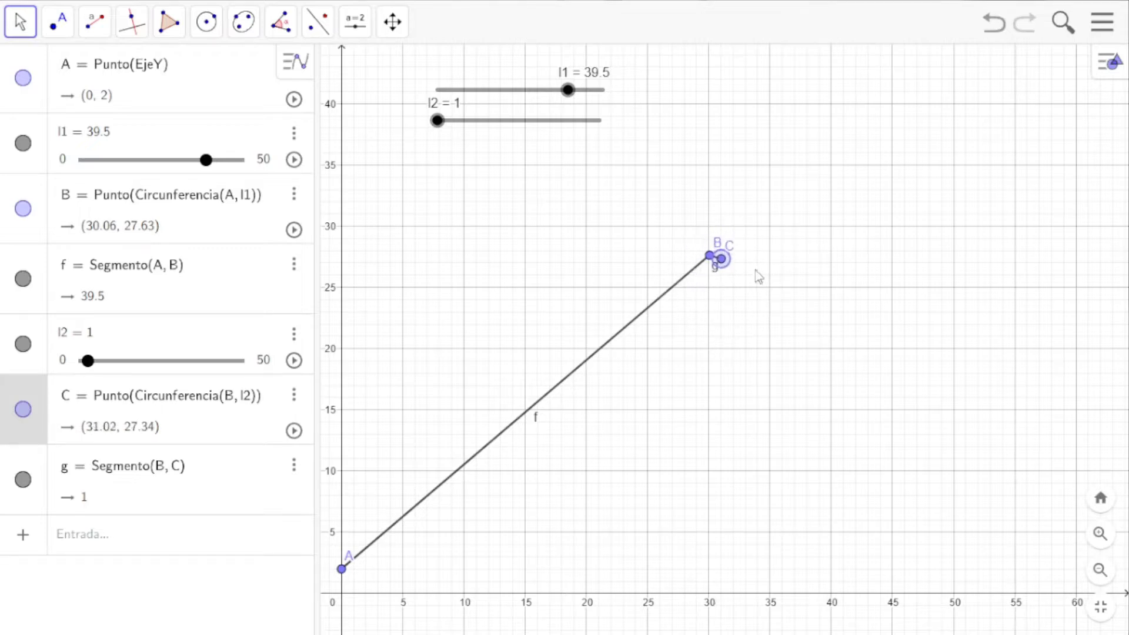
pyautogui.moveTo(441, 124); pyautogui.dragTo(470, 135)
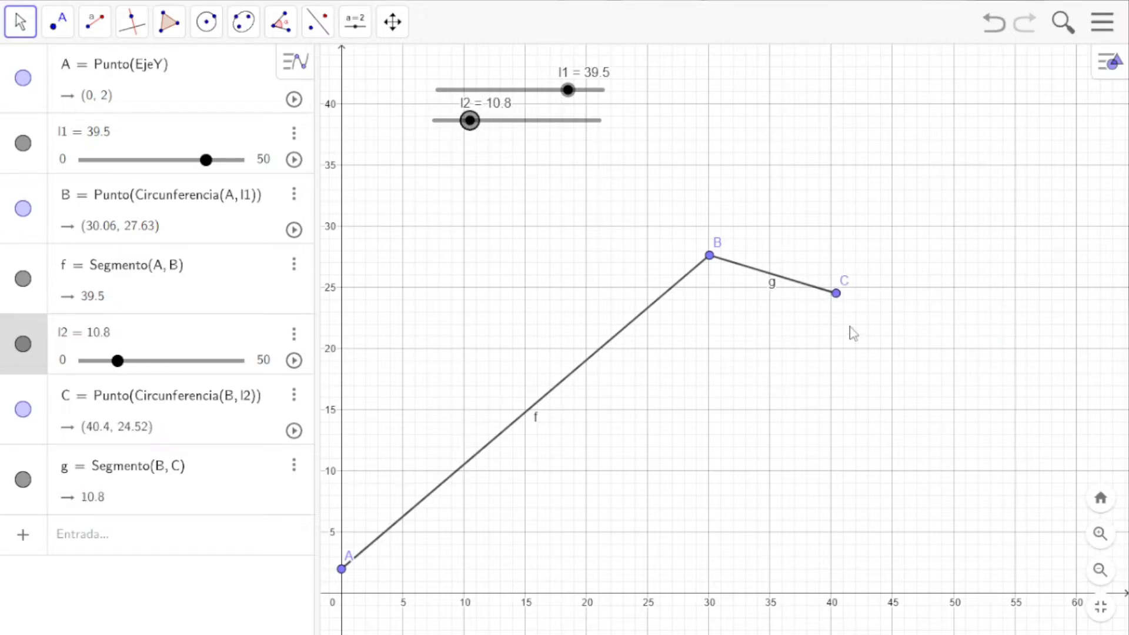
pyautogui.moveTo(567, 97); pyautogui.dragTo(538, 101)
pyautogui.moveTo(471, 132); pyautogui.dragTo(502, 131)
pyautogui.click(684, 456)
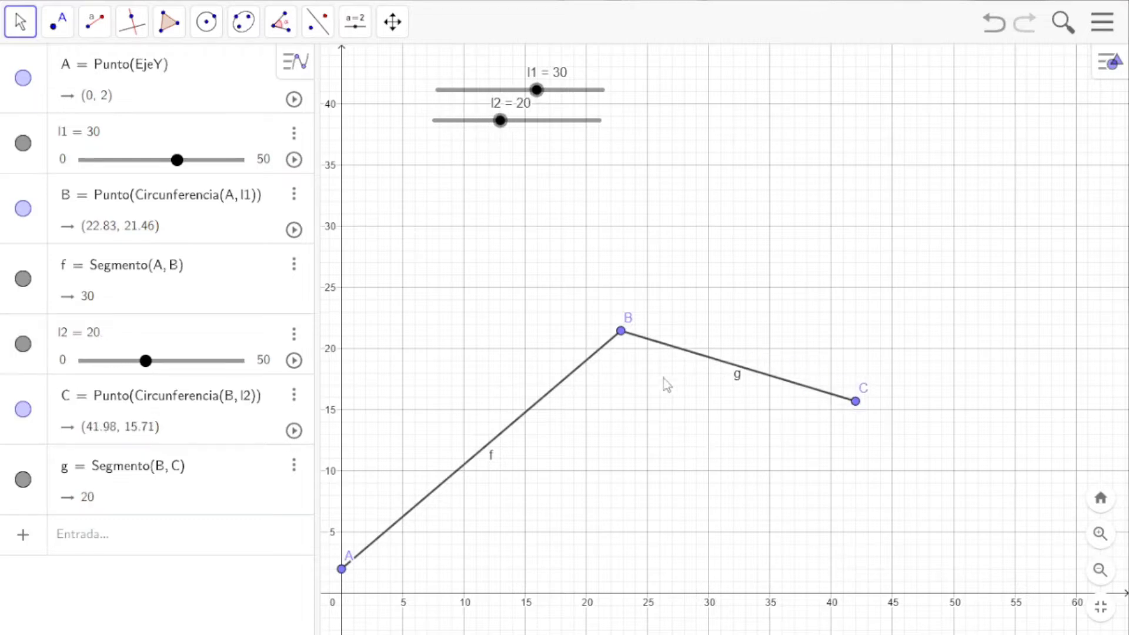
# Swing the two linked segments, leaving point B at about (23.01, 21.25) and point C at about (42.23, 15.69).
pyautogui.moveTo(632, 340); pyautogui.dragTo(604, 435)
pyautogui.moveTo(909, 482); pyautogui.dragTo(855, 516)
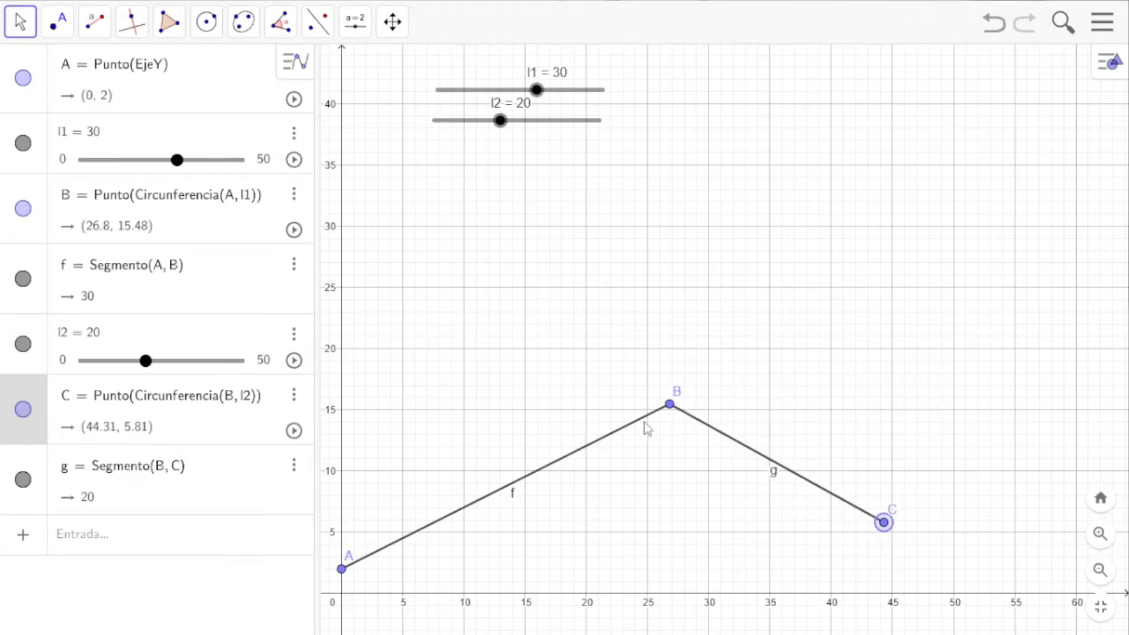
pyautogui.moveTo(670, 405); pyautogui.dragTo(624, 334)
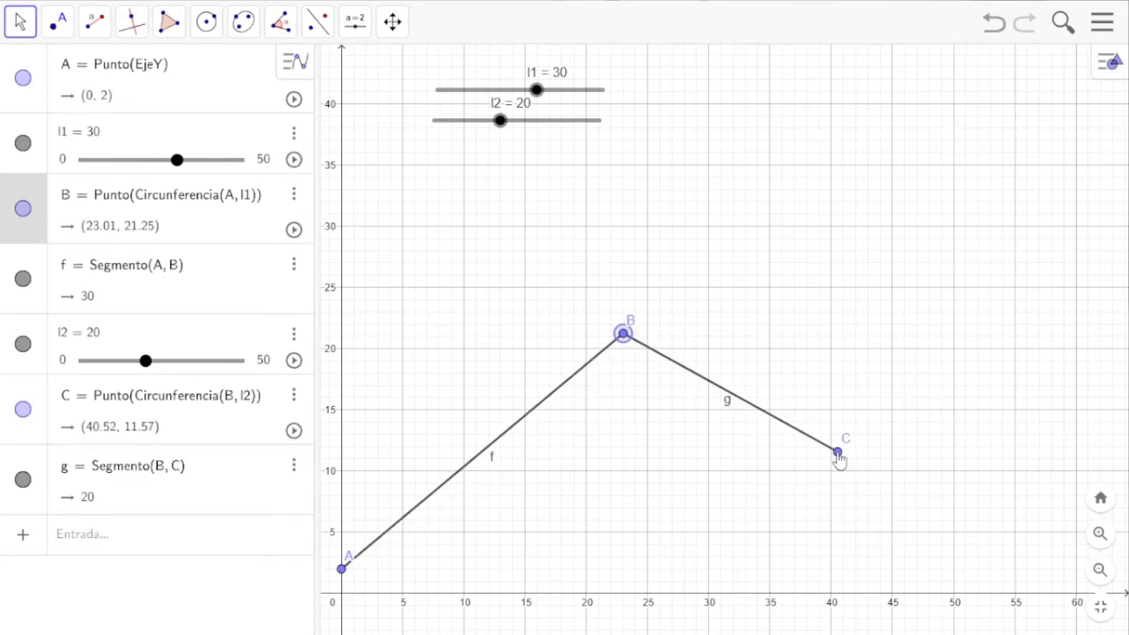
pyautogui.moveTo(838, 454); pyautogui.dragTo(869, 407)
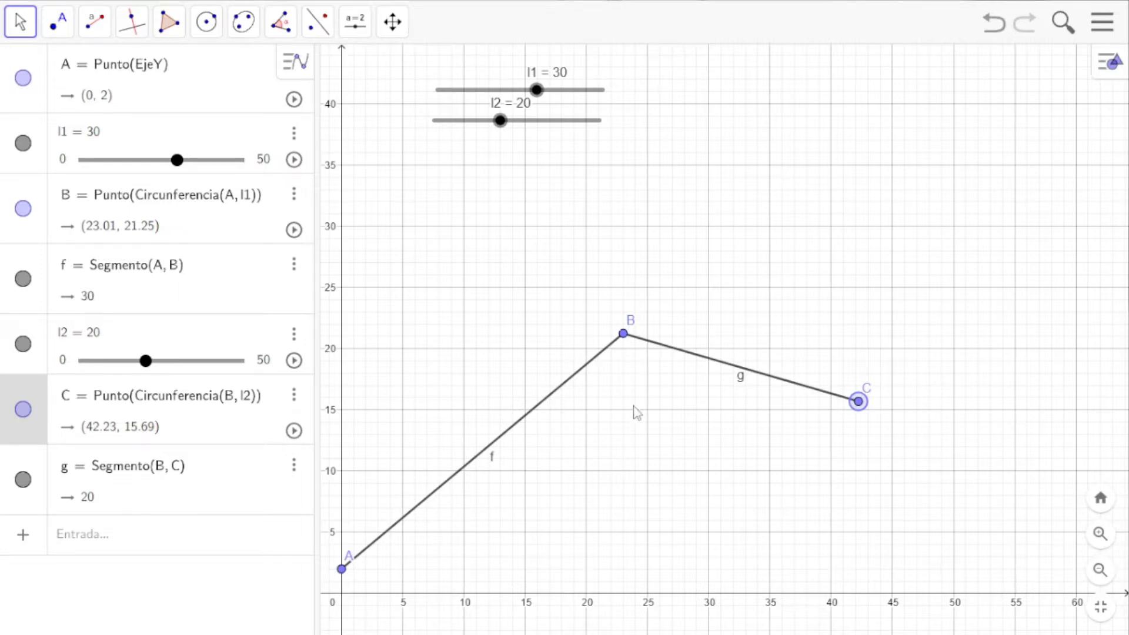
# Draw a segment from point A down to a new point on the y-axis at about (0, 0.44).
pyautogui.moveTo(383, 568); pyautogui.dragTo(583, 508)
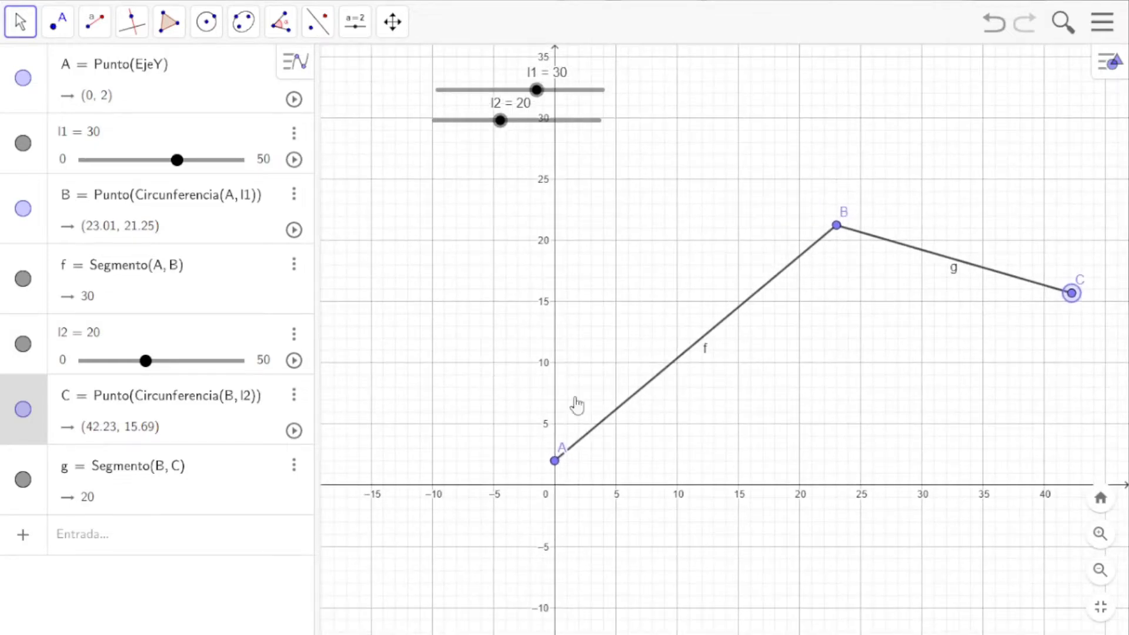
pyautogui.scroll(10, 563, 495)
pyautogui.click(57, 22)
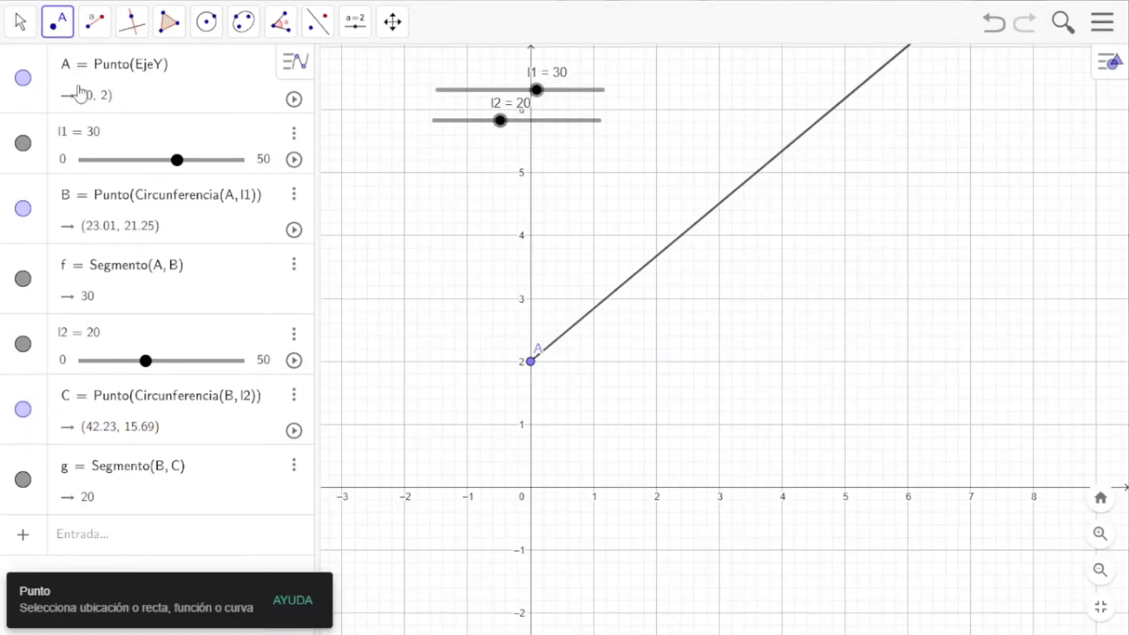
pyautogui.click(98, 28)
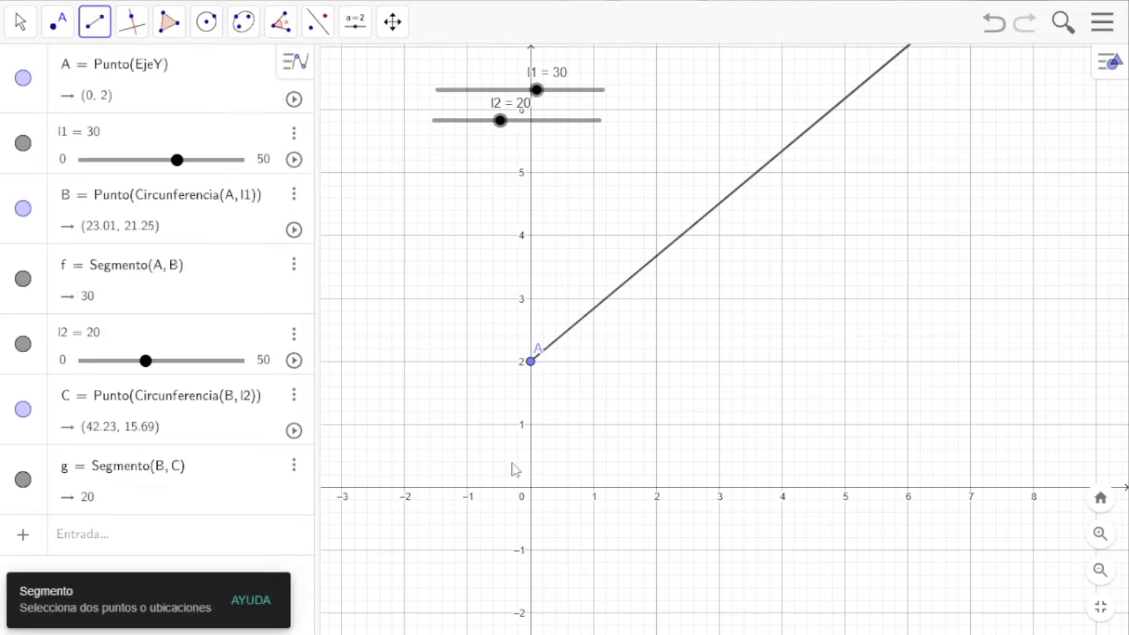
pyautogui.click(531, 364)
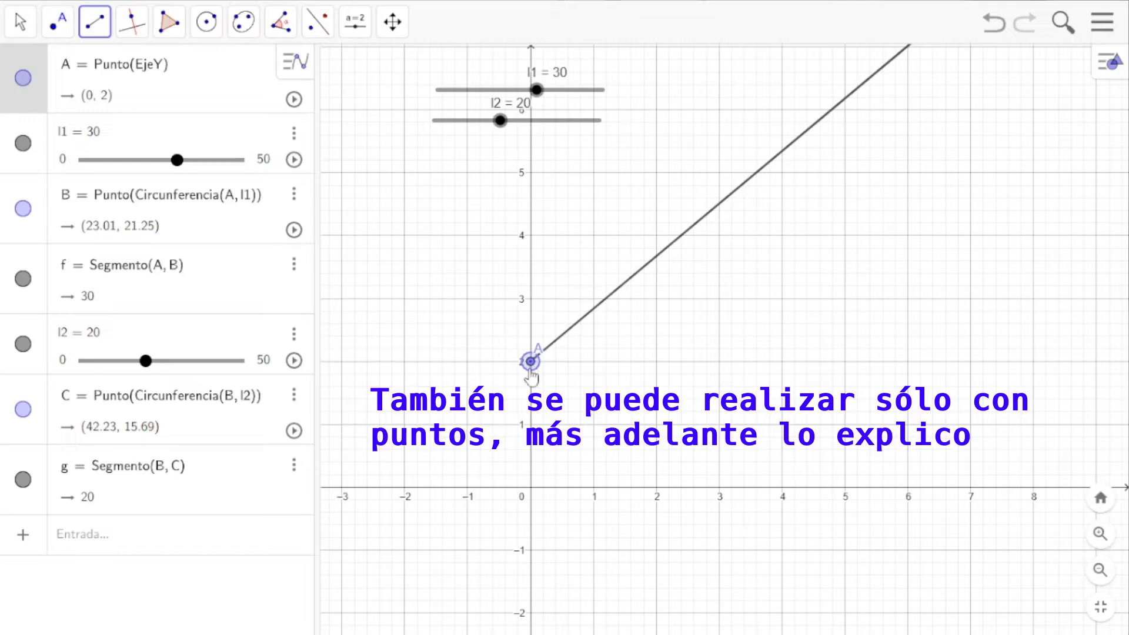
pyautogui.click(531, 460)
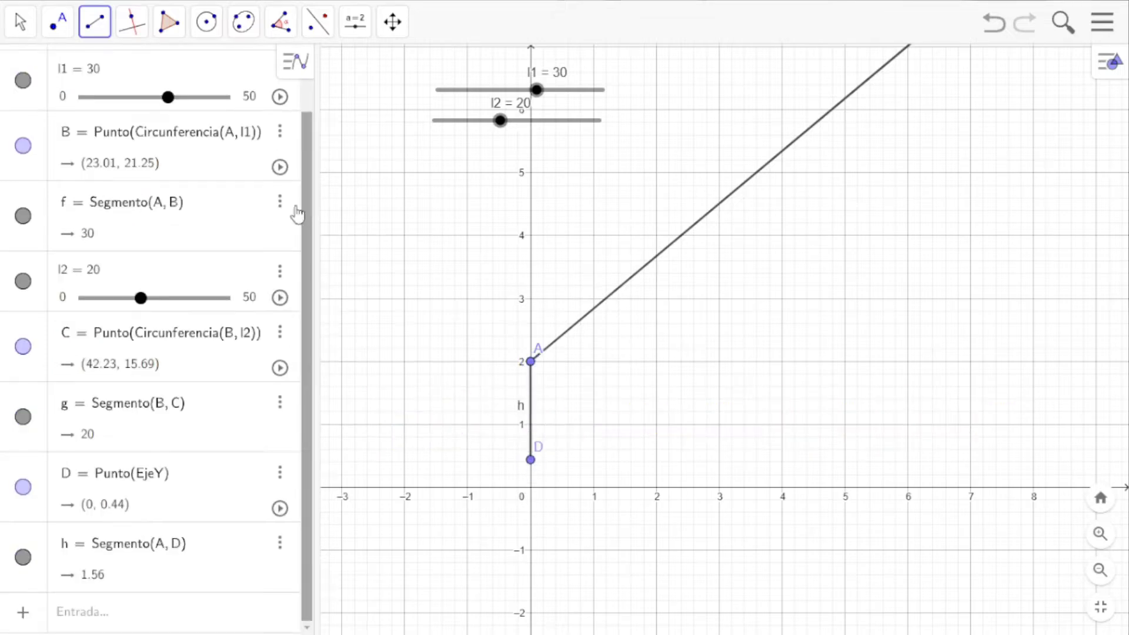
# Slide point D up the y-axis to about (0, 0.74).
pyautogui.click(20, 26)
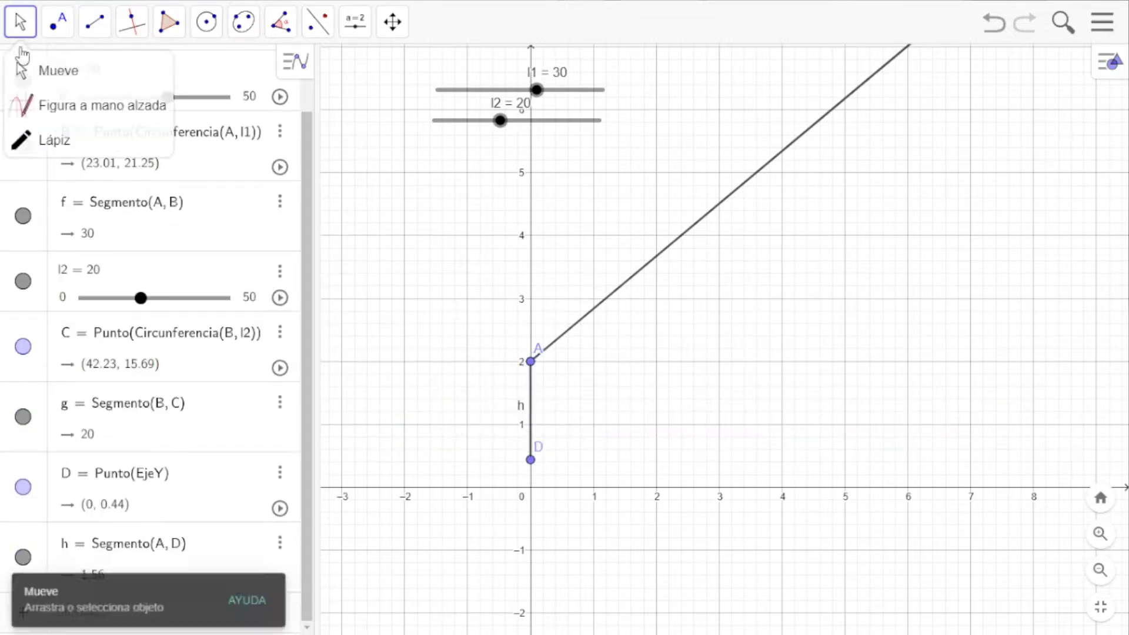
pyautogui.click(531, 461)
pyautogui.moveTo(535, 471); pyautogui.dragTo(531, 442)
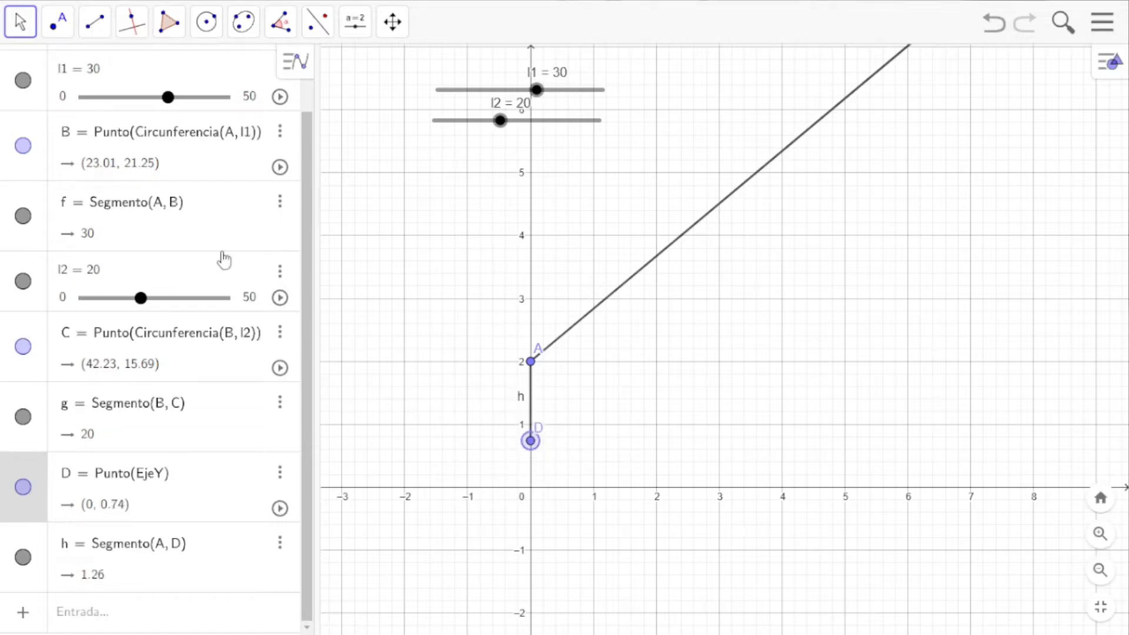
# Draw a segment from point A to a new point on segment AB at about (1.08, 2.9).
pyautogui.click(94, 22)
pyautogui.click(109, 107)
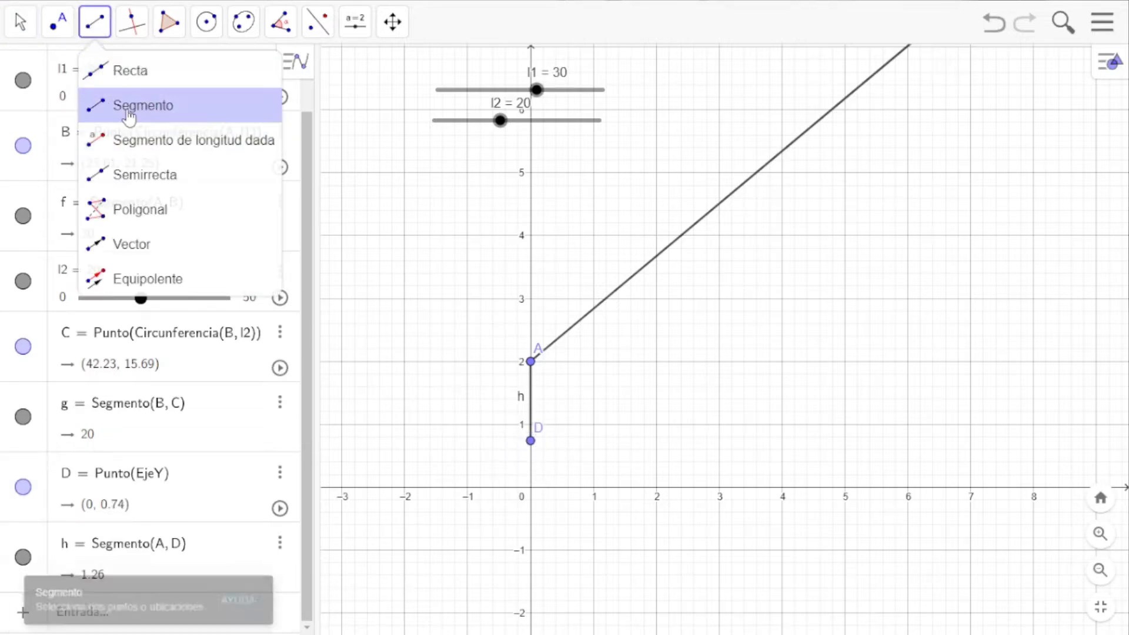
pyautogui.click(531, 362)
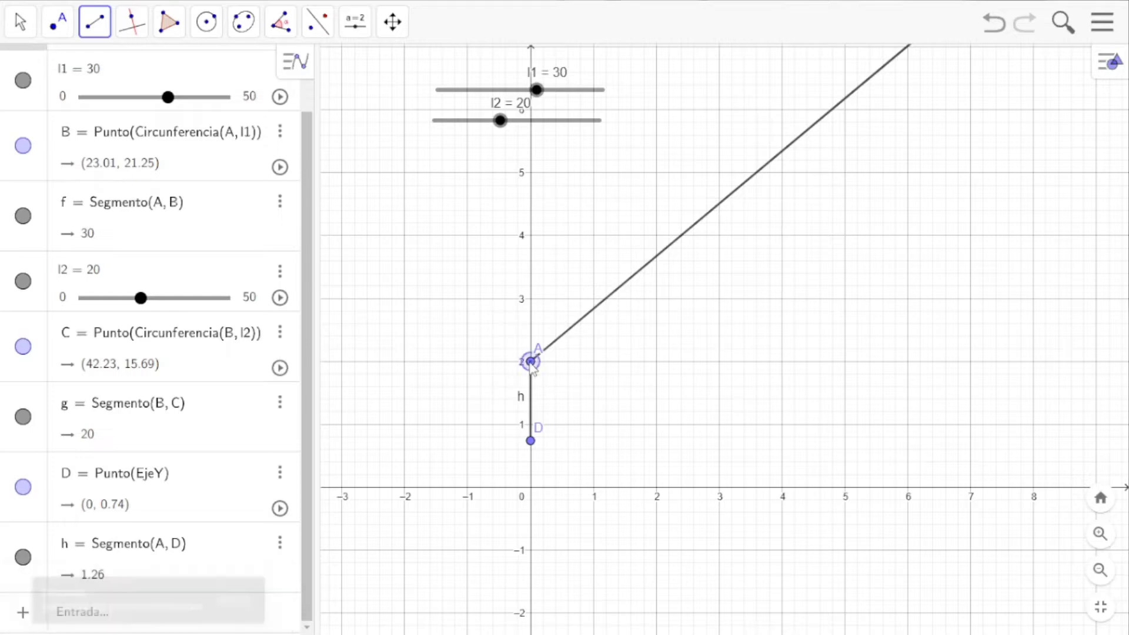
pyautogui.click(598, 305)
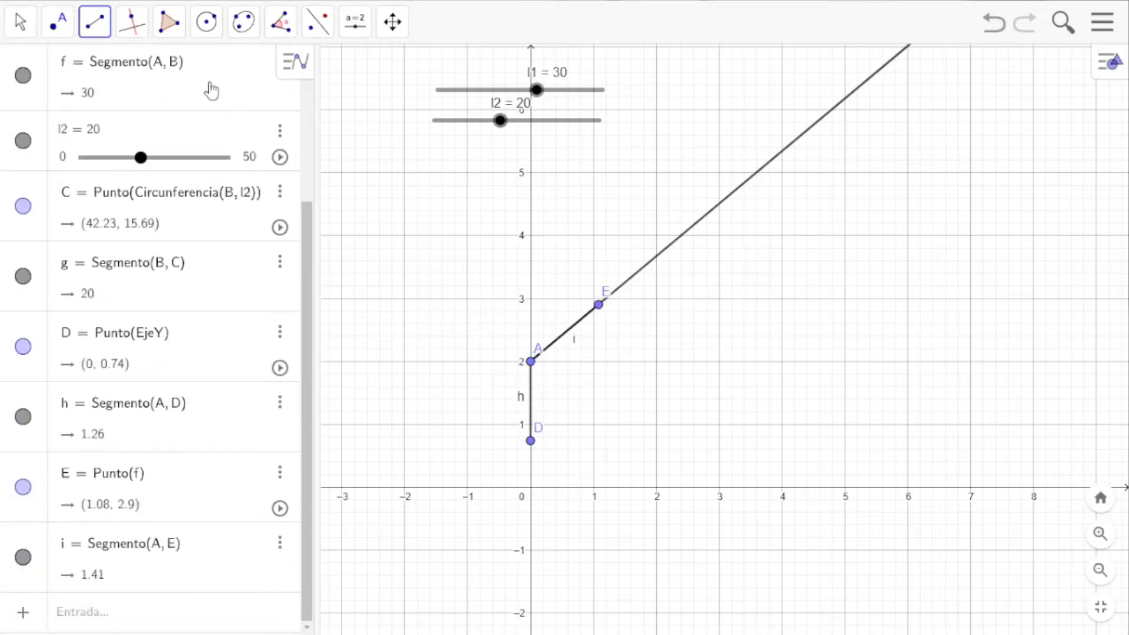
# Slide point E along segment AB to about (1.15, 2.96) and select segment AE.
pyautogui.click(20, 22)
pyautogui.click(48, 79)
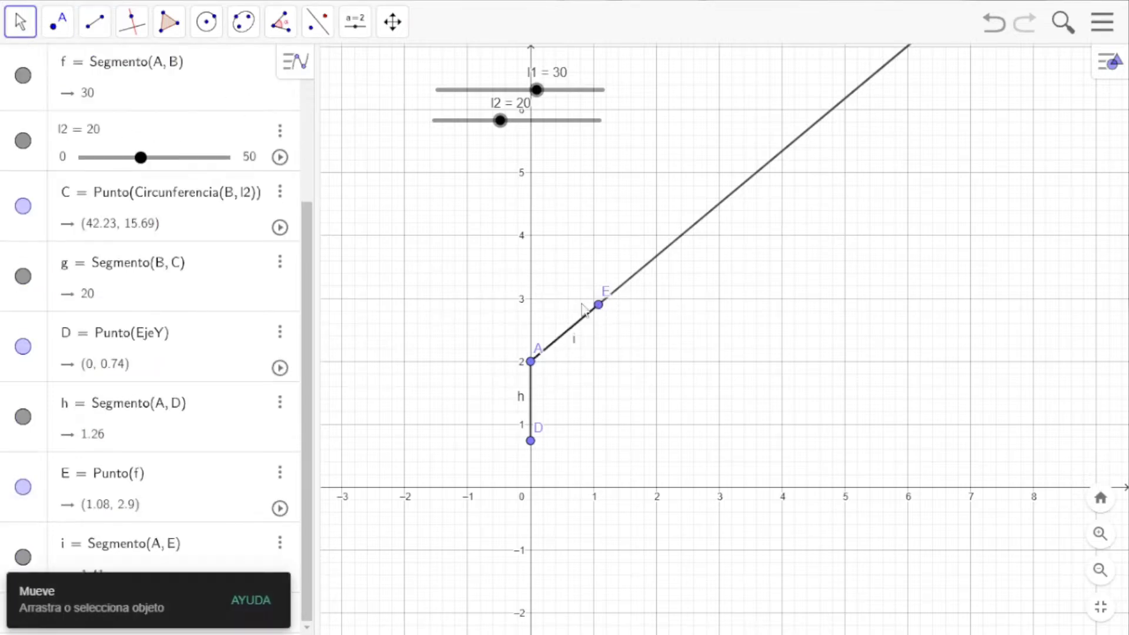
pyautogui.moveTo(605, 316)
pyautogui.mouseDown()
pyautogui.moveTo(723, 227)
pyautogui.moveTo(572, 332)
pyautogui.moveTo(755, 220)
pyautogui.moveTo(690, 265)
pyautogui.moveTo(610, 241)
pyautogui.moveTo(595, 296)
pyautogui.moveTo(618, 345)
pyautogui.moveTo(600, 320)
pyautogui.moveTo(609, 316)
pyautogui.mouseUp()
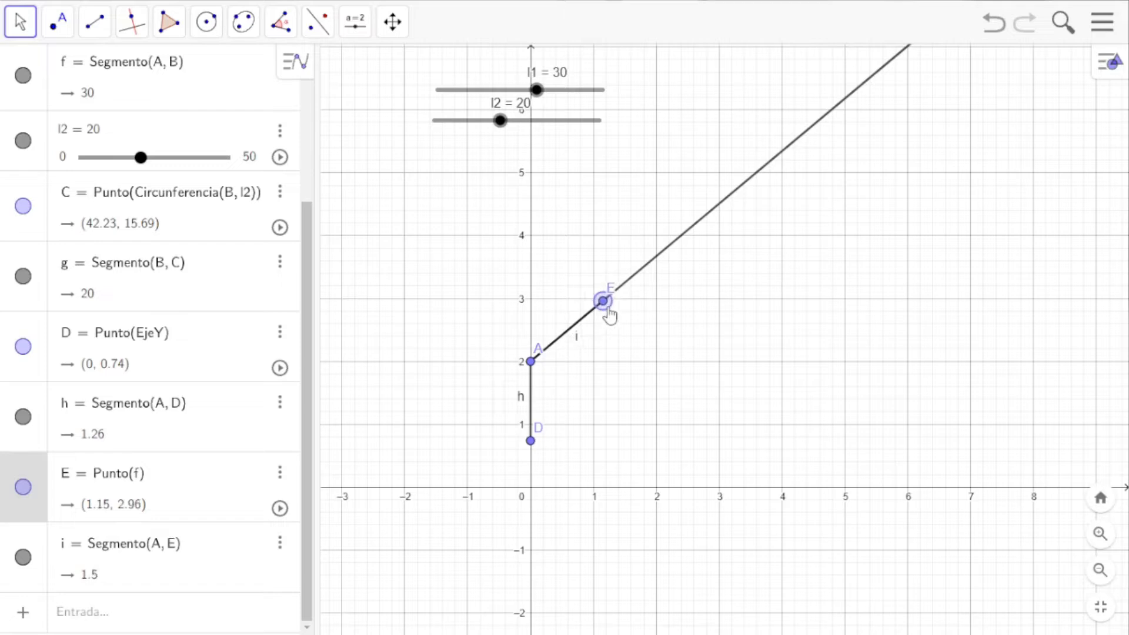
pyautogui.click(473, 346)
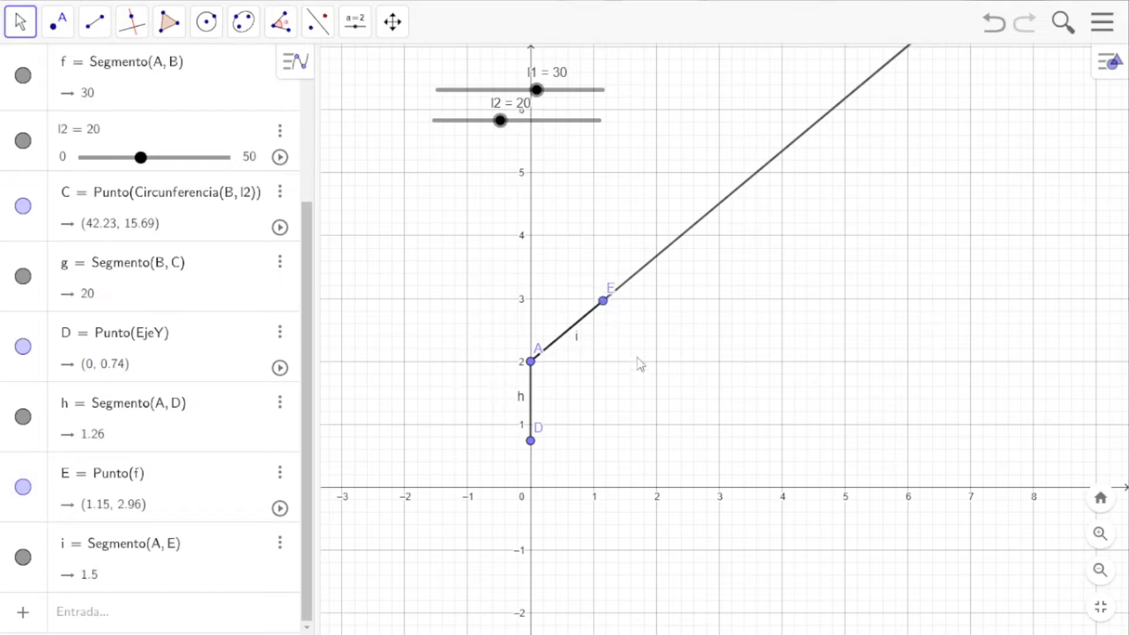
pyautogui.click(576, 341)
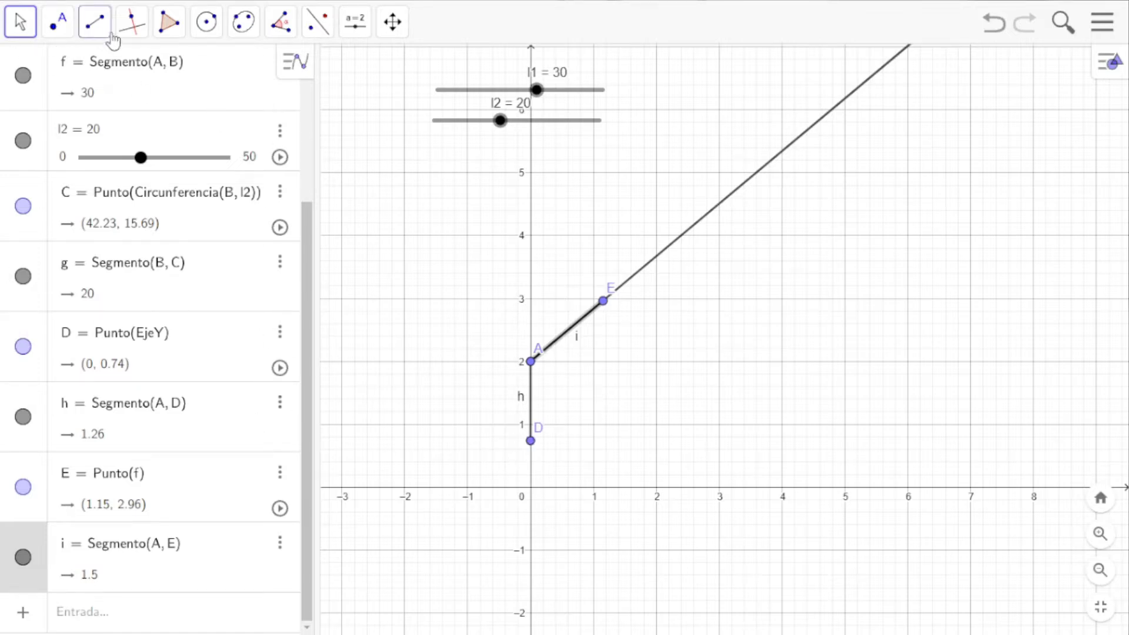
# Join points D and E with a segment.
pyautogui.click(92, 32)
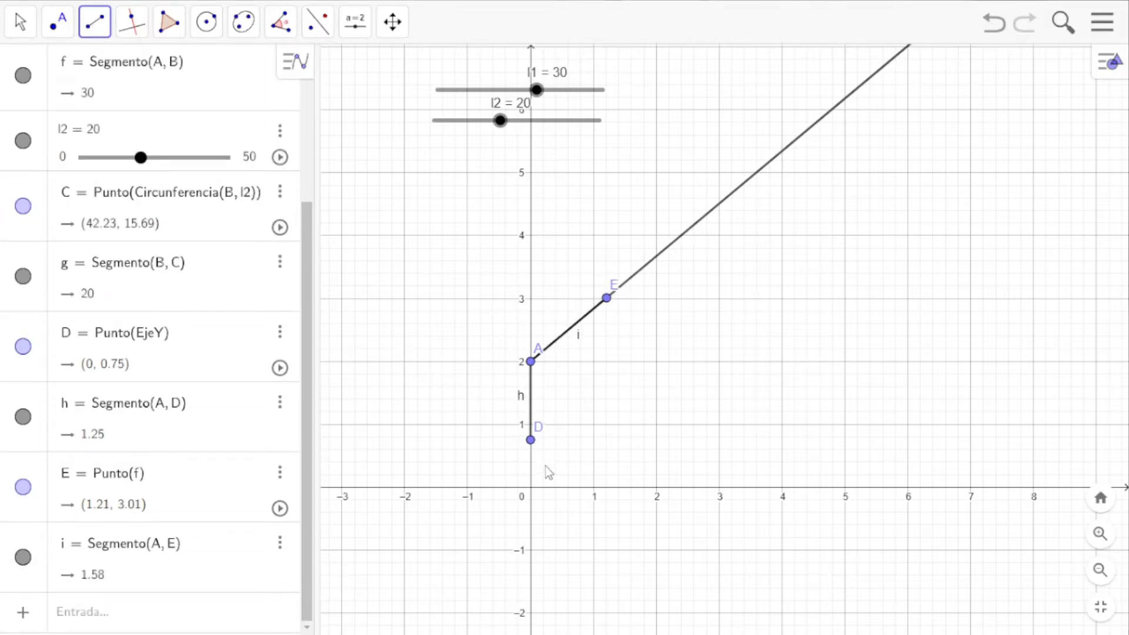
pyautogui.click(94, 24)
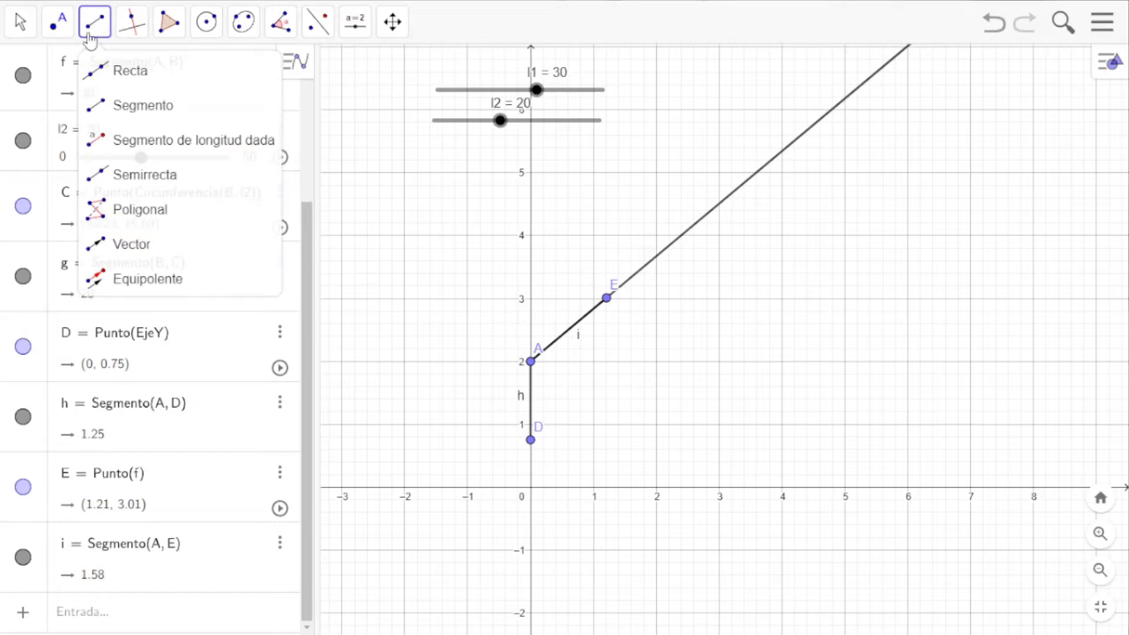
pyautogui.click(118, 124)
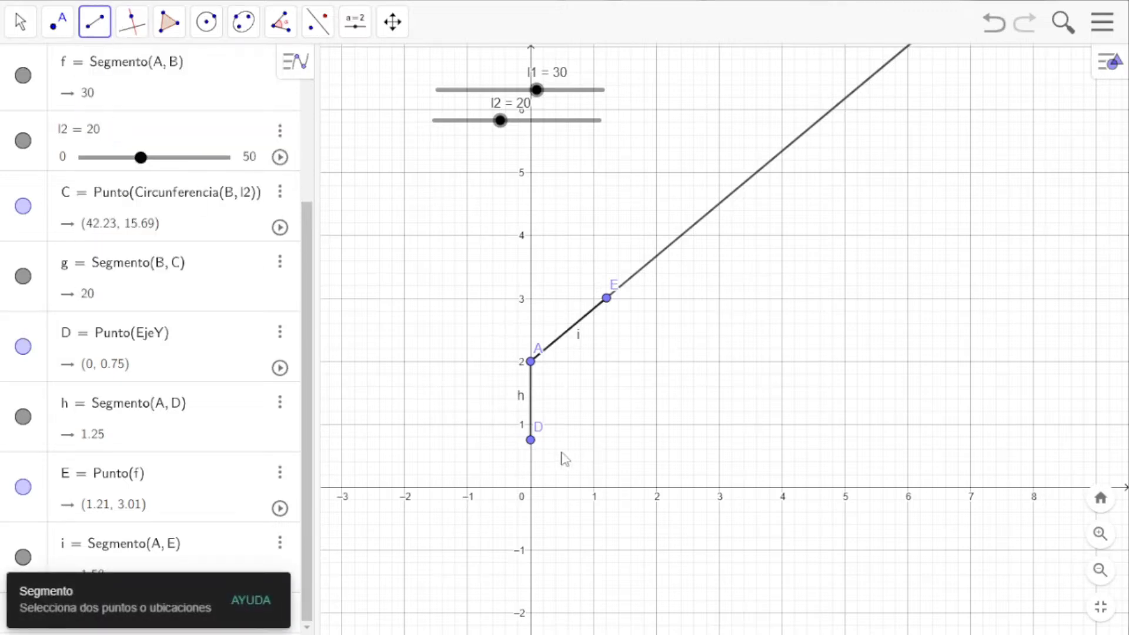
pyautogui.click(532, 441)
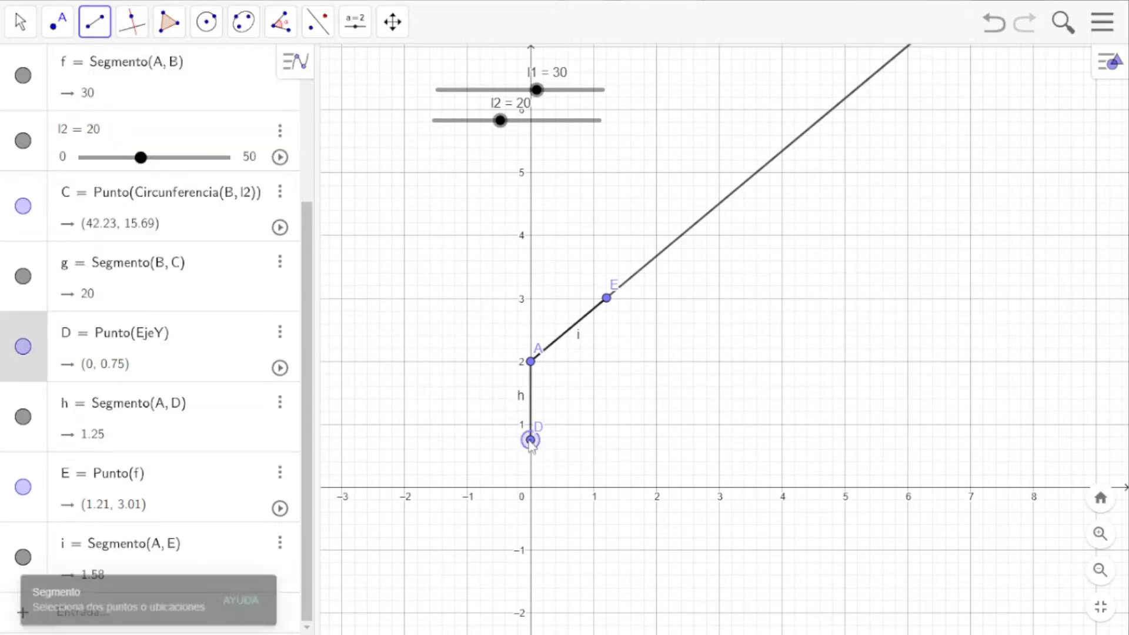
pyautogui.click(607, 299)
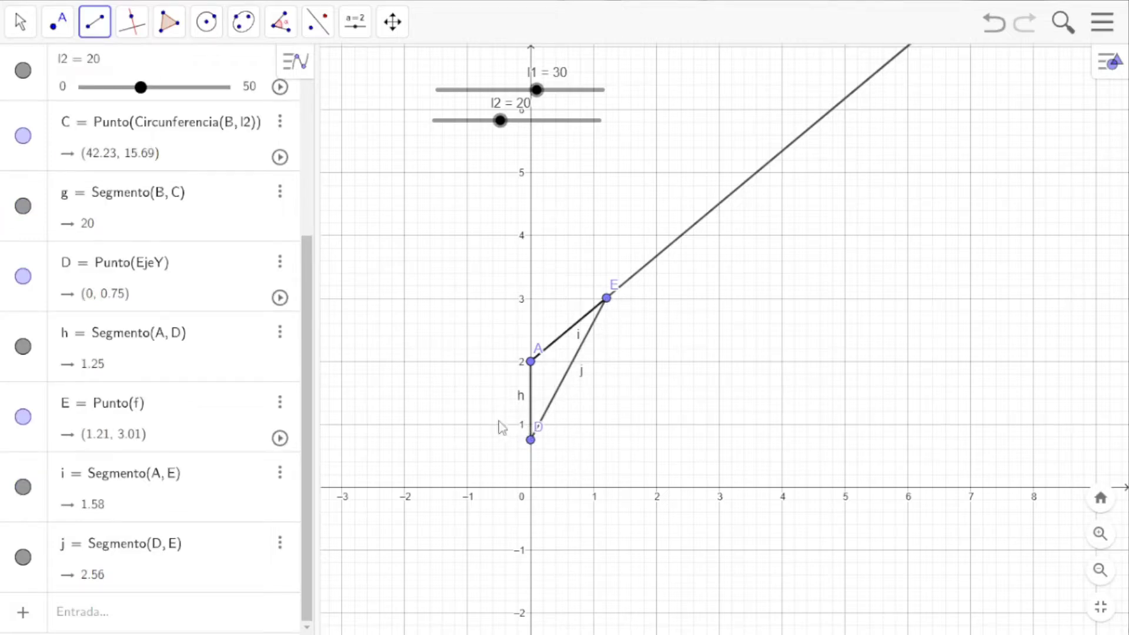
# Slide point D to (0, 1) and point E to about (1.17, 2.98), and select segment DE.
pyautogui.click(20, 23)
pyautogui.click(47, 71)
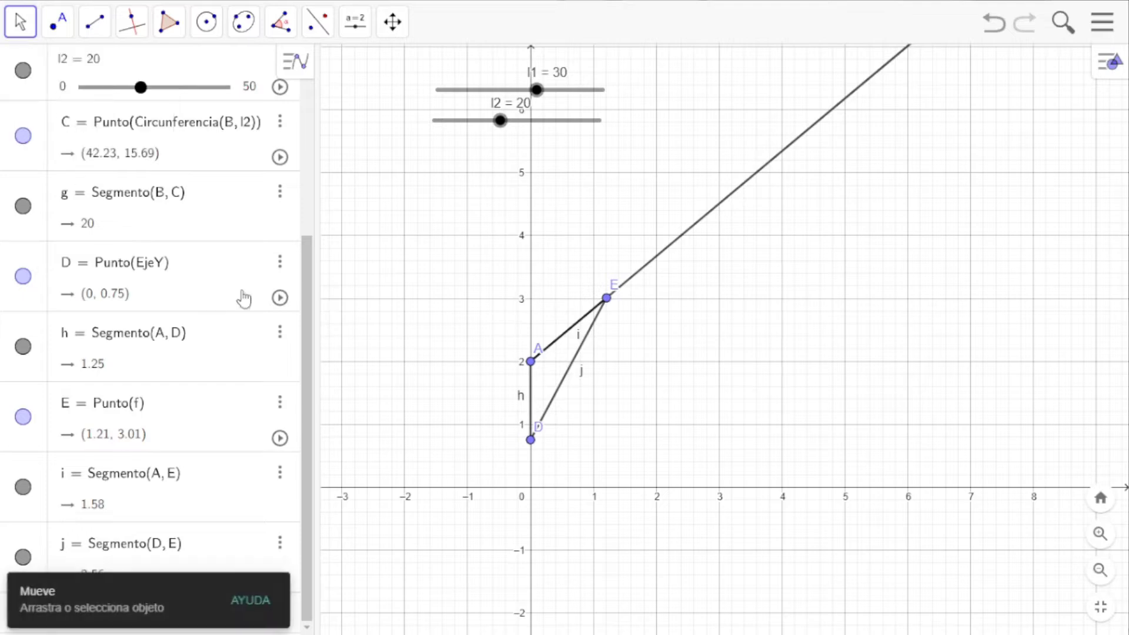
pyautogui.moveTo(615, 309); pyautogui.dragTo(689, 234)
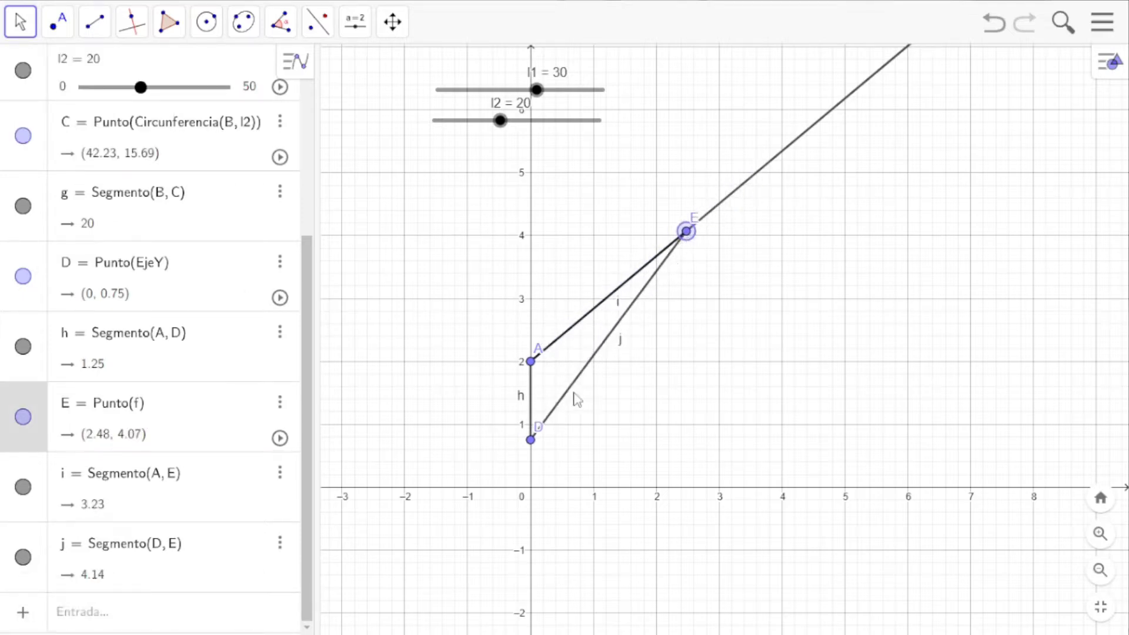
pyautogui.moveTo(530, 449)
pyautogui.mouseDown()
pyautogui.moveTo(530, 517)
pyautogui.moveTo(532, 409)
pyautogui.moveTo(532, 429)
pyautogui.mouseUp()
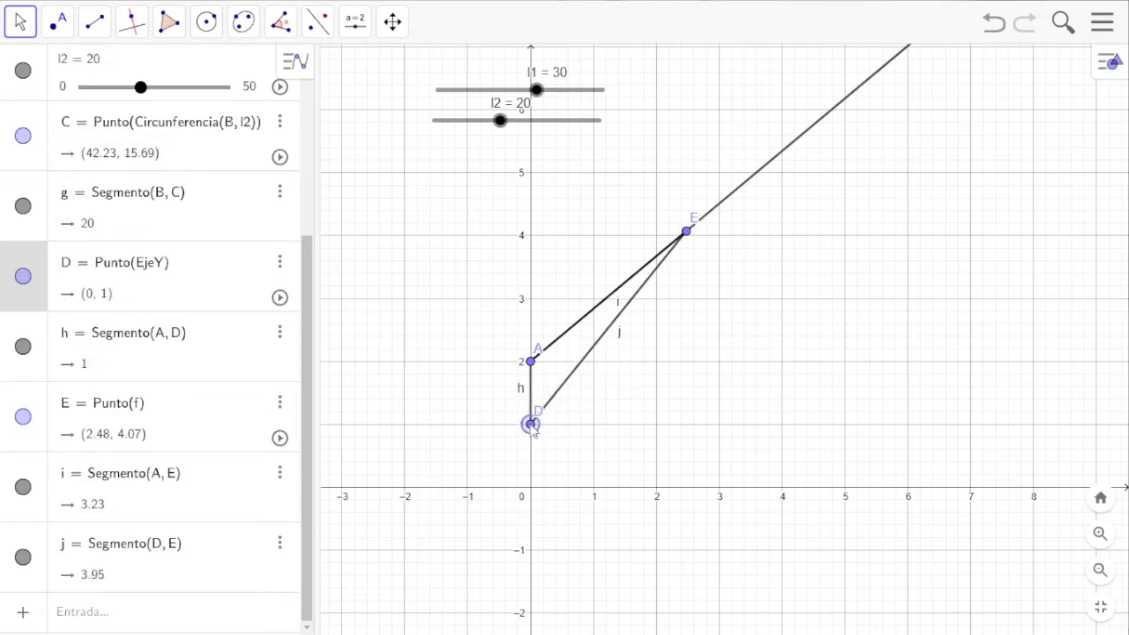
pyautogui.moveTo(689, 240); pyautogui.dragTo(605, 312)
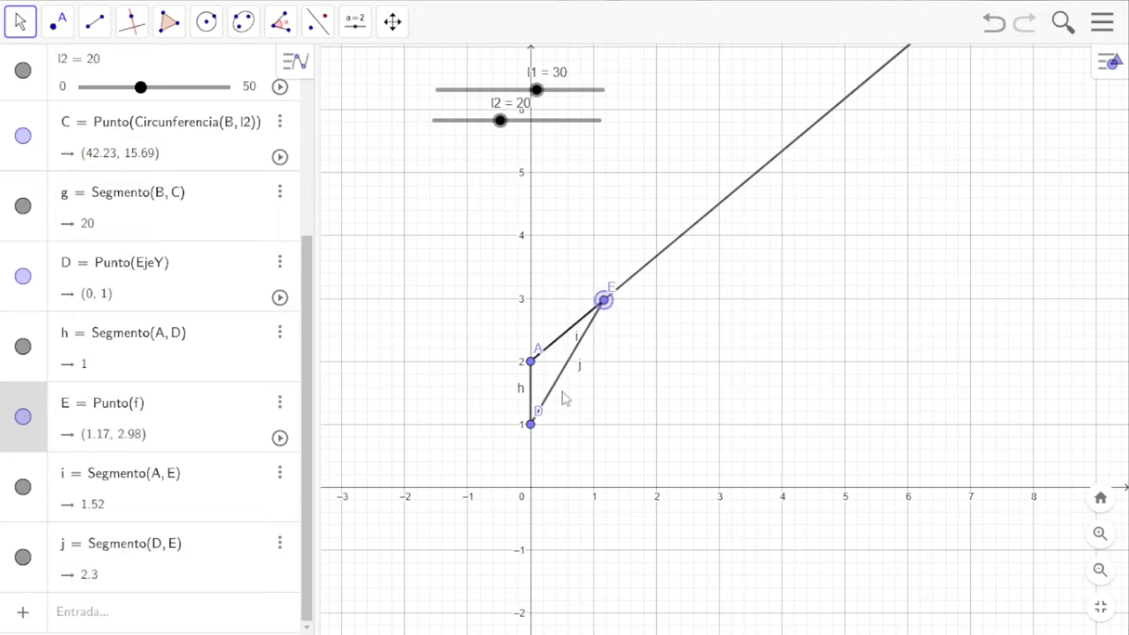
pyautogui.click(547, 405)
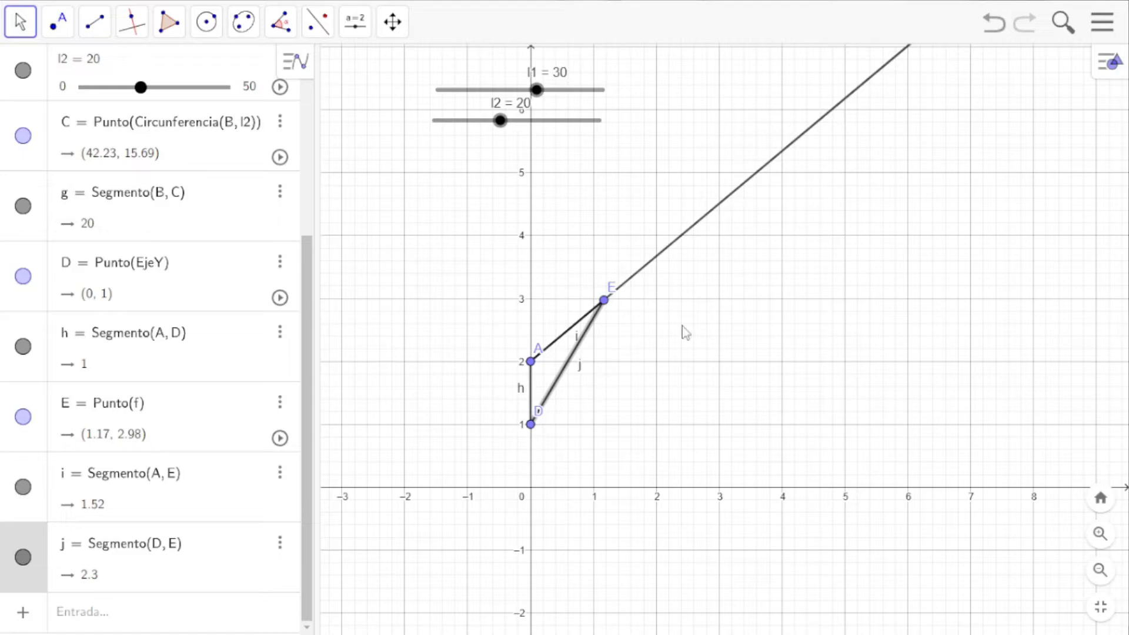
# Place a point on segment AB at about (21.26, 19.78) and another on segment BC at about (25.54, 20.52).
pyautogui.scroll(-7, 829, 225)
pyautogui.moveTo(907, 165); pyautogui.dragTo(437, 510)
pyautogui.scroll(-4, 791, 220)
pyautogui.moveTo(901, 161); pyautogui.dragTo(603, 376)
pyautogui.scroll(10, 608, 332)
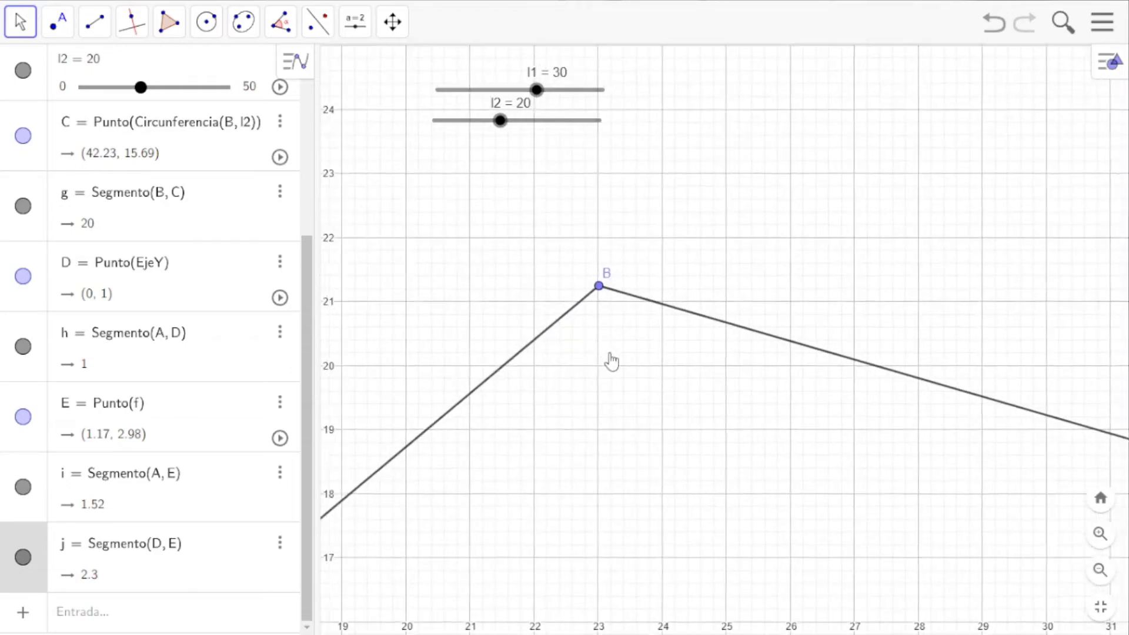
pyautogui.click(106, 41)
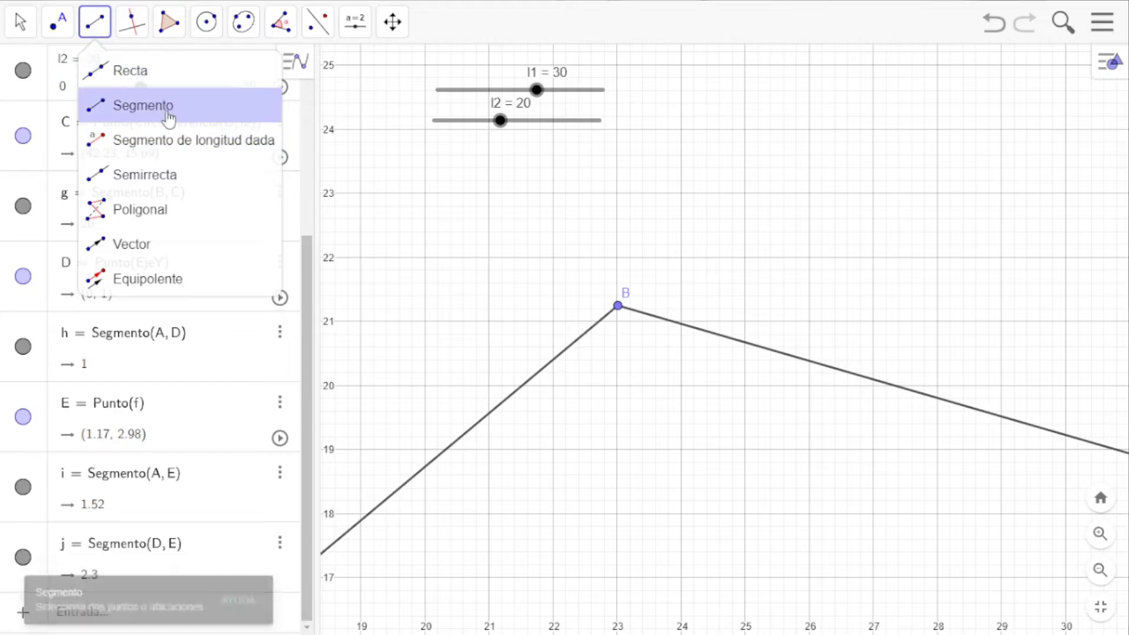
pyautogui.click(58, 21)
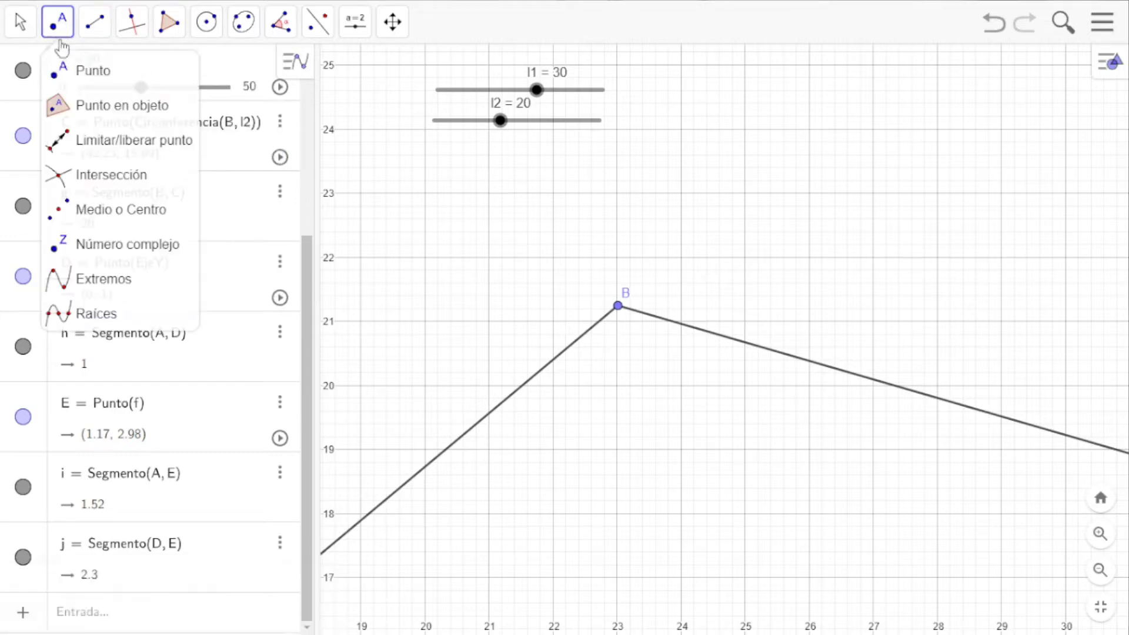
pyautogui.click(506, 401)
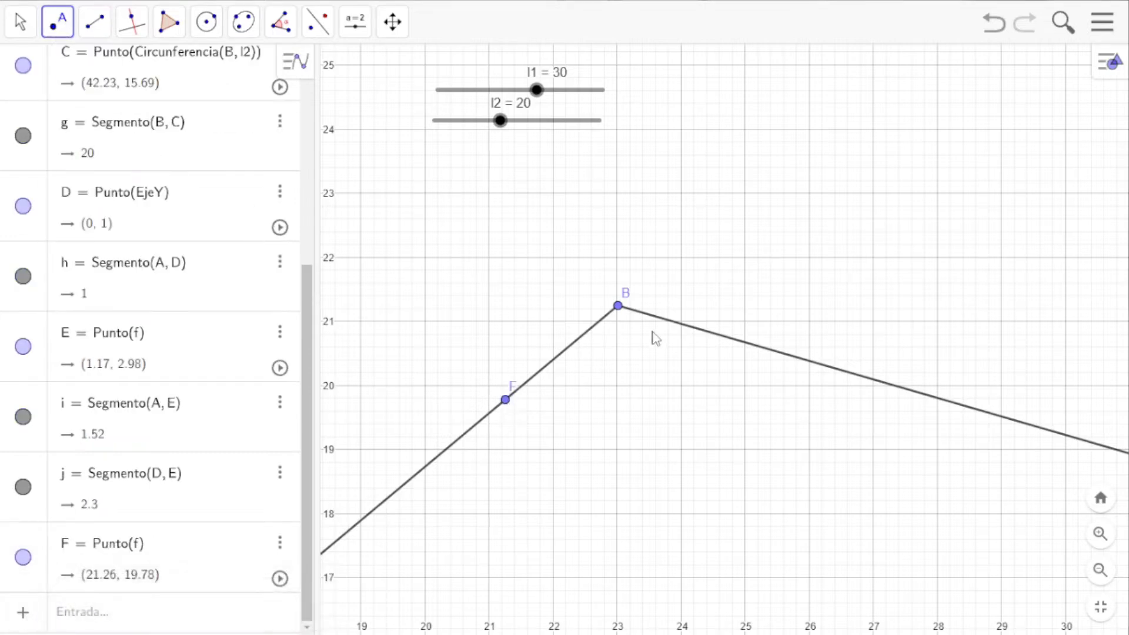
pyautogui.click(782, 352)
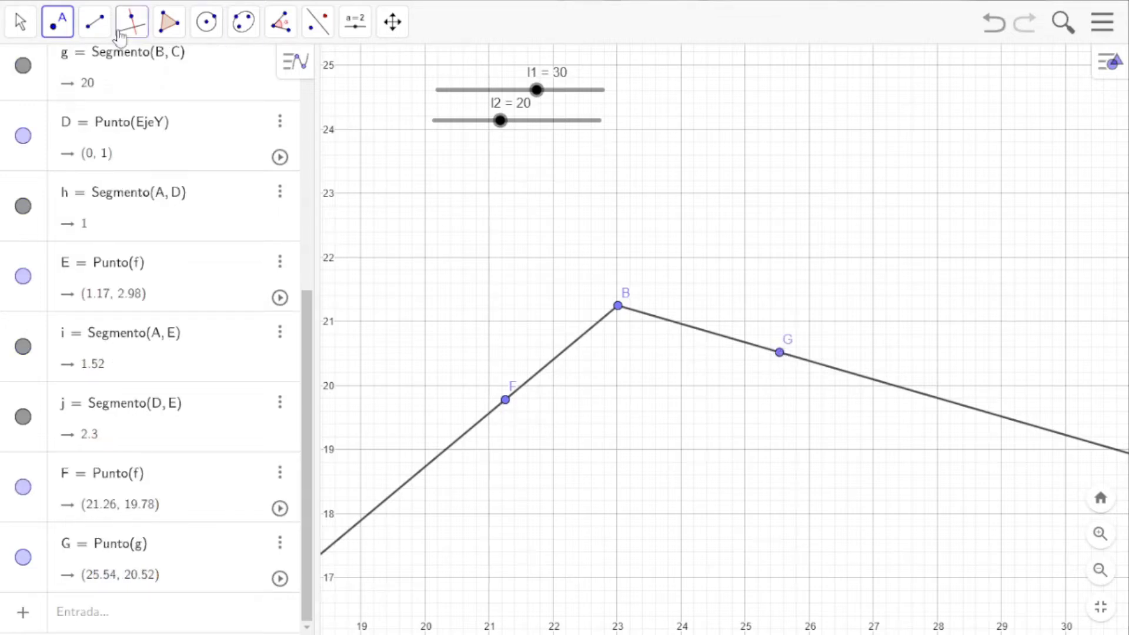
# Join points F and G with a segment to brace the joint at B.
pyautogui.click(102, 26)
pyautogui.click(141, 105)
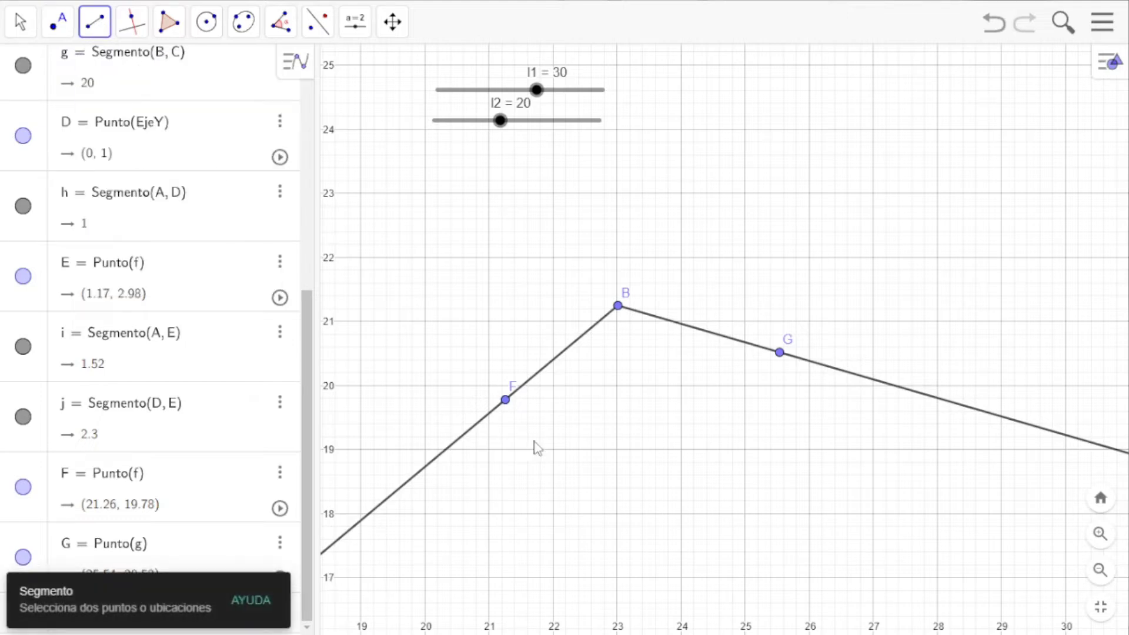
pyautogui.click(505, 401)
pyautogui.click(779, 354)
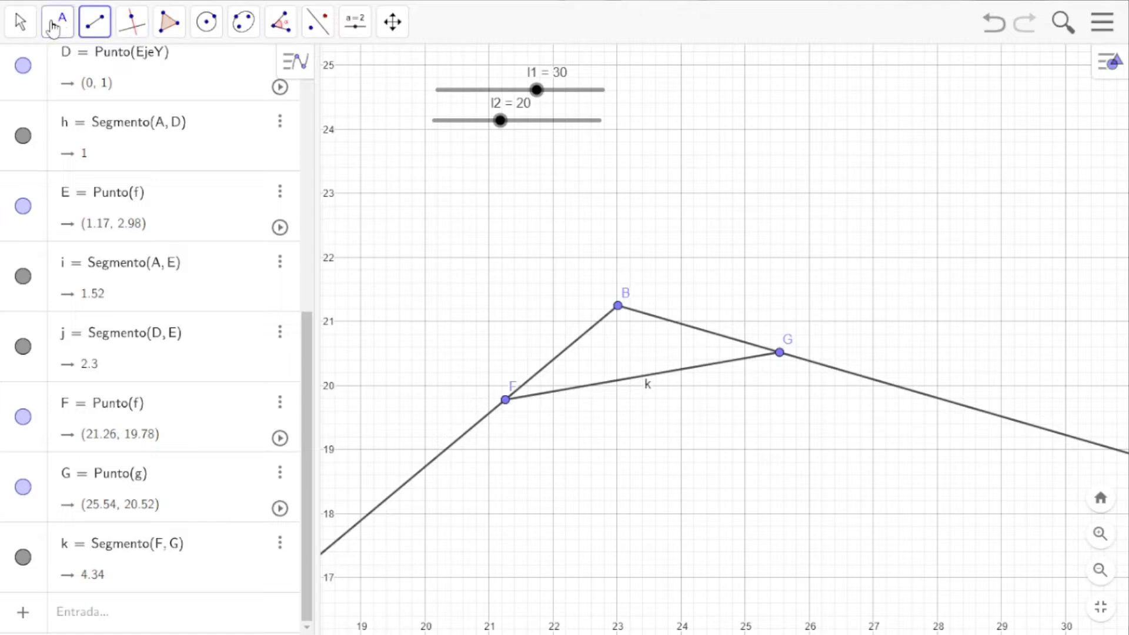
# Slide point G along segment BC to about (26.16, 20.34) and point F along AB to about (21.28, 19.8).
pyautogui.click(20, 22)
pyautogui.click(956, 418)
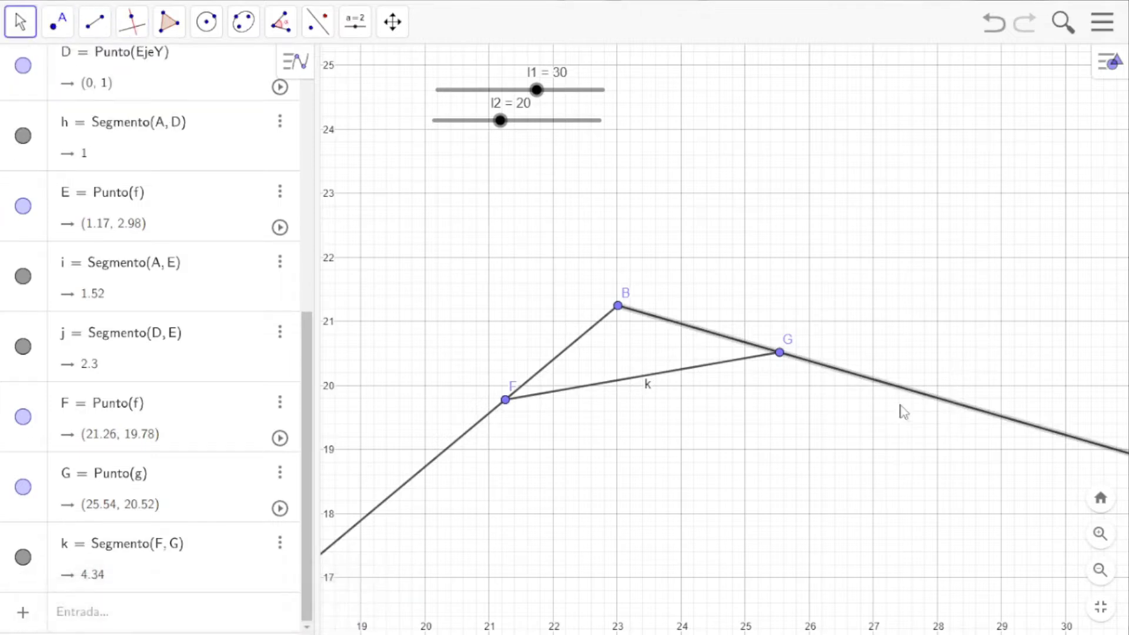
pyautogui.moveTo(780, 353); pyautogui.dragTo(820, 365)
pyautogui.moveTo(505, 411)
pyautogui.mouseDown()
pyautogui.moveTo(576, 351)
pyautogui.moveTo(512, 411)
pyautogui.mouseUp()
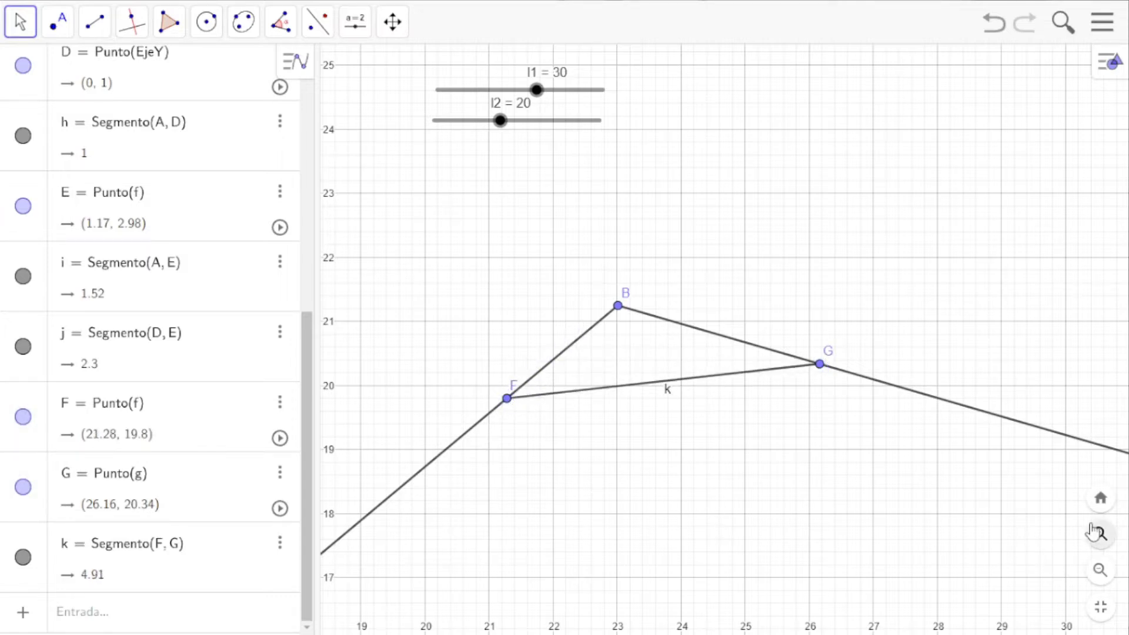
# Swing point C around B to about (40, 11), and swing point B around A to about (25.7, 17.5).
pyautogui.click(1100, 498)
pyautogui.moveTo(857, 242); pyautogui.dragTo(513, 491)
pyautogui.scroll(-3, 514, 488)
pyautogui.scroll(-5, 513, 488)
pyautogui.moveTo(594, 447); pyautogui.dragTo(529, 465)
pyautogui.scroll(-4, 545, 467)
pyautogui.scroll(3, 498, 489)
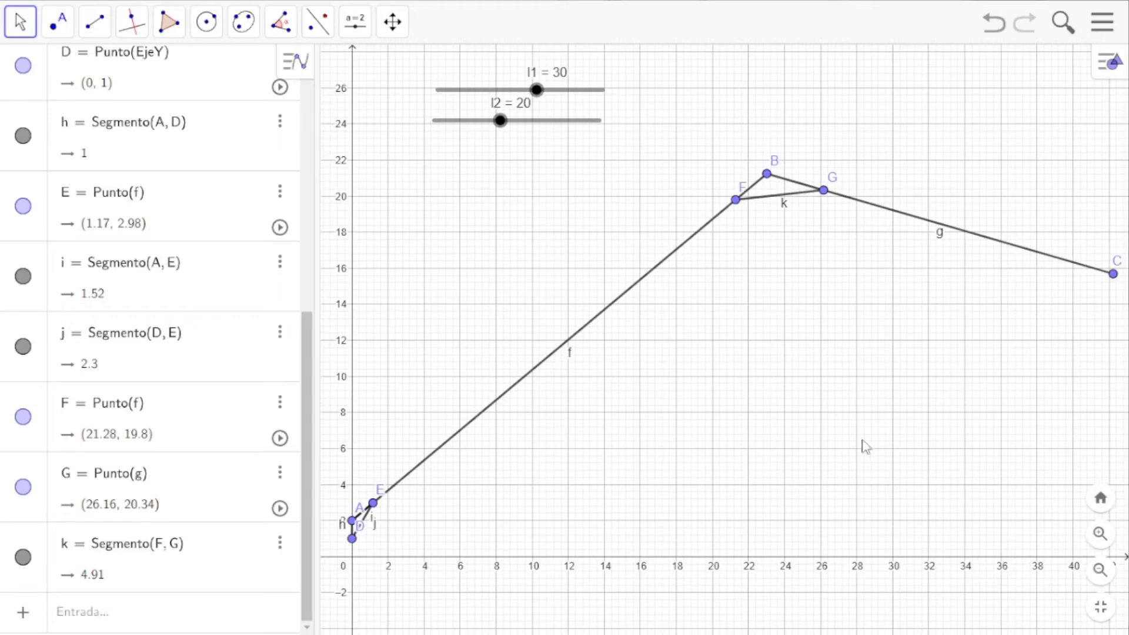
pyautogui.moveTo(1110, 285); pyautogui.dragTo(976, 301)
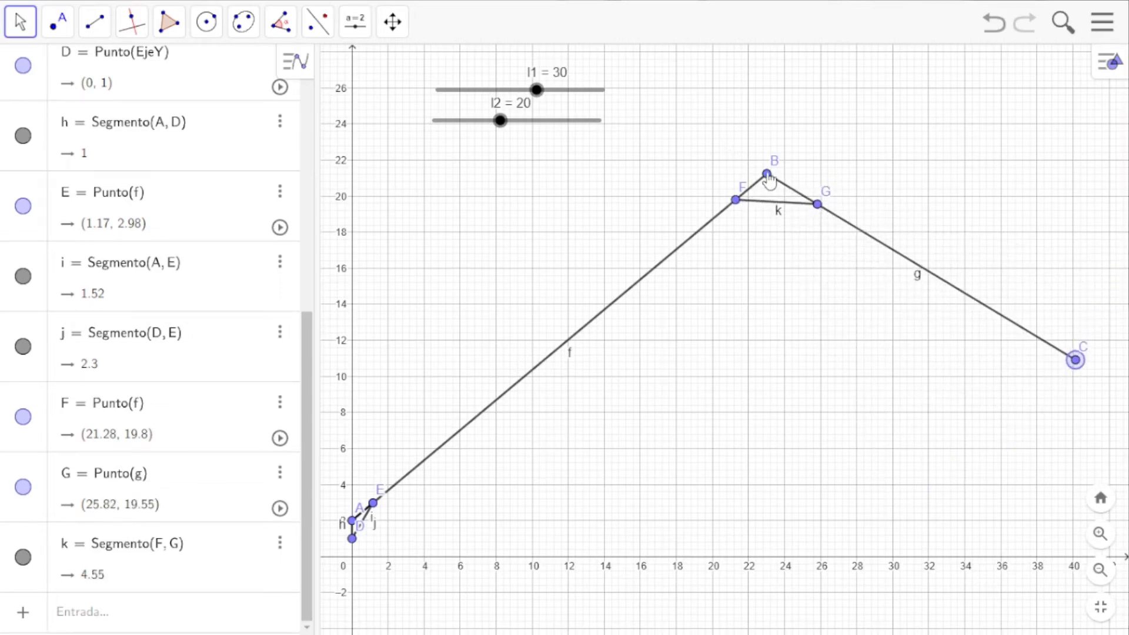
pyautogui.moveTo(768, 181); pyautogui.dragTo(814, 241)
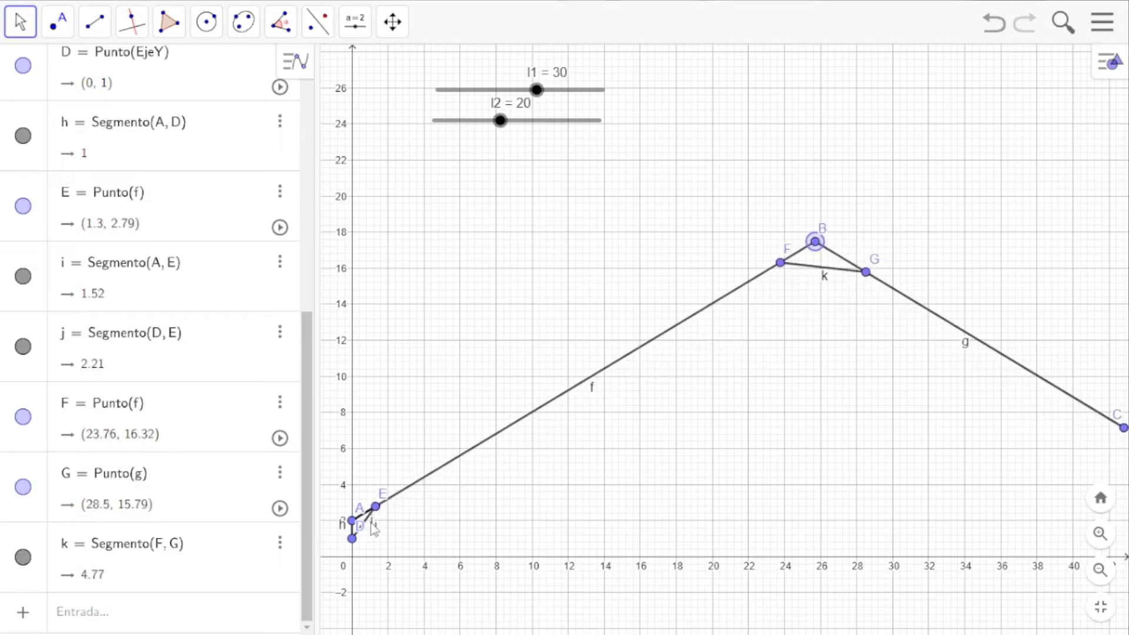
# Enlarge both bracing triangles by sliding E to about (5.04, 5.04), D to (0, 0), F to about (23.43, 16.11) and G to about (30.21, 14.76).
pyautogui.moveTo(379, 517); pyautogui.dragTo(454, 491)
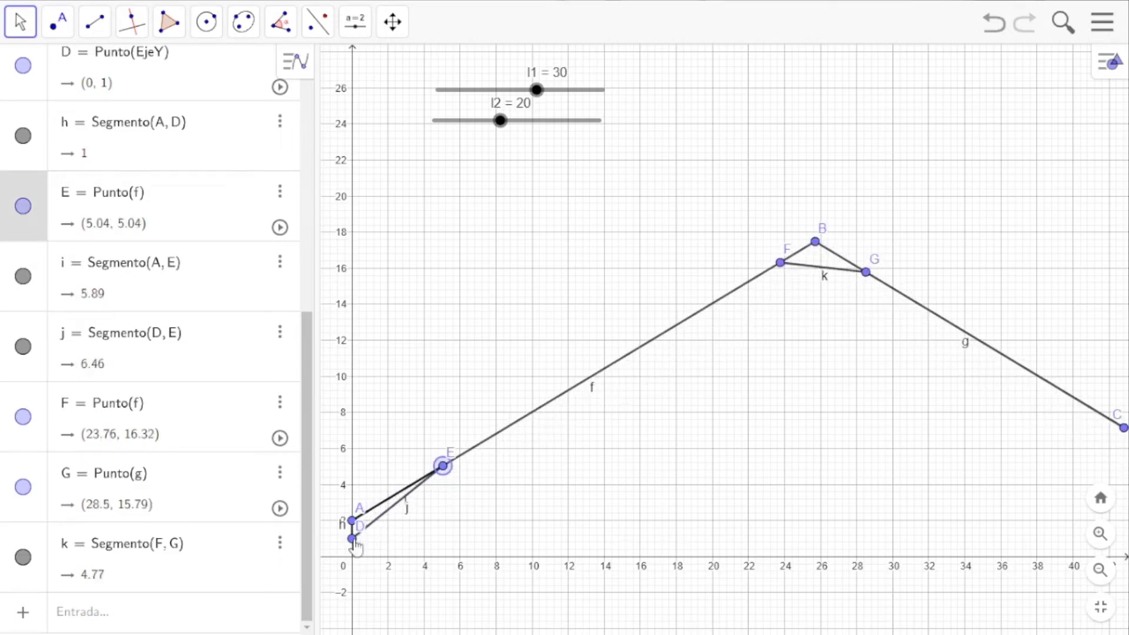
pyautogui.moveTo(355, 541); pyautogui.dragTo(351, 559)
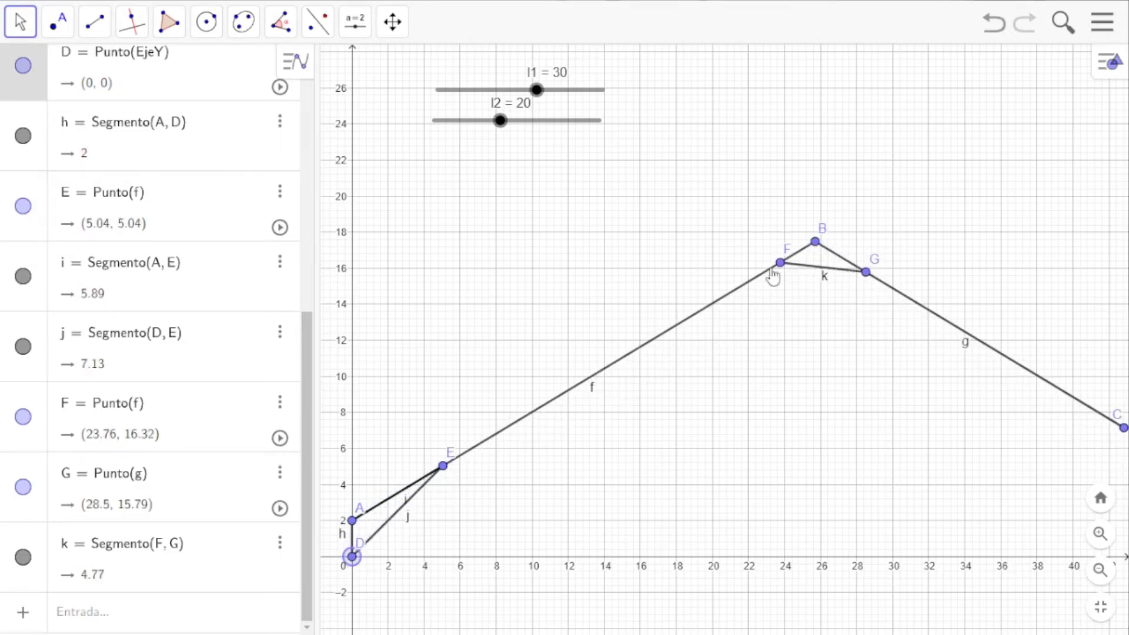
pyautogui.moveTo(772, 274); pyautogui.dragTo(782, 283)
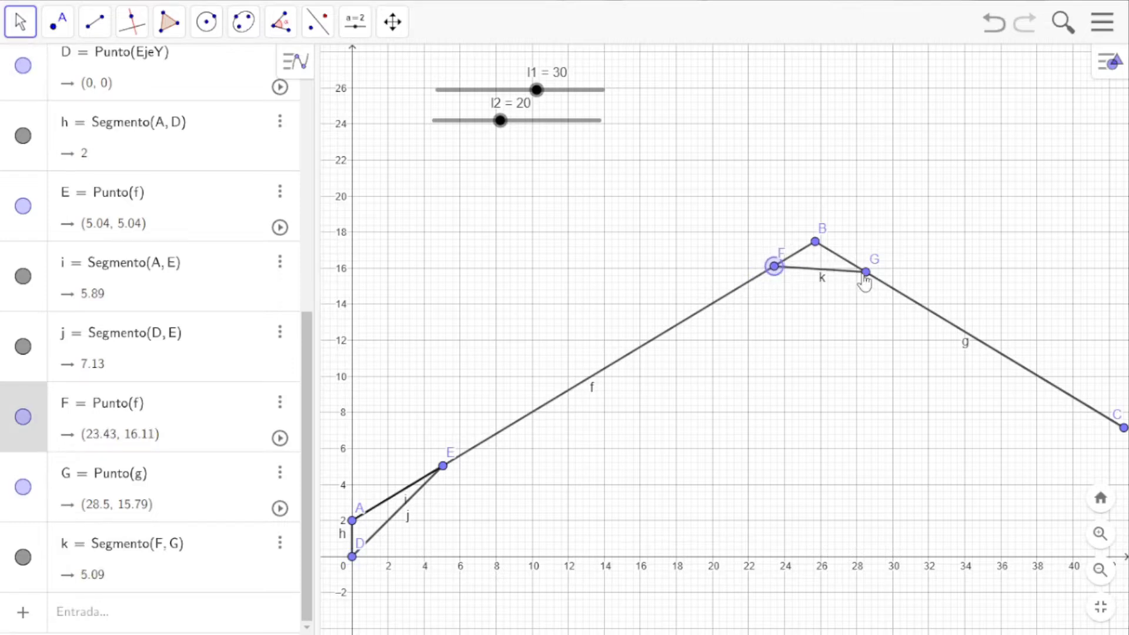
pyautogui.moveTo(865, 282); pyautogui.dragTo(894, 304)
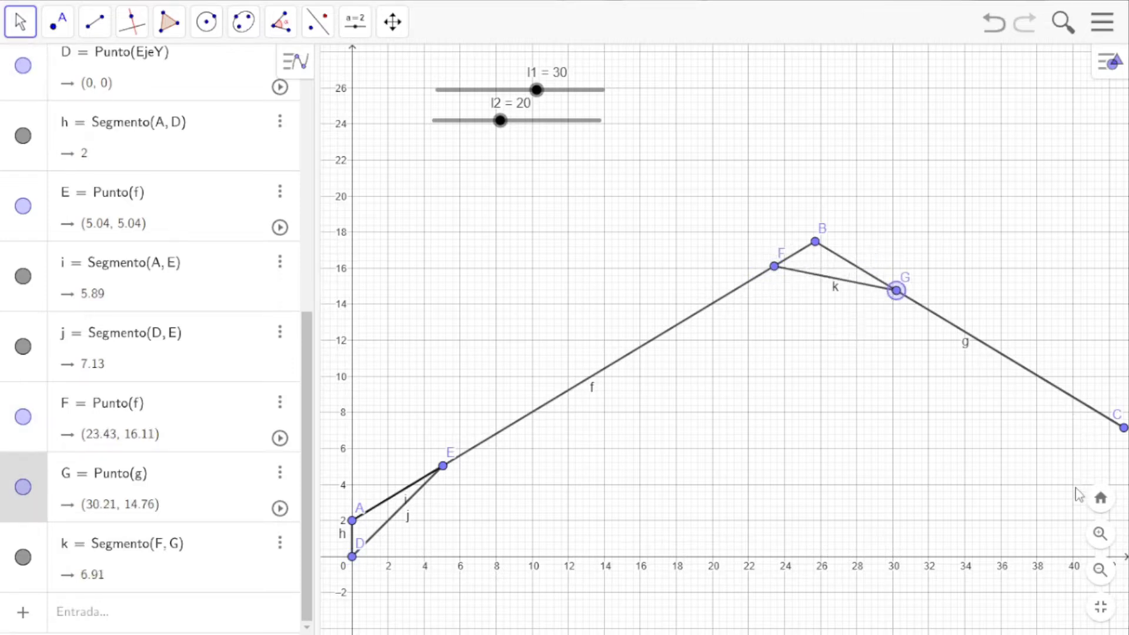
# Swing point C around B to about (44, 9.7), and raise point B slightly to about (25.5, 17.8).
pyautogui.click(1101, 570)
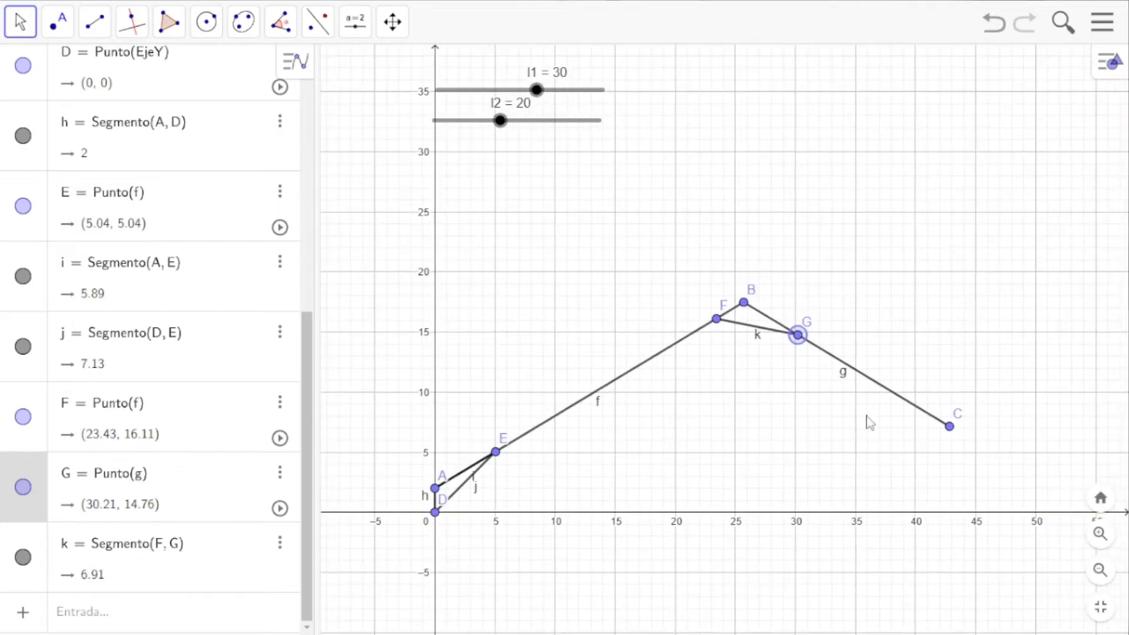
pyautogui.moveTo(949, 426); pyautogui.dragTo(900, 374)
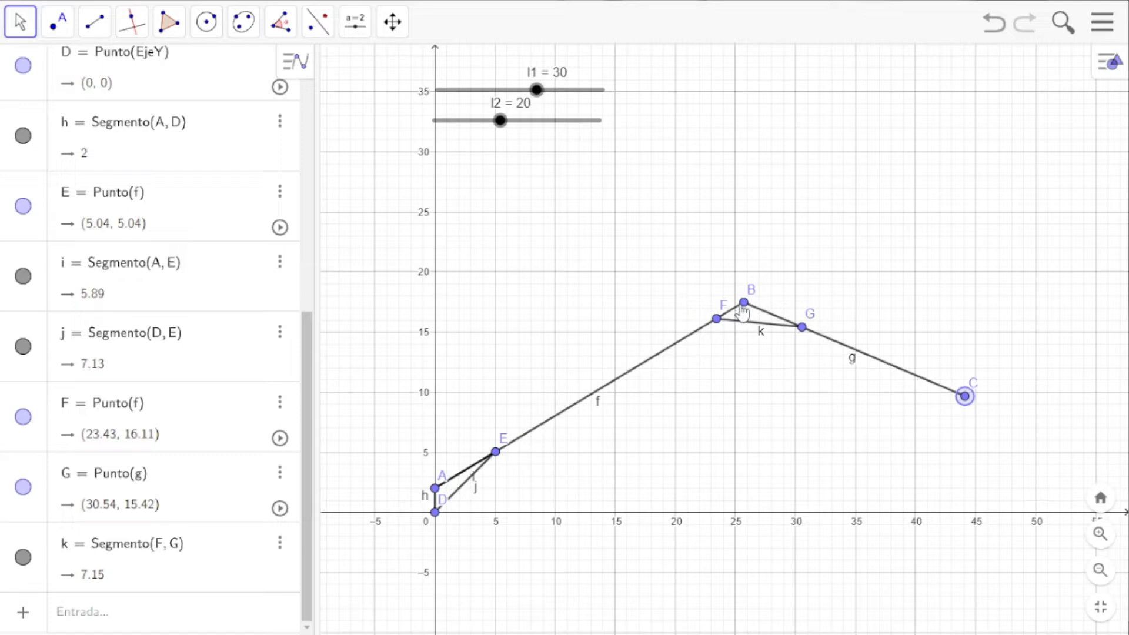
pyautogui.moveTo(743, 314)
pyautogui.mouseDown()
pyautogui.moveTo(729, 268)
pyautogui.moveTo(650, 200)
pyautogui.moveTo(612, 244)
pyautogui.moveTo(782, 453)
pyautogui.moveTo(735, 314)
pyautogui.mouseUp()
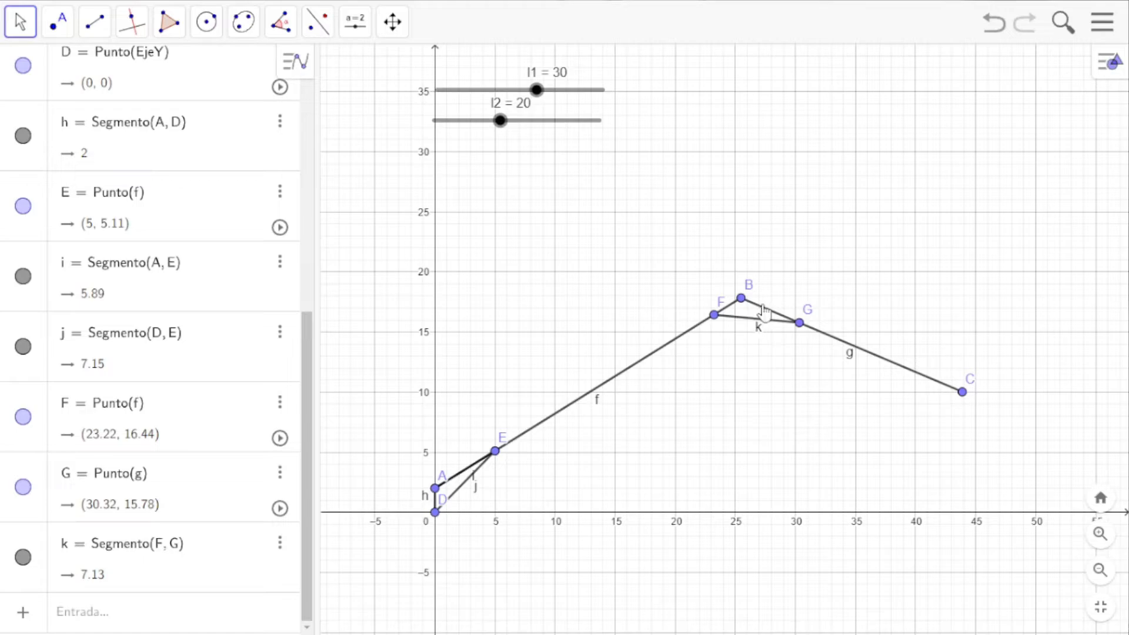
# Add distance labels for A to E and for D to A on the lower bracing triangle.
pyautogui.scroll(12, 435, 506)
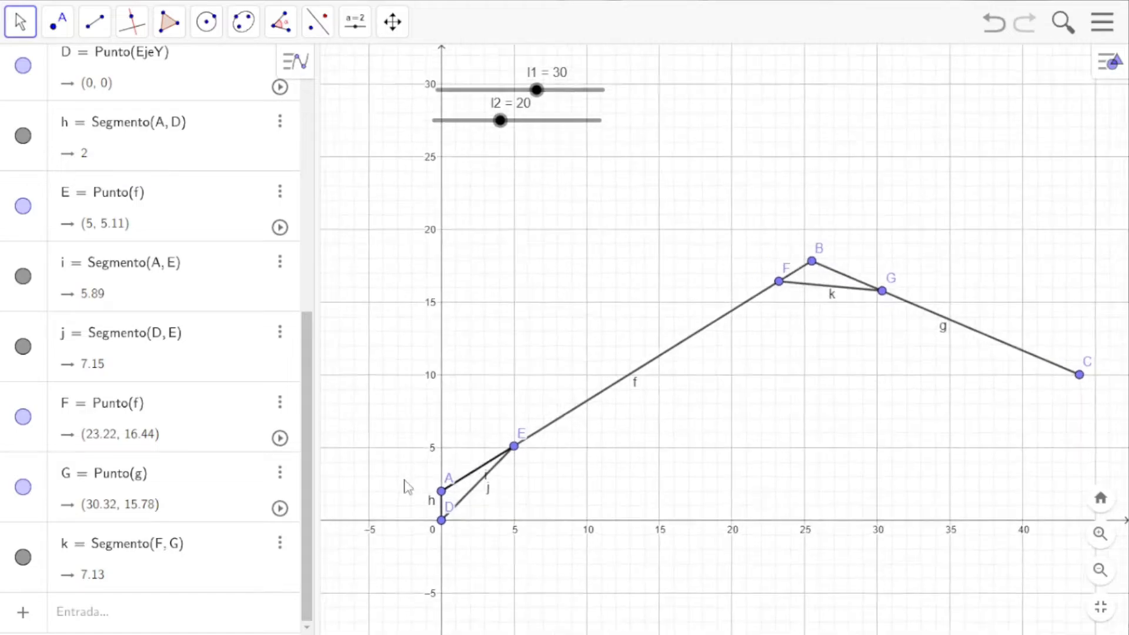
pyautogui.scroll(4, 436, 510)
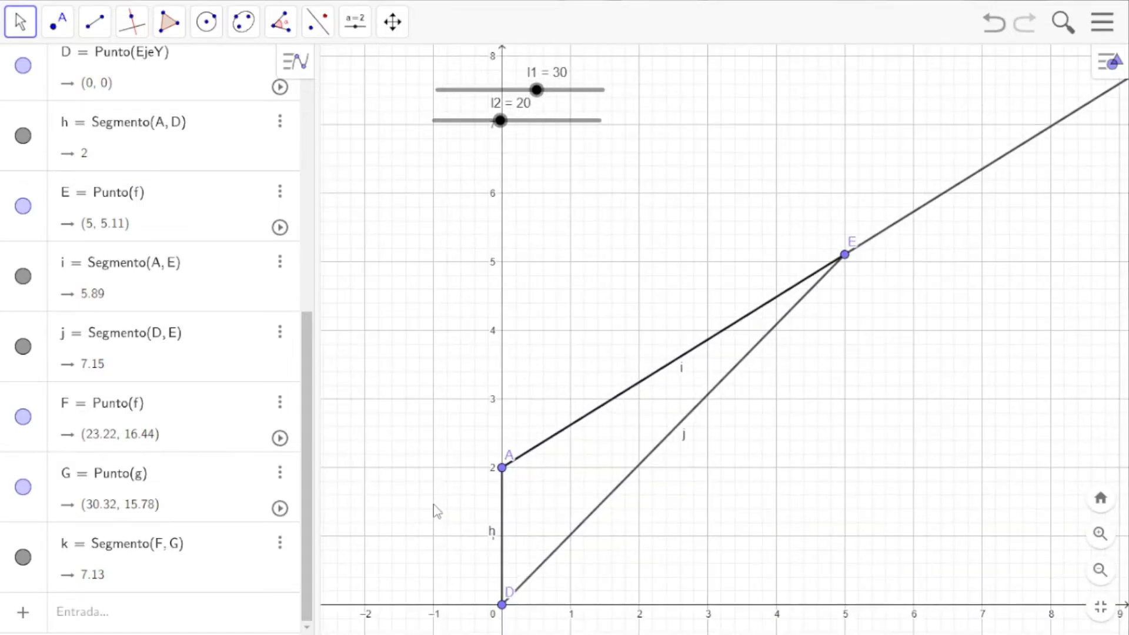
pyautogui.click(280, 22)
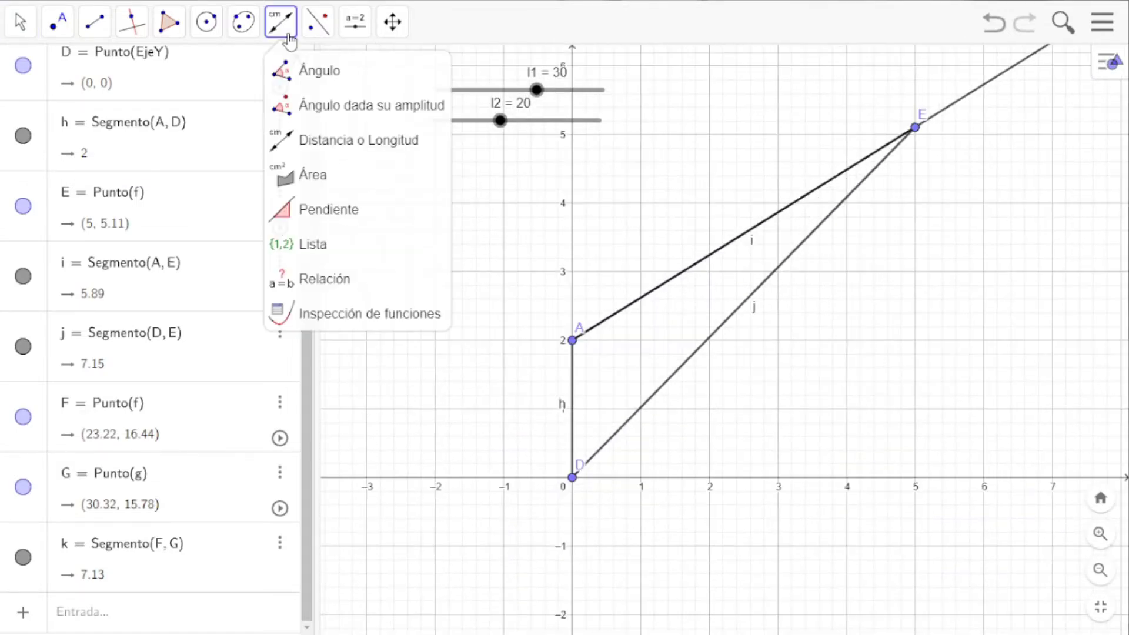
pyautogui.click(342, 147)
pyautogui.click(613, 329)
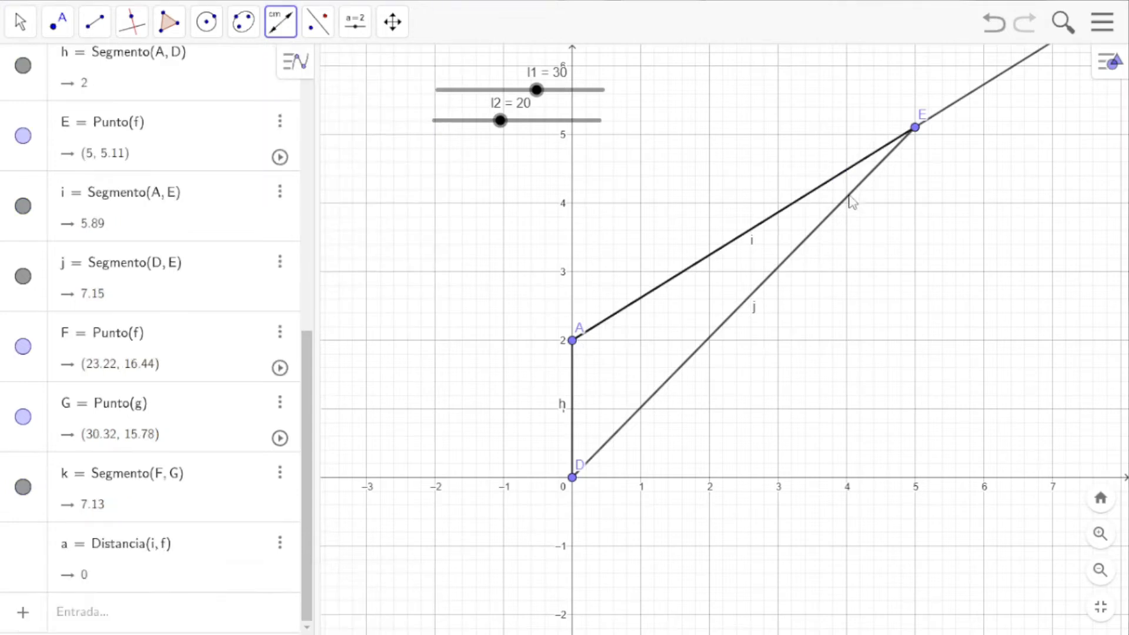
pyautogui.click(917, 129)
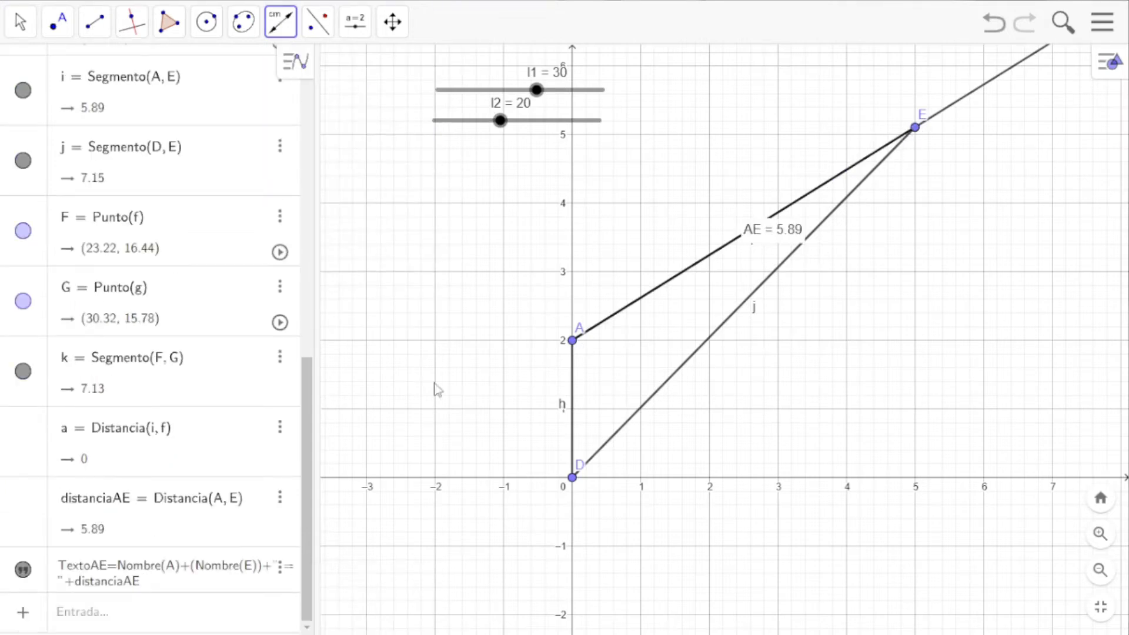
pyautogui.click(573, 477)
pyautogui.click(573, 341)
# Move the DA length label to the left of its segment and the AE length label above its segment.
pyautogui.click(20, 22)
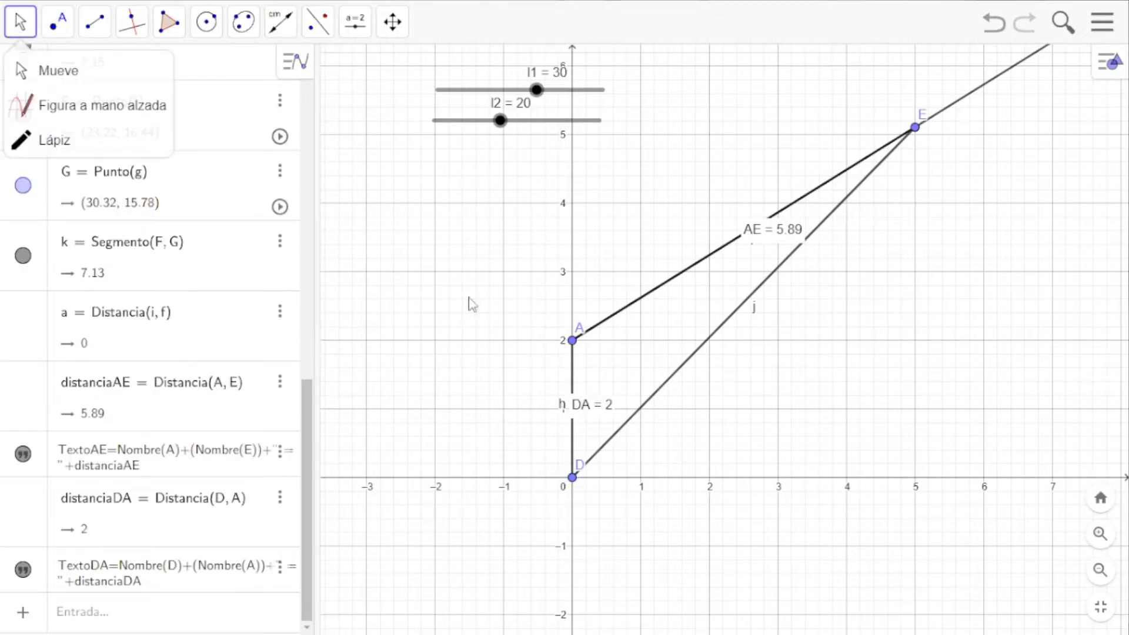
pyautogui.click(604, 414)
pyautogui.moveTo(605, 414); pyautogui.dragTo(538, 414)
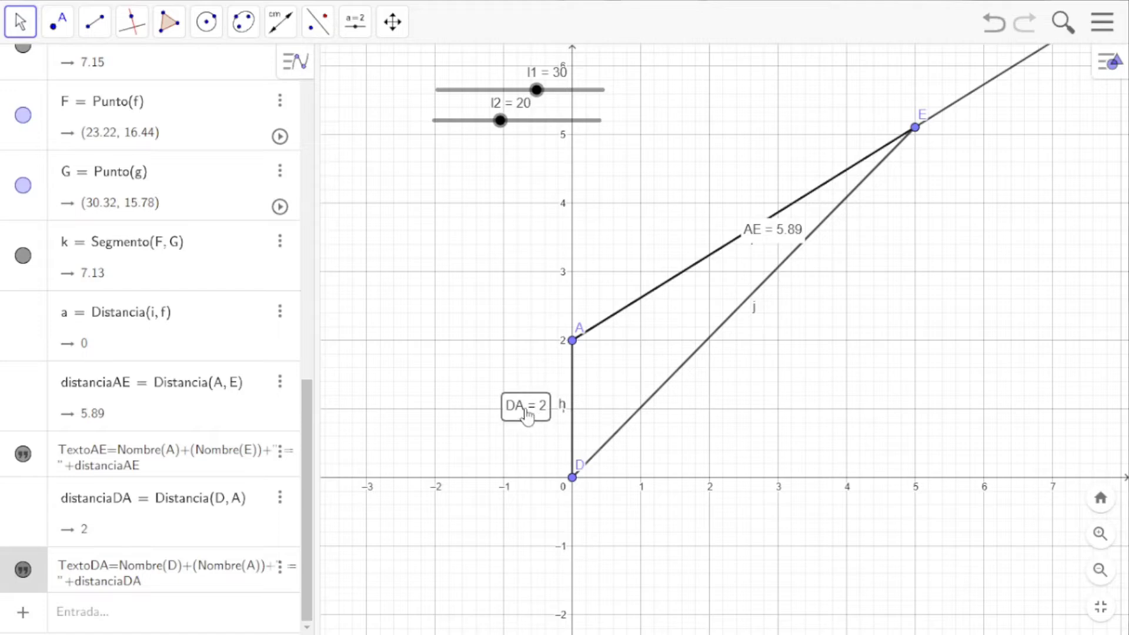
pyautogui.click(749, 235)
pyautogui.moveTo(749, 236); pyautogui.dragTo(703, 222)
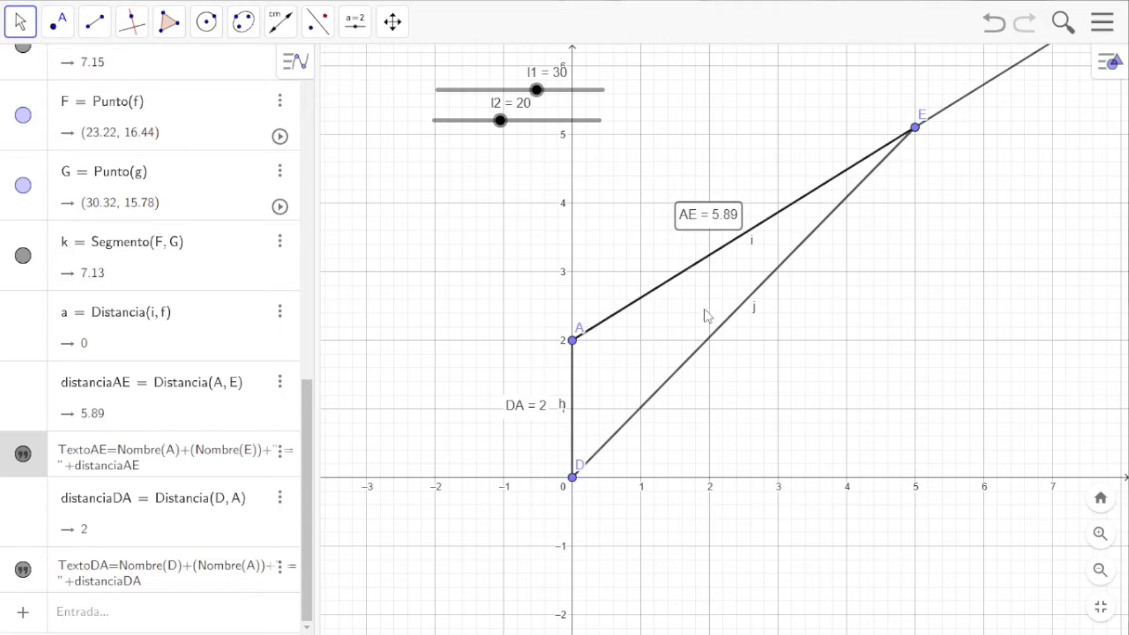
pyautogui.click(517, 281)
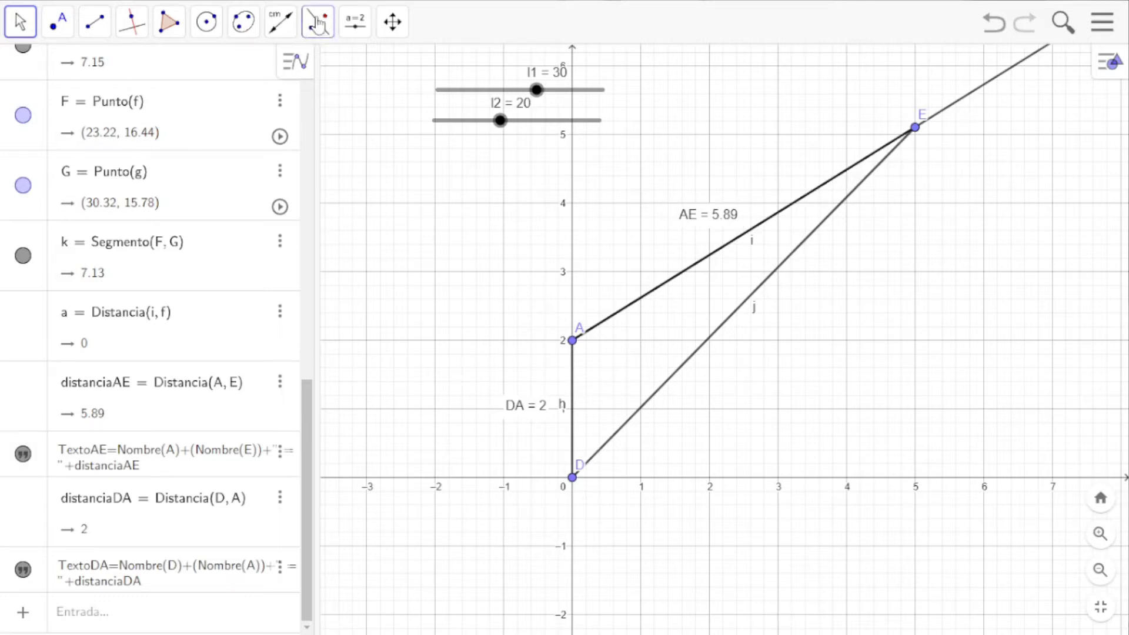
# Show the length of segment DE with the distance tool and move its label below the segment.
pyautogui.click(274, 33)
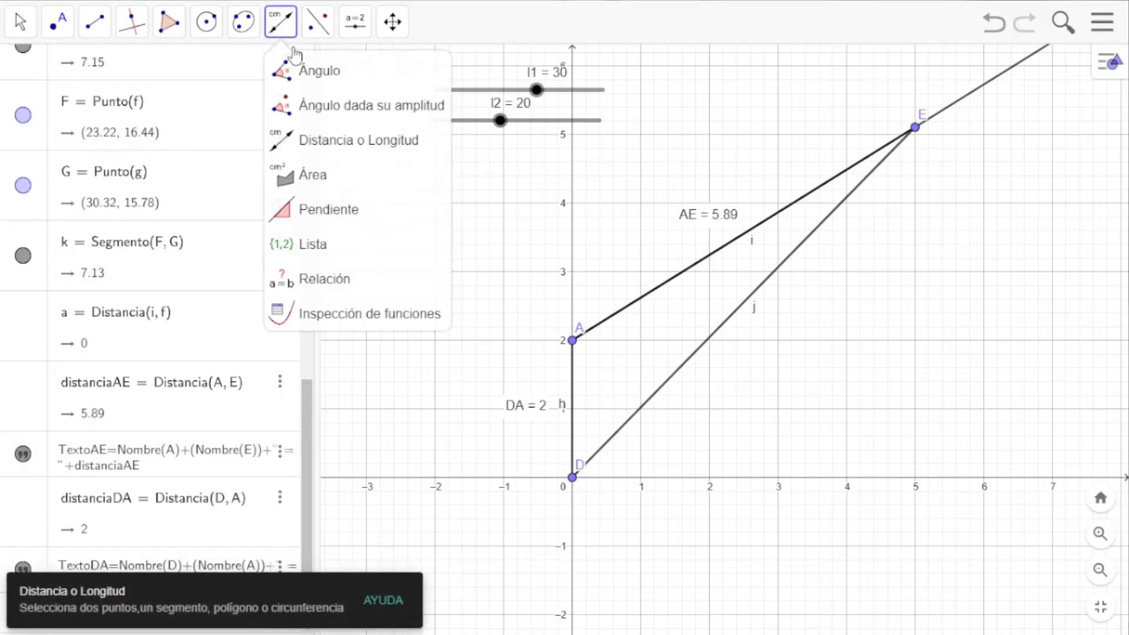
pyautogui.click(337, 154)
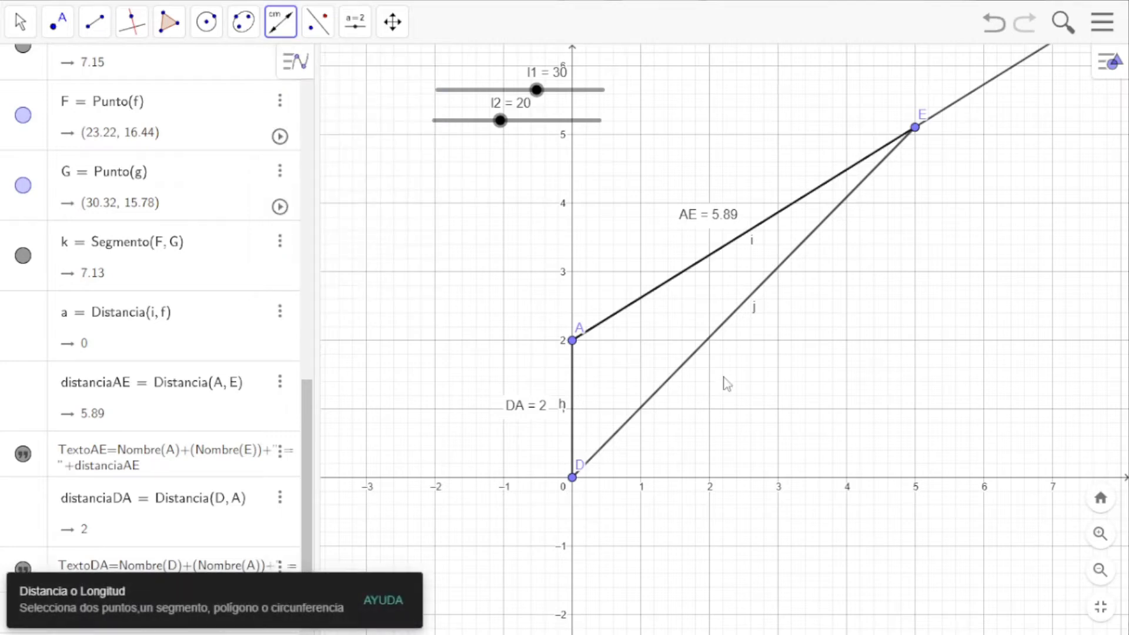
pyautogui.click(701, 356)
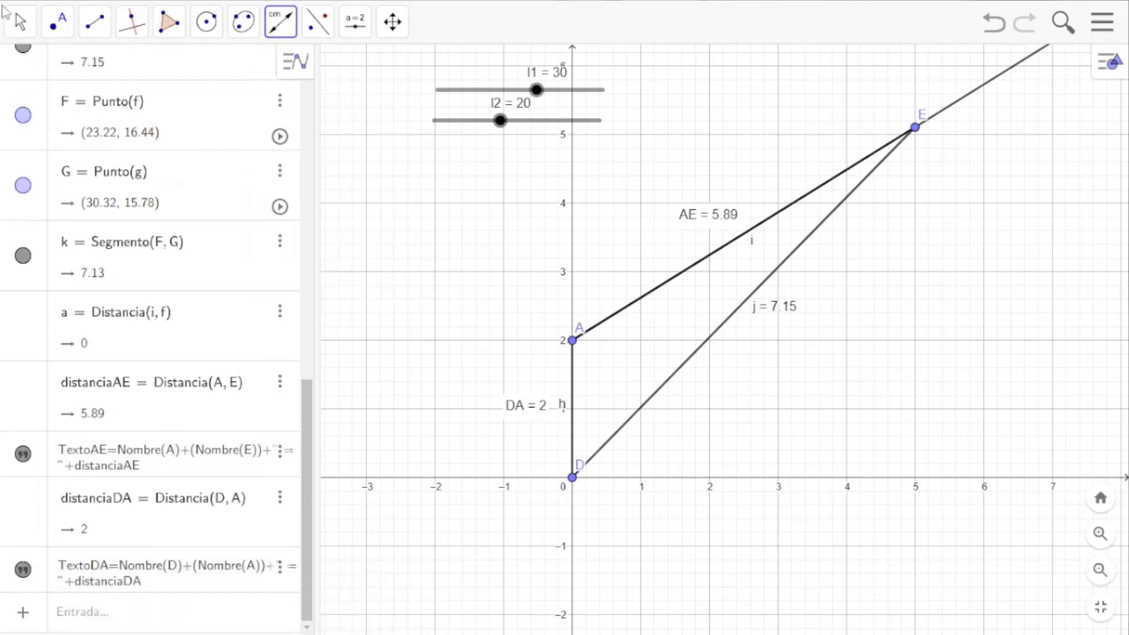
pyautogui.click(20, 22)
pyautogui.moveTo(779, 315); pyautogui.dragTo(745, 372)
pyautogui.doubleClick(746, 371)
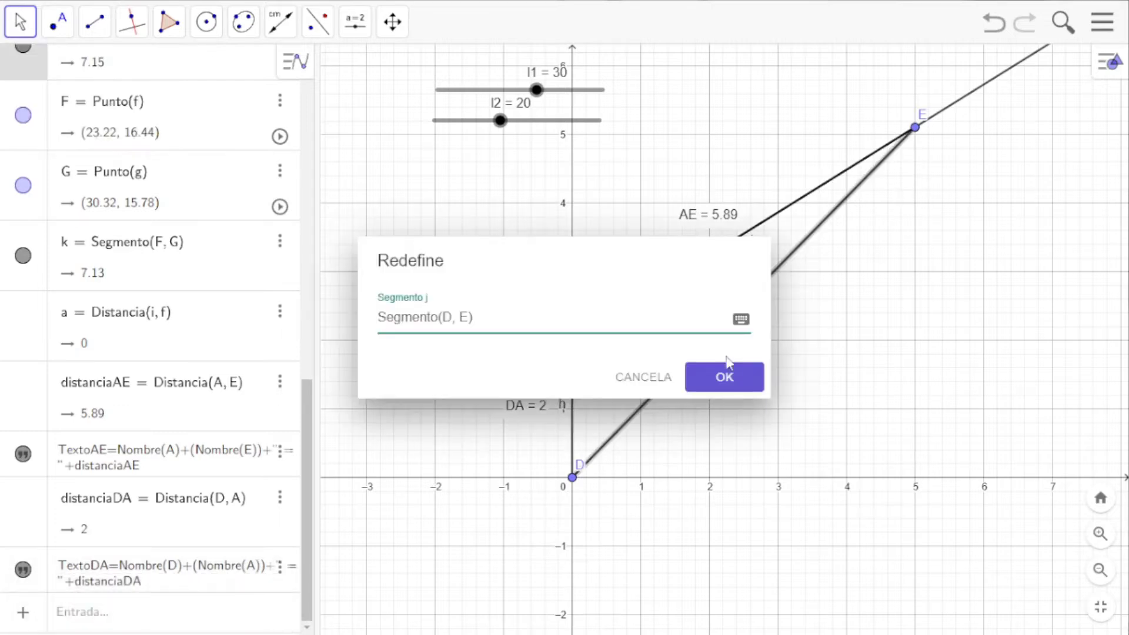
pyautogui.click(640, 379)
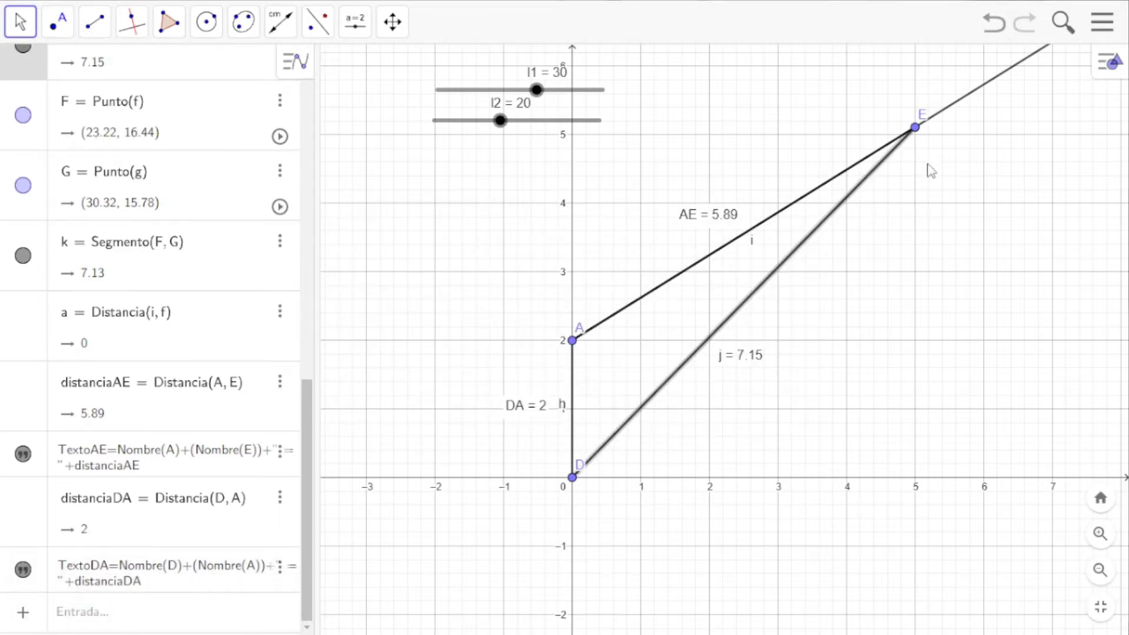
# Slide point E along segment AB to about (3.8, 4.4) and point D up the y-axis to (0, 1).
pyautogui.moveTo(917, 135); pyautogui.dragTo(856, 221)
pyautogui.moveTo(574, 486); pyautogui.dragTo(579, 415)
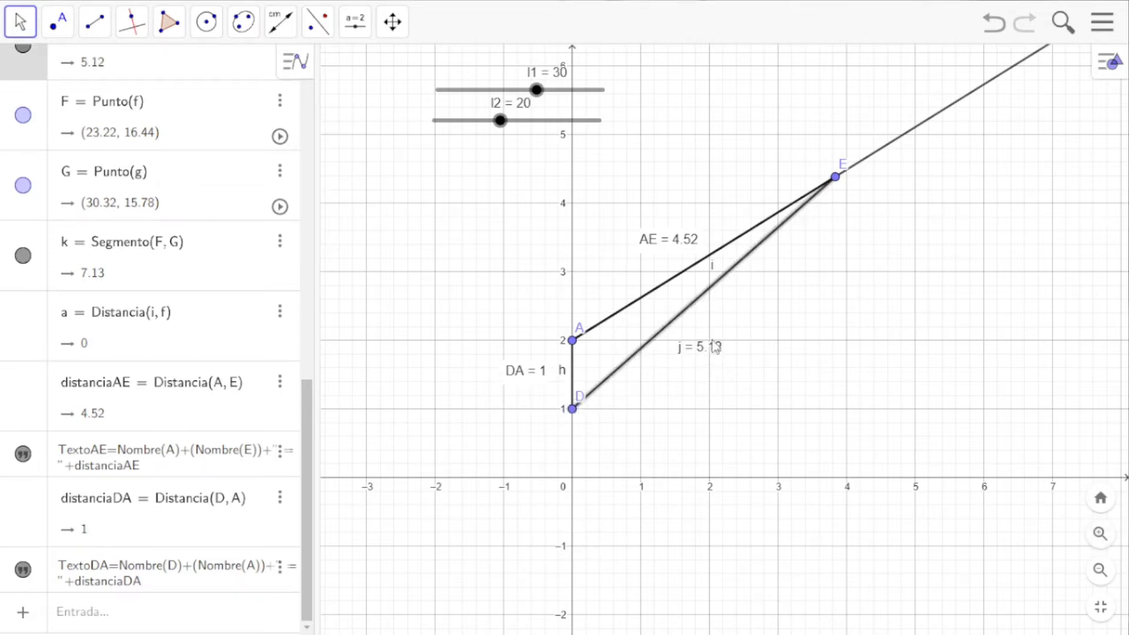
pyautogui.doubleClick(698, 315)
pyautogui.click(627, 381)
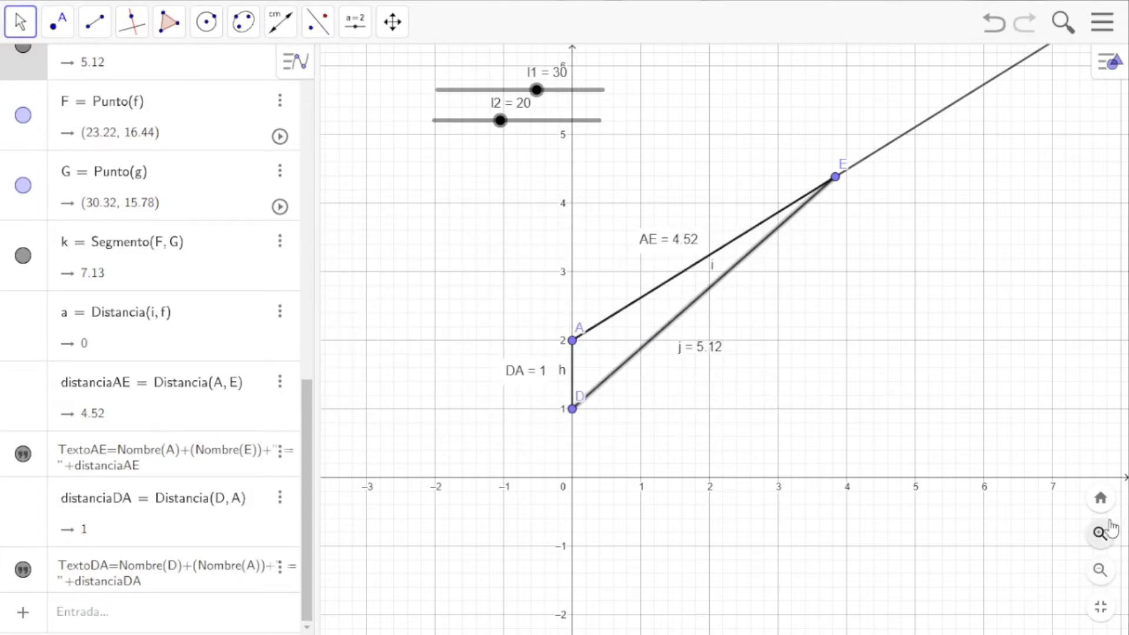
# Swing point B down around A to about (28.5, 11.2).
pyautogui.click(1100, 498)
pyautogui.scroll(-3, 742, 419)
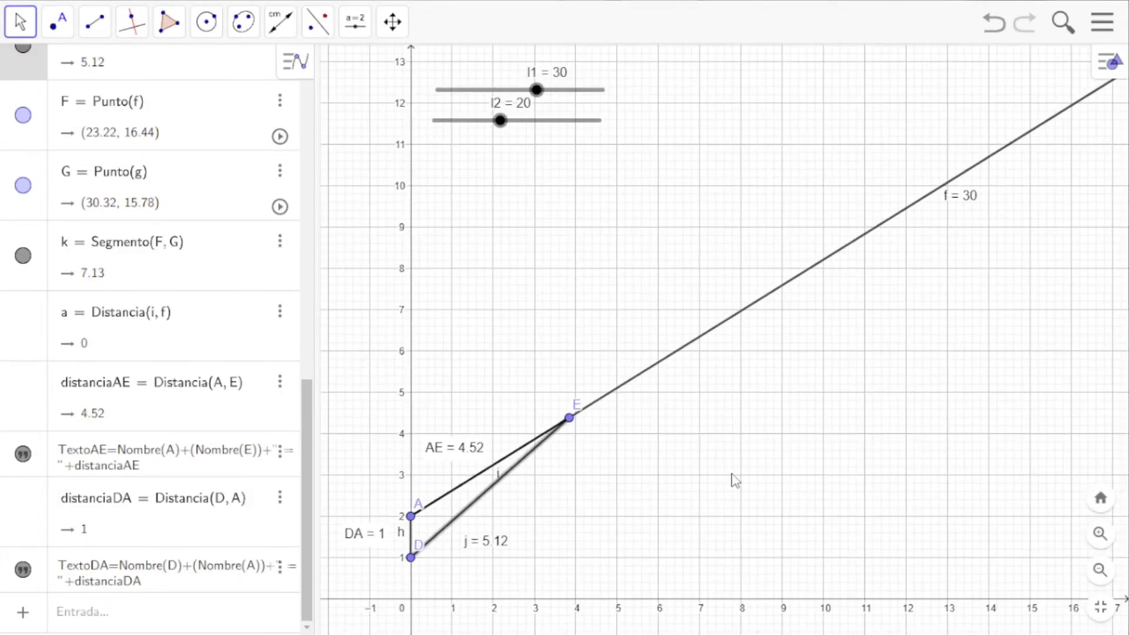
pyautogui.scroll(-4, 735, 476)
pyautogui.moveTo(663, 482); pyautogui.dragTo(648, 485)
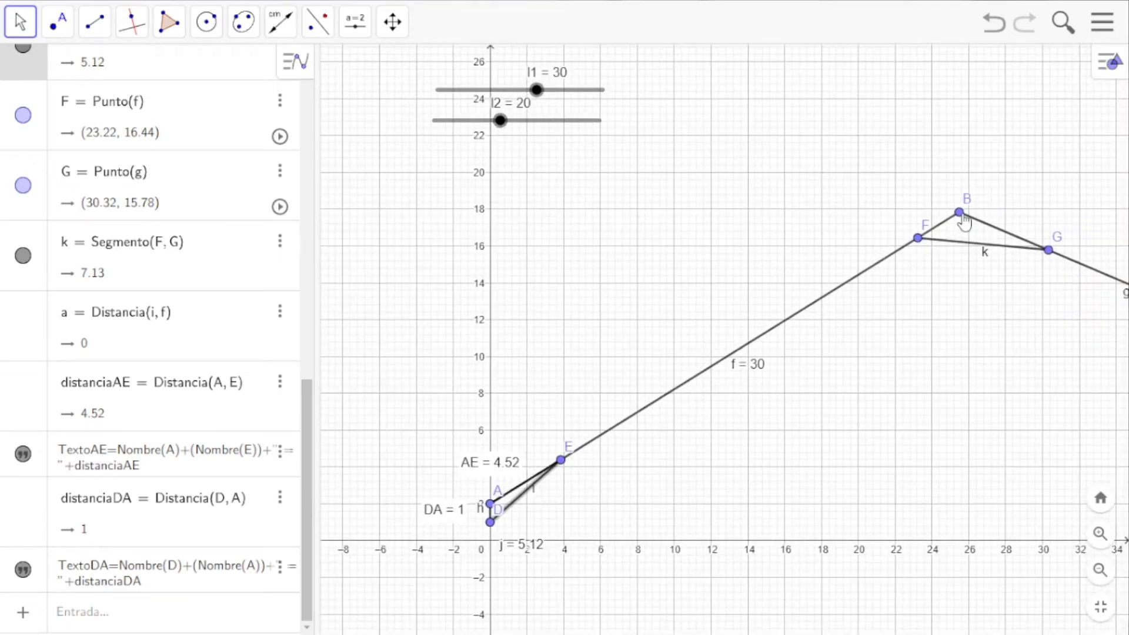
pyautogui.moveTo(962, 216); pyautogui.dragTo(1015, 334)
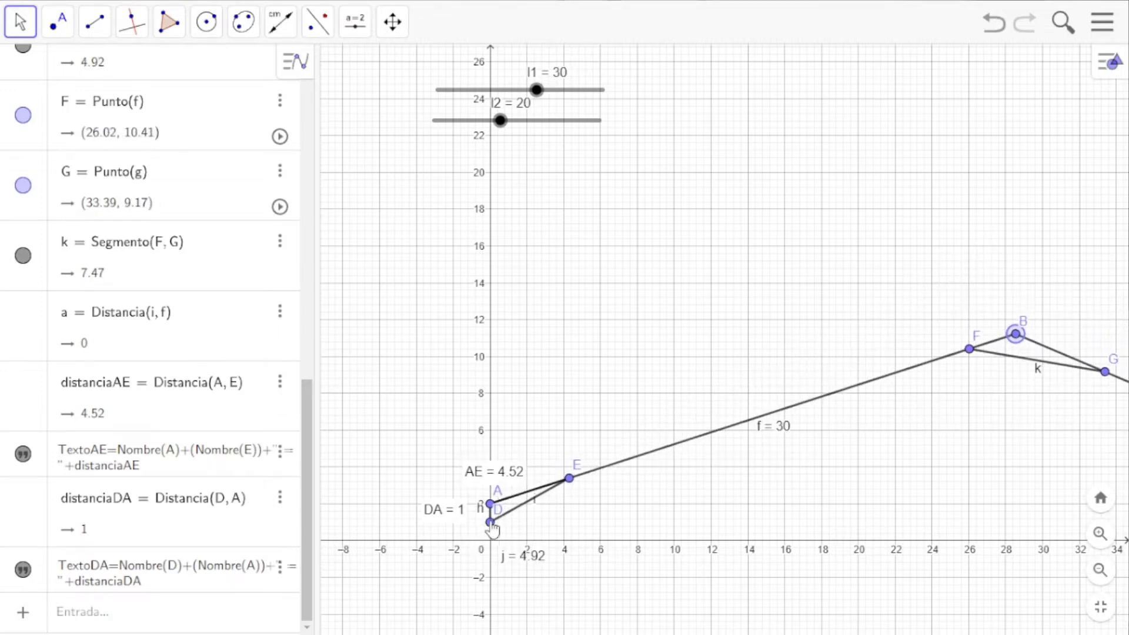
# Place D at the origin and slide E along AB so DA and AE both measure 2, lowering B to about (29.3, 8.4).
pyautogui.moveTo(493, 529); pyautogui.dragTo(497, 569)
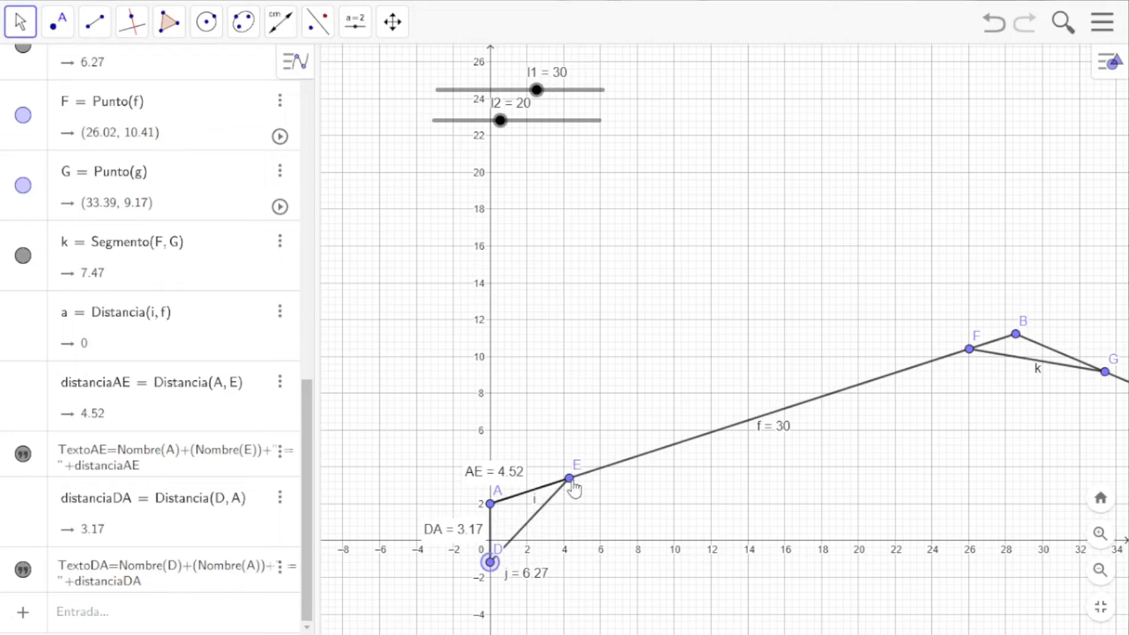
pyautogui.moveTo(1023, 347); pyautogui.dragTo(527, 501)
pyautogui.moveTo(1042, 447); pyautogui.dragTo(973, 386)
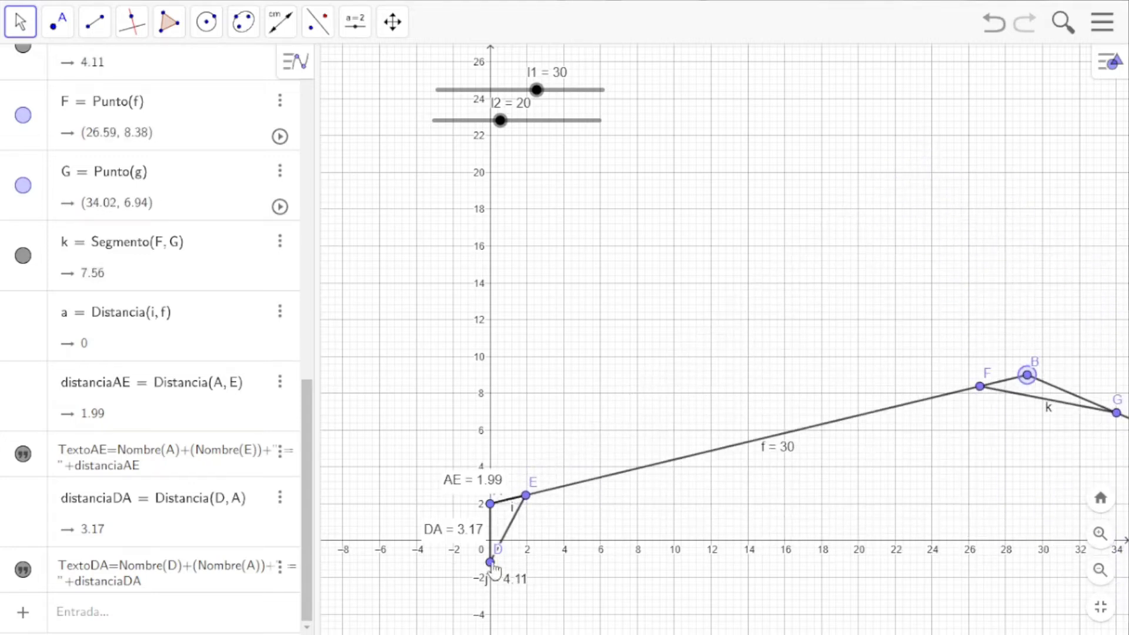
pyautogui.moveTo(492, 565); pyautogui.dragTo(493, 546)
pyautogui.moveTo(532, 500); pyautogui.dragTo(528, 499)
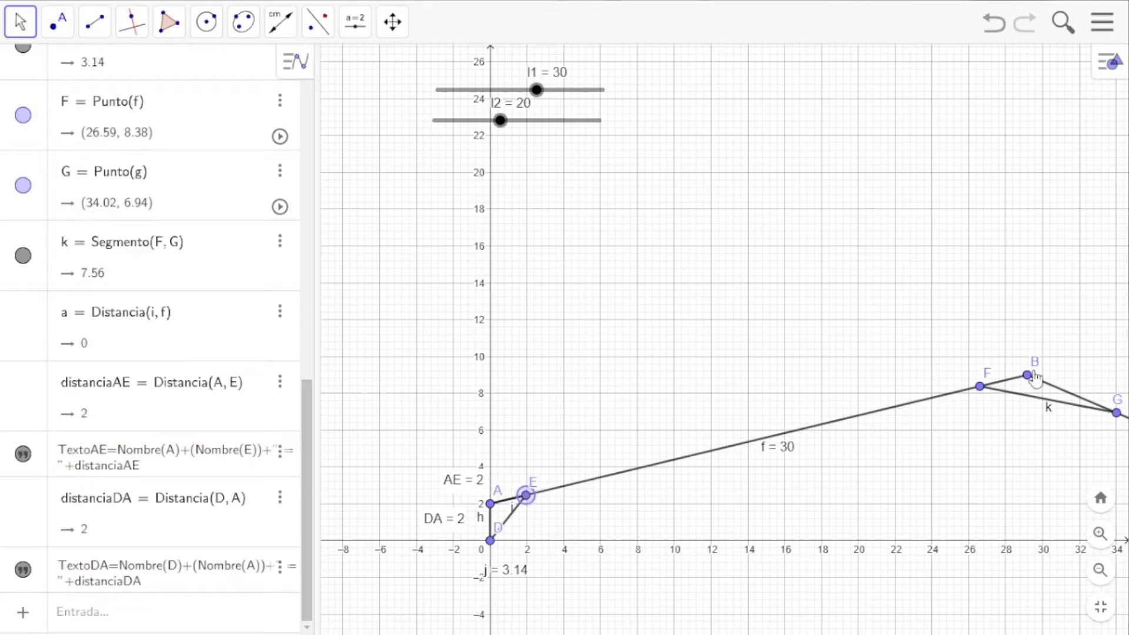
pyautogui.moveTo(1035, 378); pyautogui.dragTo(1000, 414)
# Add distance labels from B to G, from F to B and from F to G on the upper bracing triangle.
pyautogui.moveTo(1014, 480); pyautogui.dragTo(660, 497)
pyautogui.scroll(5, 670, 389)
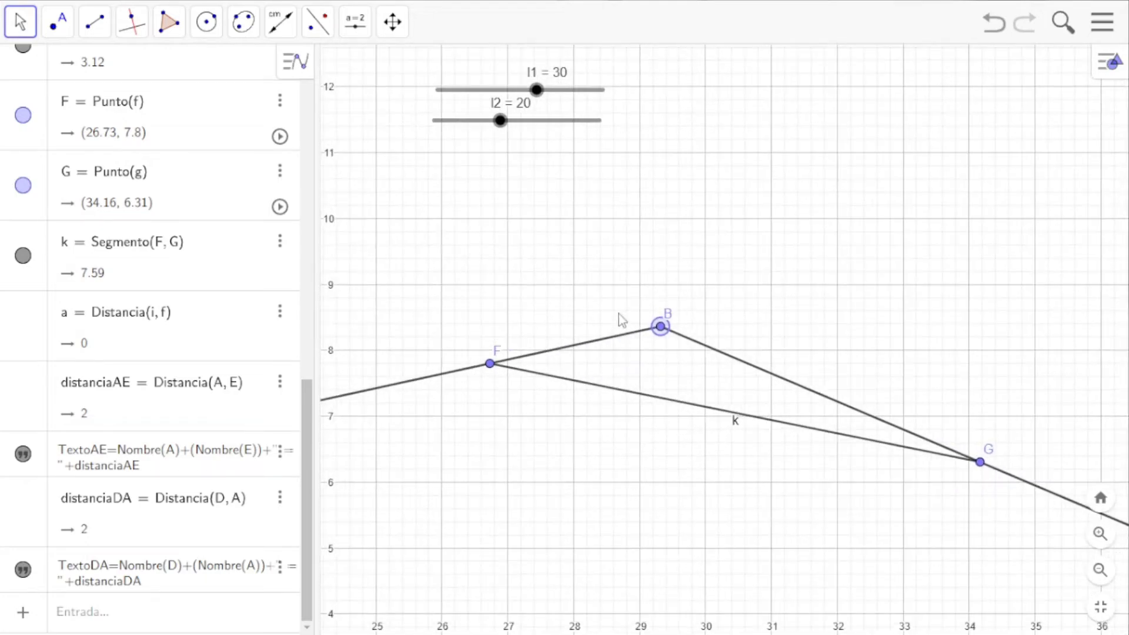
pyautogui.click(281, 24)
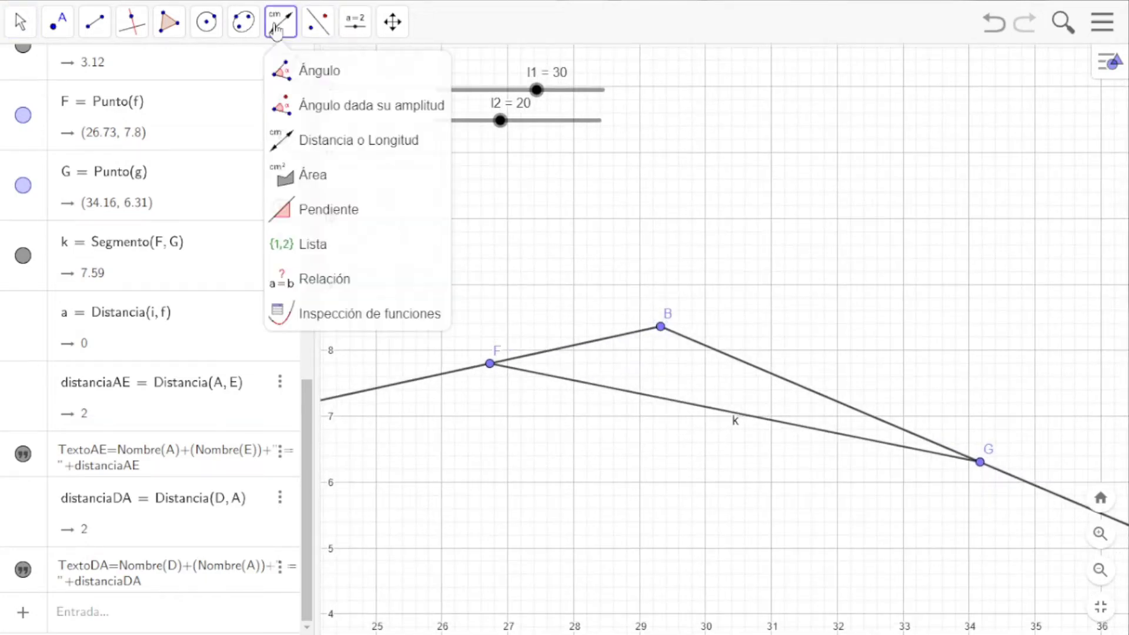
pyautogui.click(341, 140)
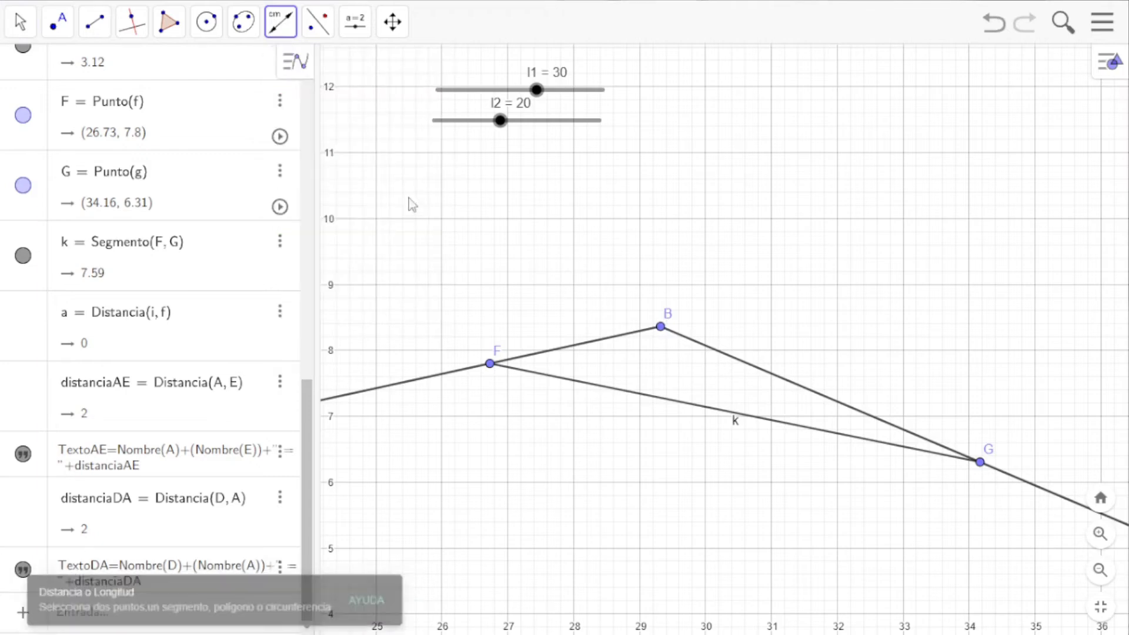
pyautogui.click(660, 327)
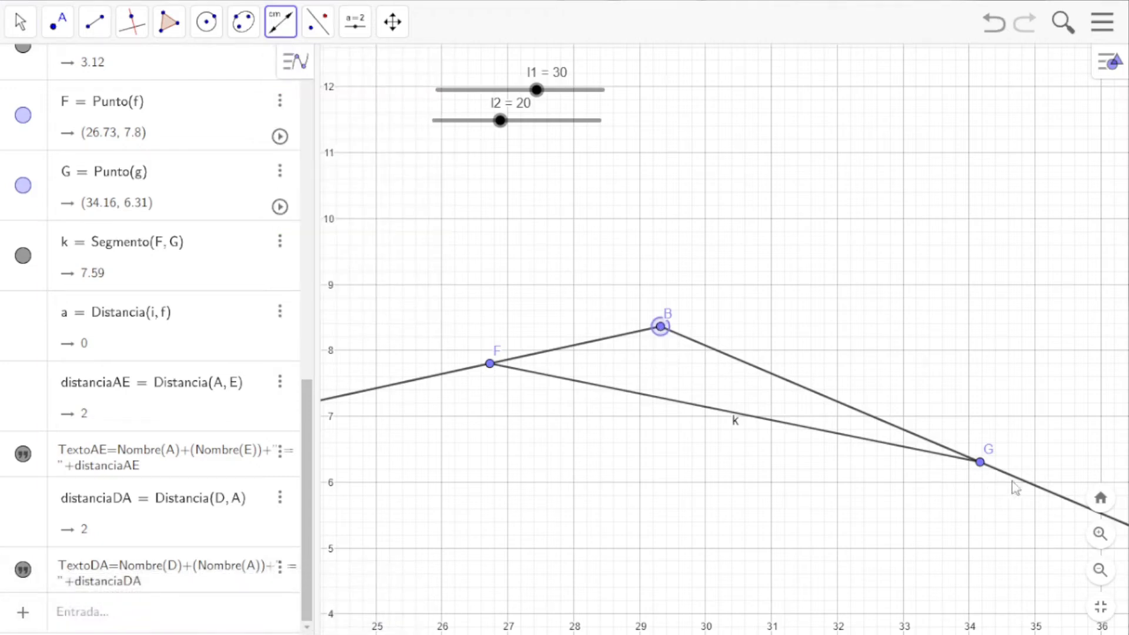
pyautogui.click(980, 463)
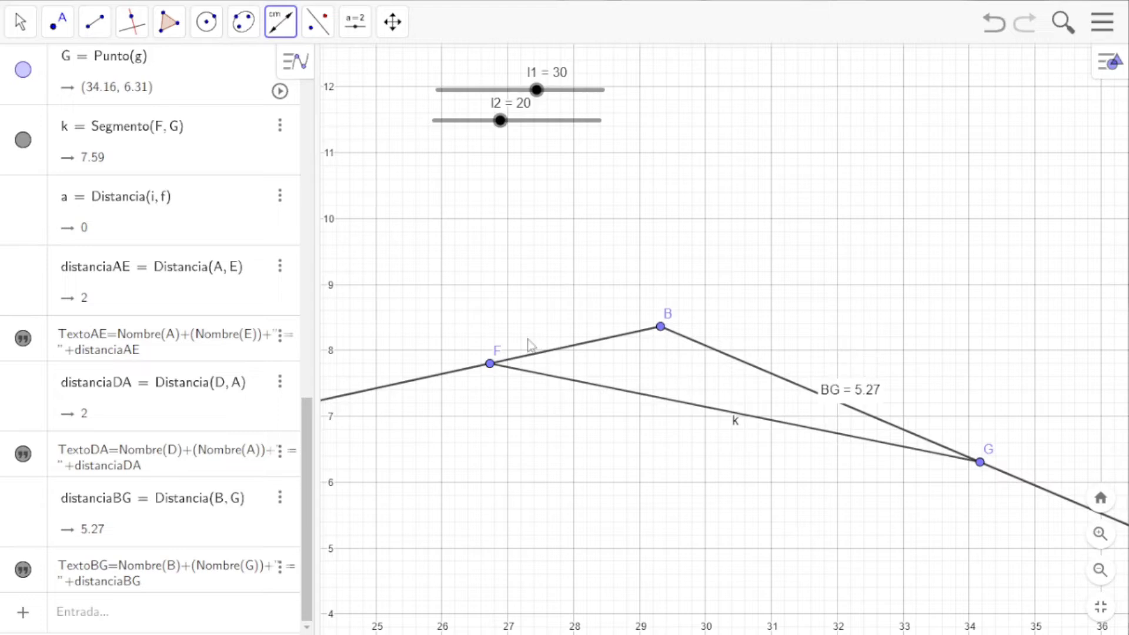
pyautogui.click(489, 364)
pyautogui.click(661, 328)
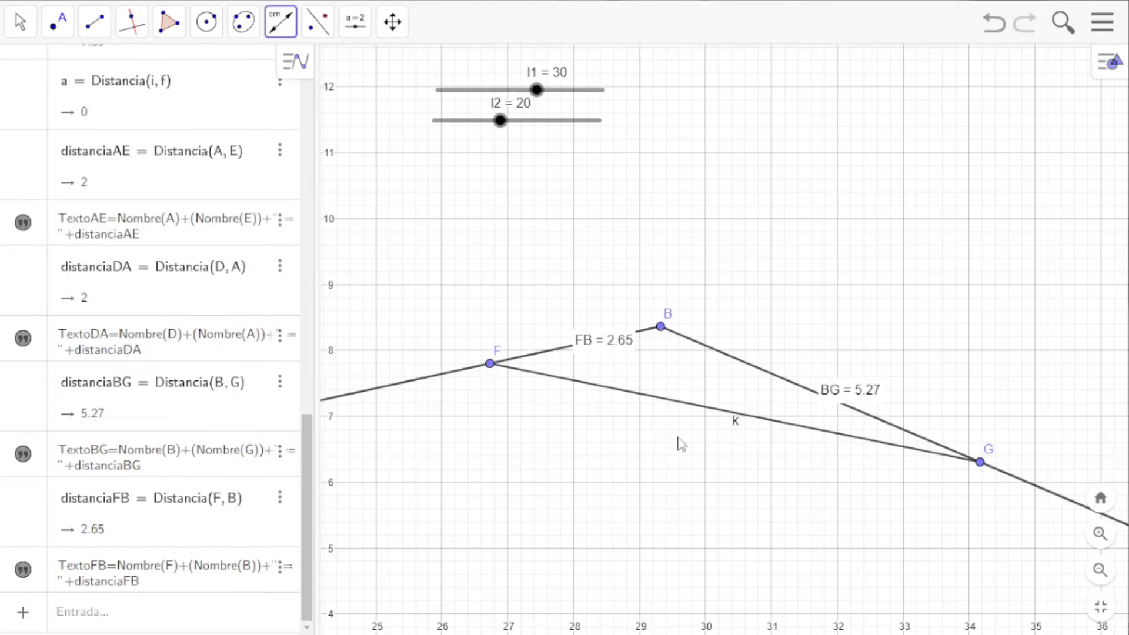
pyautogui.click(497, 370)
pyautogui.click(979, 463)
# Move the FG distance label below its segment and the FB and BG labels above theirs.
pyautogui.click(20, 22)
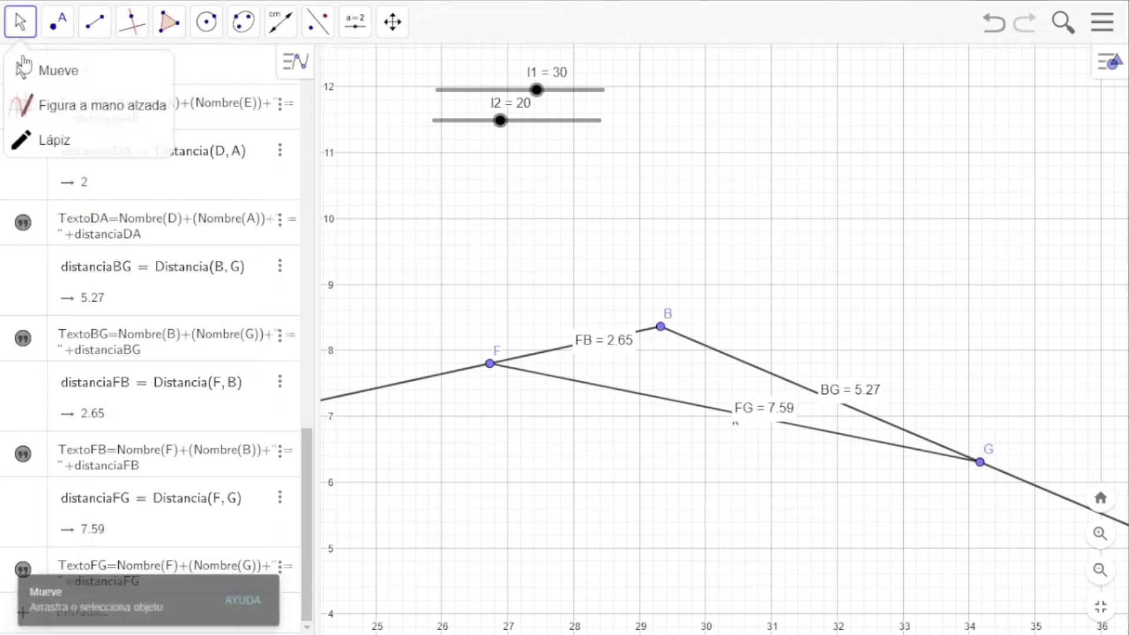
pyautogui.moveTo(762, 416); pyautogui.dragTo(690, 453)
pyautogui.moveTo(618, 352); pyautogui.dragTo(581, 319)
pyautogui.click(864, 401)
pyautogui.moveTo(864, 402); pyautogui.dragTo(880, 375)
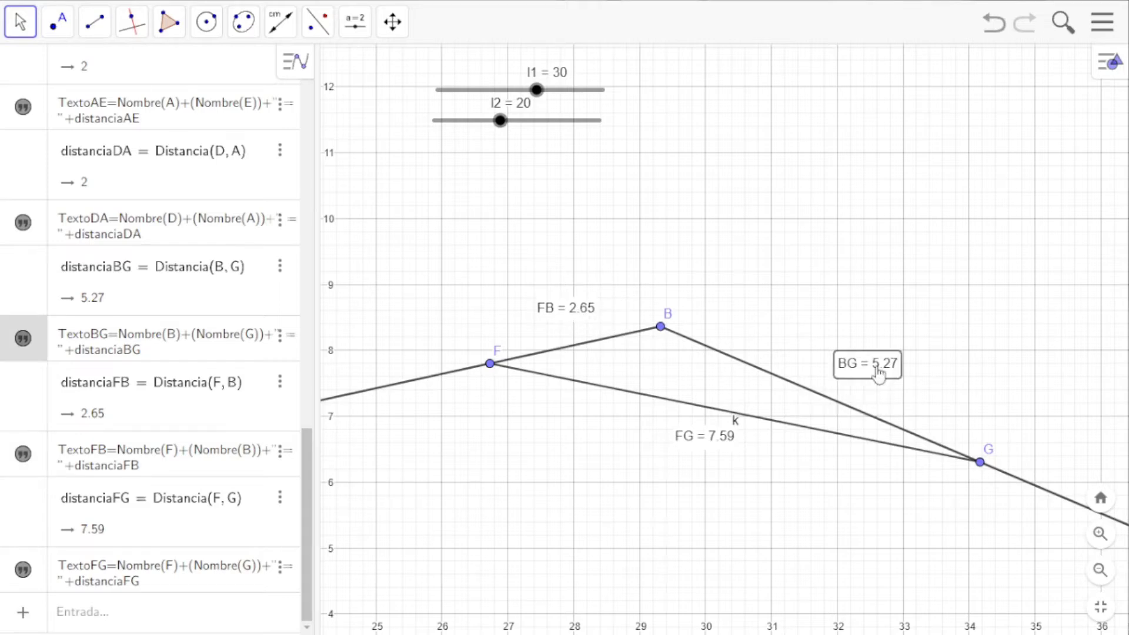
# Delete the FG distance text label below the upper triangle.
pyautogui.click(711, 445)
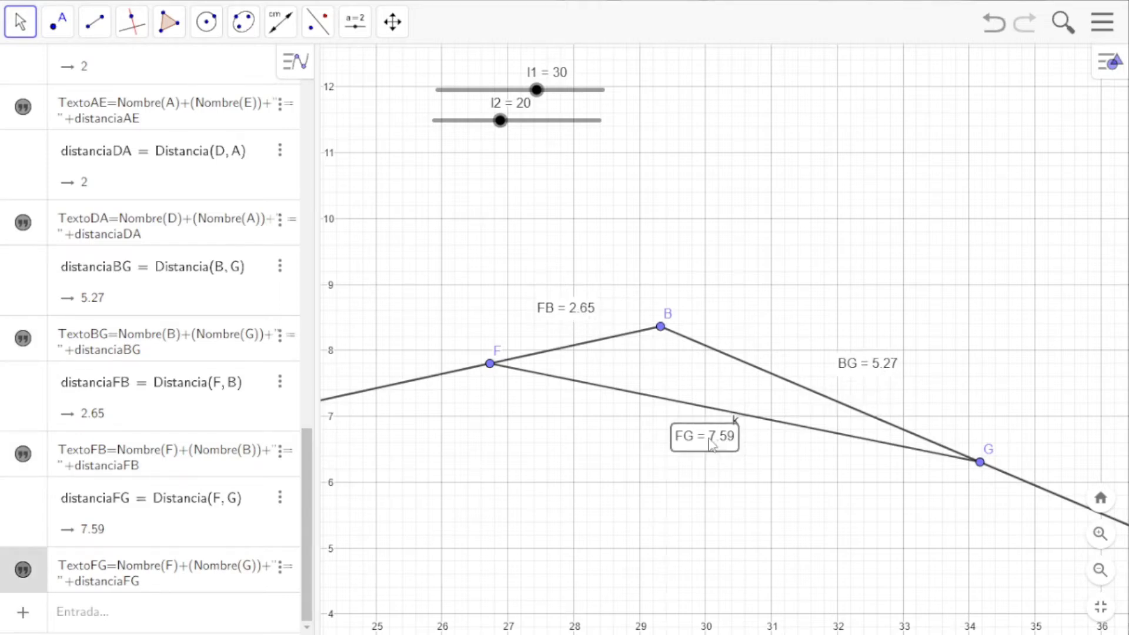
pyautogui.rightClick(710, 445)
pyautogui.click(790, 577)
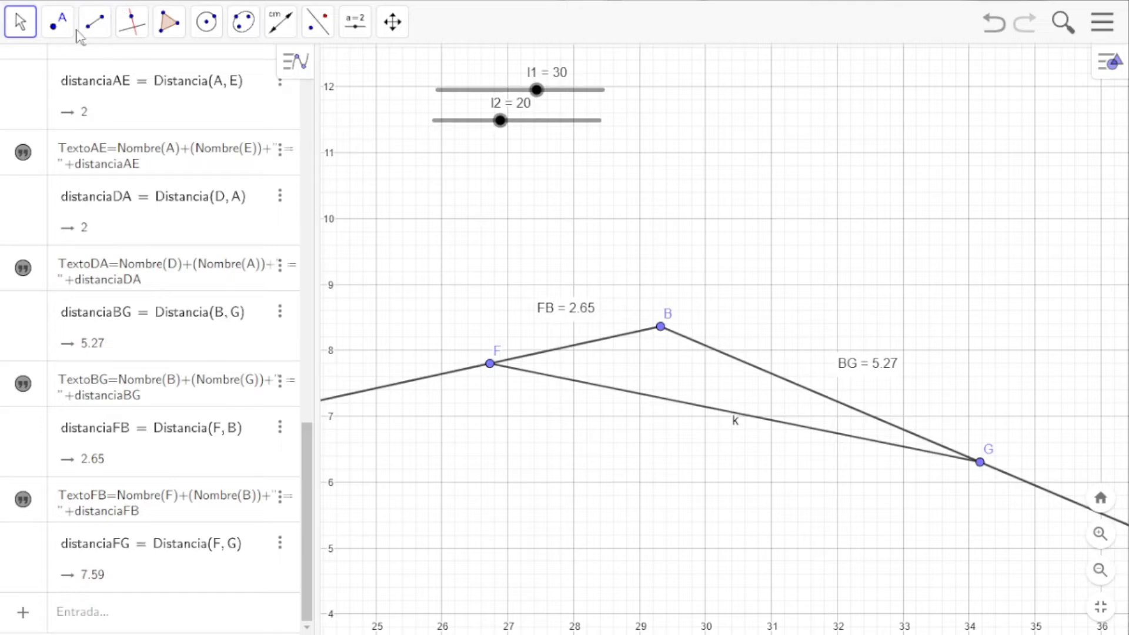
# Show the length of segment FG with the distance tool and move its label below the segment.
pyautogui.click(280, 22)
pyautogui.click(317, 139)
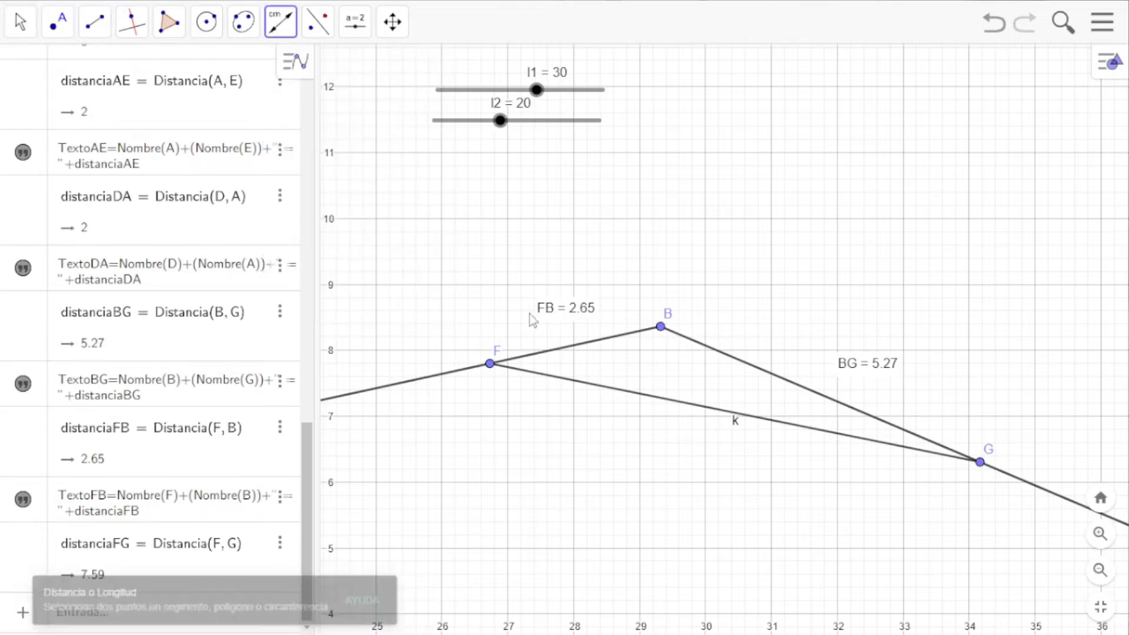
pyautogui.click(636, 394)
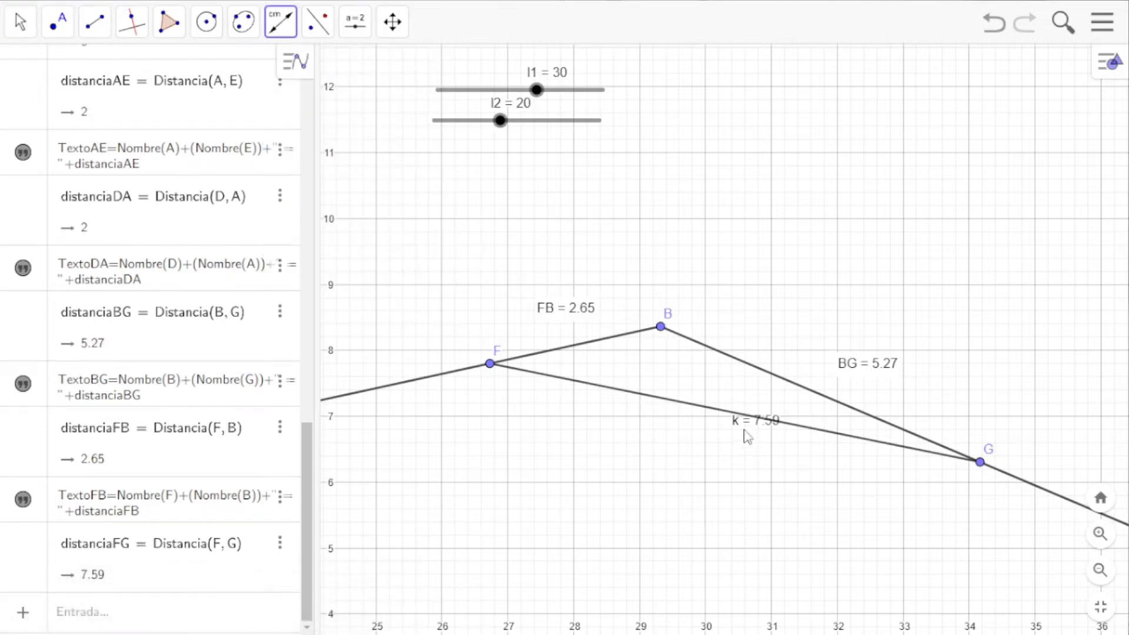
pyautogui.click(20, 21)
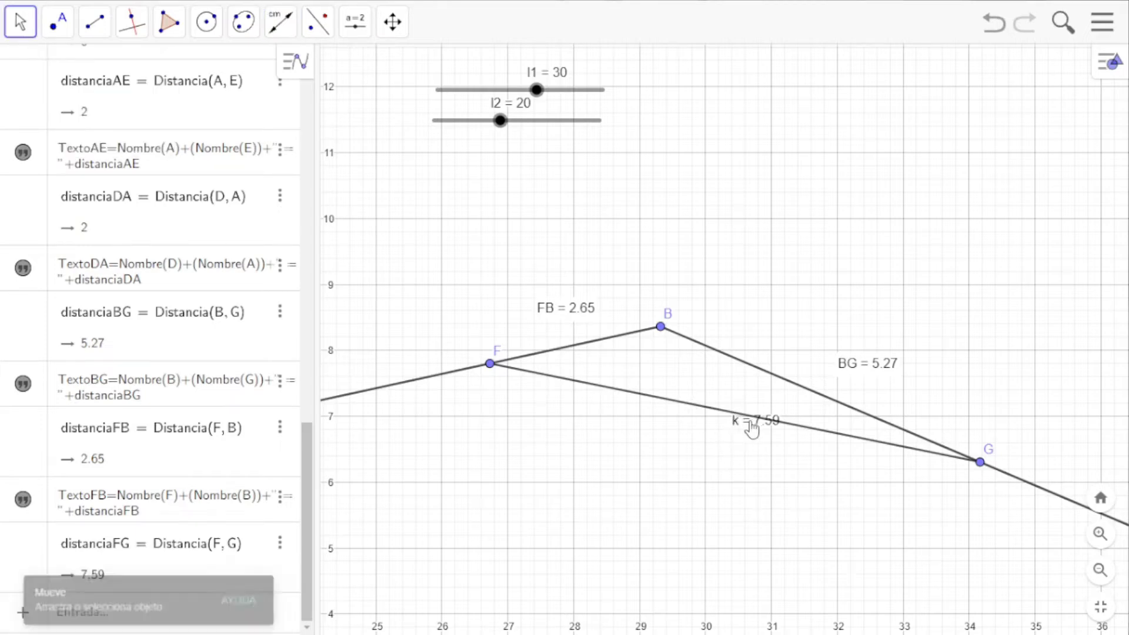
pyautogui.moveTo(734, 420); pyautogui.dragTo(691, 438)
# Raise point B to about (22.1, 22.3) around A and swing point C slightly upward around B.
pyautogui.scroll(-15, 685, 429)
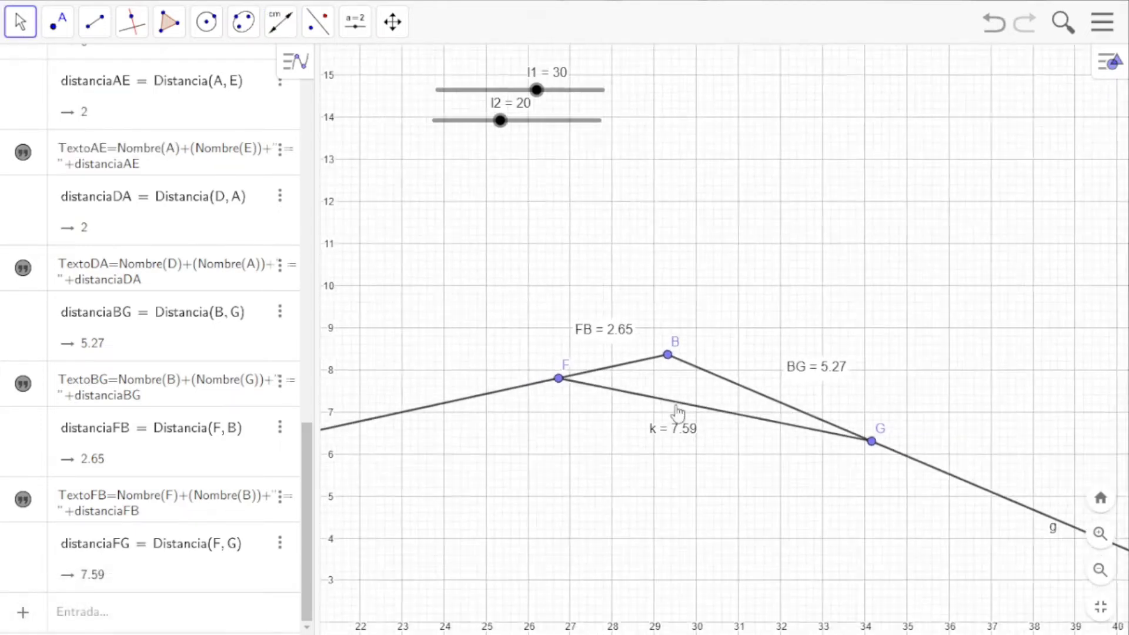
pyautogui.moveTo(512, 412); pyautogui.dragTo(585, 360)
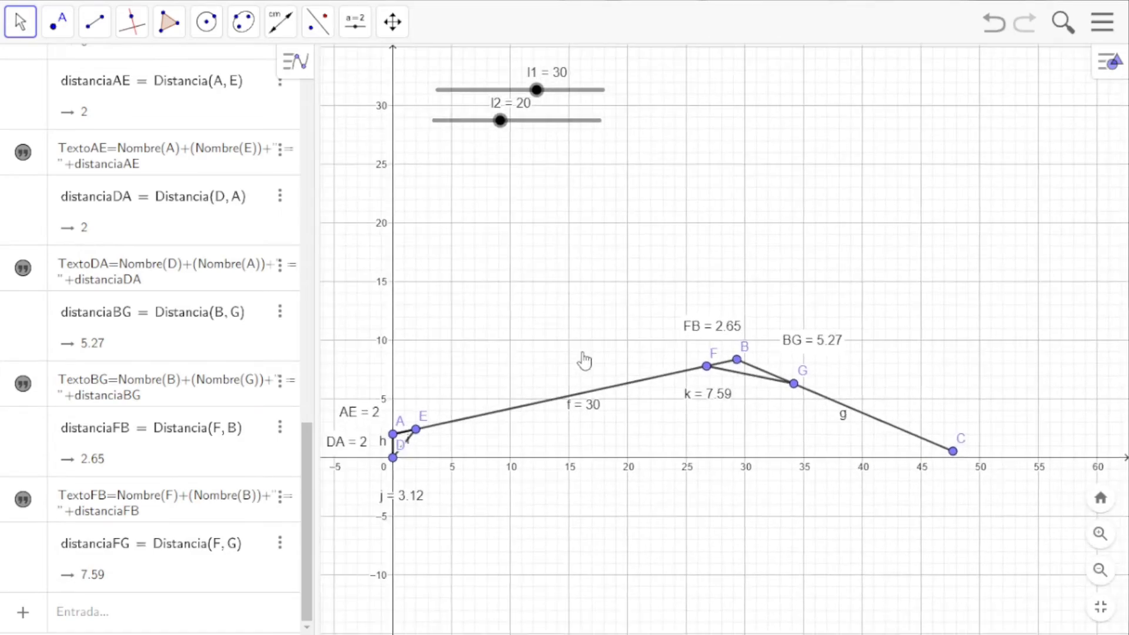
pyautogui.moveTo(956, 452)
pyautogui.mouseDown()
pyautogui.moveTo(969, 387)
pyautogui.moveTo(947, 467)
pyautogui.mouseUp()
pyautogui.moveTo(741, 369); pyautogui.dragTo(601, 257)
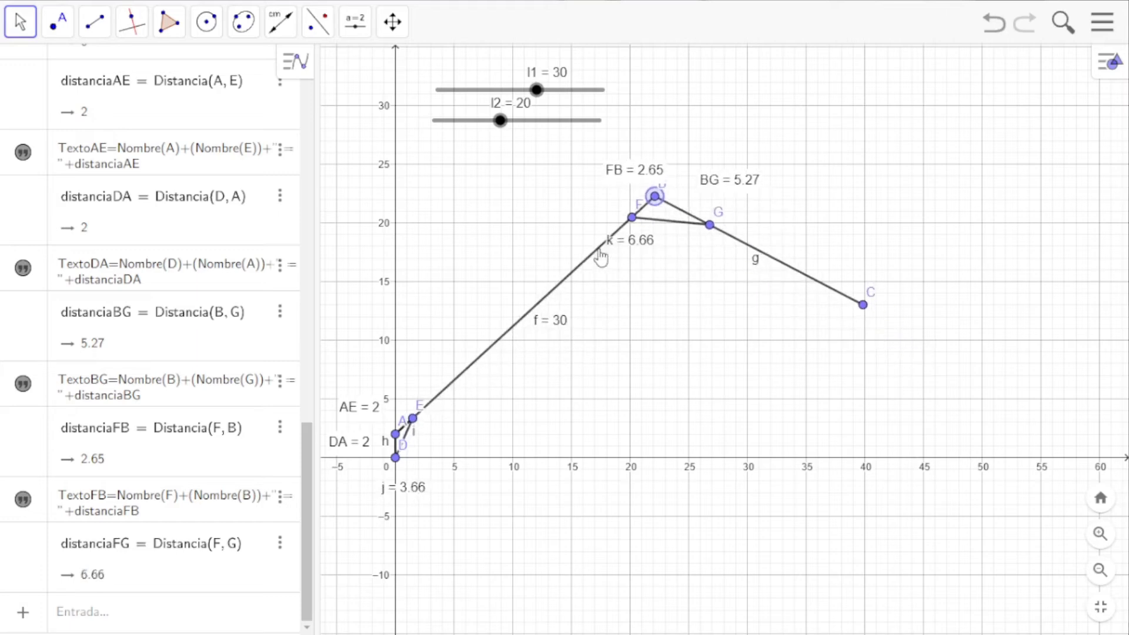
pyautogui.click(862, 306)
pyautogui.moveTo(863, 309); pyautogui.dragTo(836, 272)
# Test the length of BC by raising slider l2, lowering it to 15.8 and returning it to 20.
pyautogui.moveTo(501, 121); pyautogui.dragTo(549, 120)
pyautogui.moveTo(1044, 348)
pyautogui.mouseDown()
pyautogui.moveTo(960, 393)
pyautogui.moveTo(1056, 312)
pyautogui.moveTo(1088, 257)
pyautogui.moveTo(1041, 331)
pyautogui.mouseUp()
pyautogui.moveTo(550, 121); pyautogui.dragTo(486, 121)
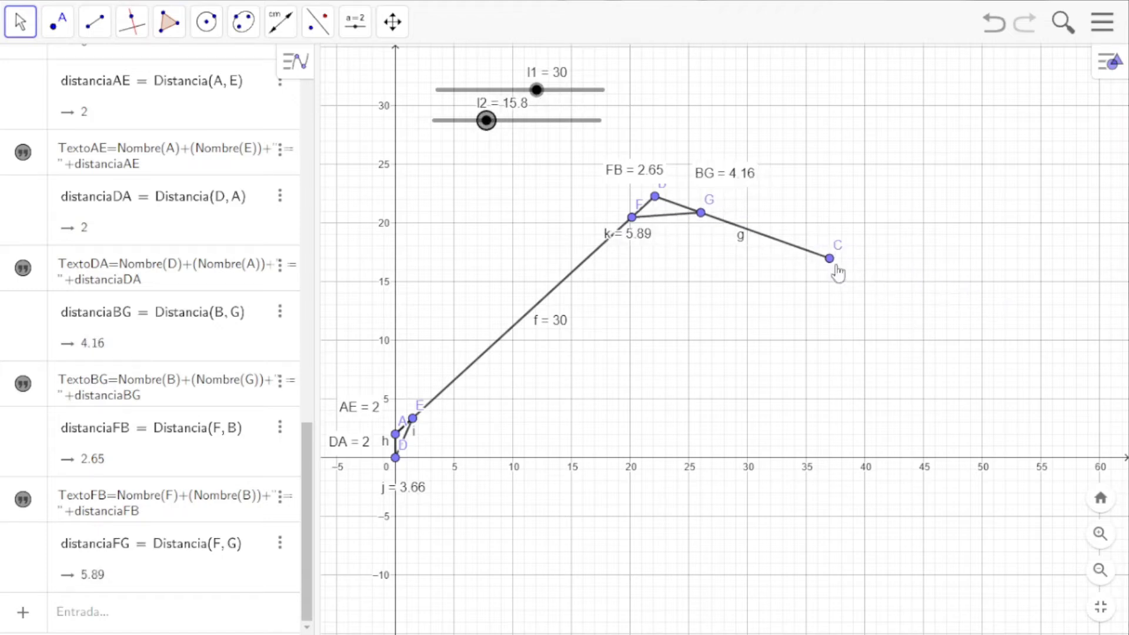
pyautogui.moveTo(838, 274)
pyautogui.mouseDown()
pyautogui.moveTo(850, 239)
pyautogui.moveTo(826, 272)
pyautogui.mouseUp()
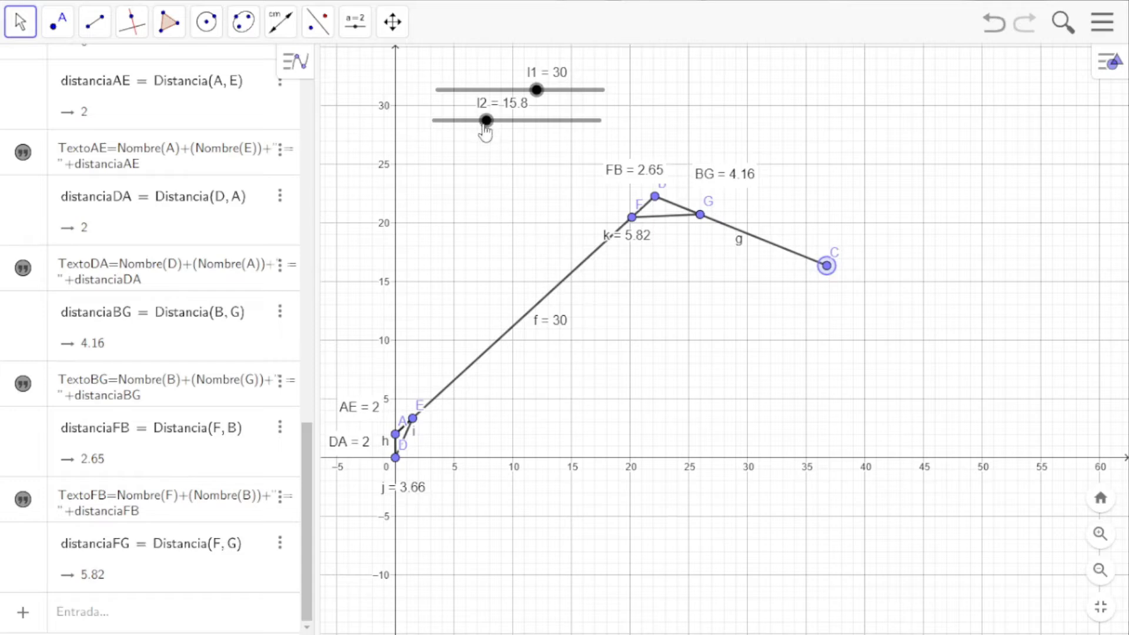
pyautogui.moveTo(486, 125); pyautogui.dragTo(501, 124)
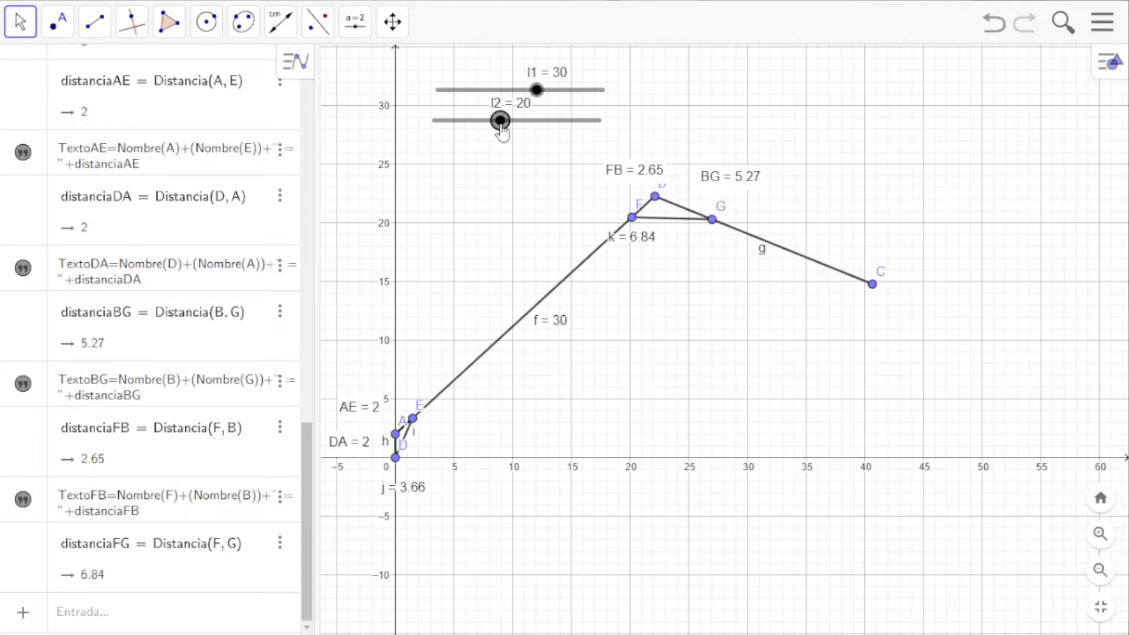
# Swing point C around B to about (41.7, 18.5) and move the length label of segment FG closer to G.
pyautogui.click(721, 366)
pyautogui.moveTo(872, 288); pyautogui.dragTo(876, 329)
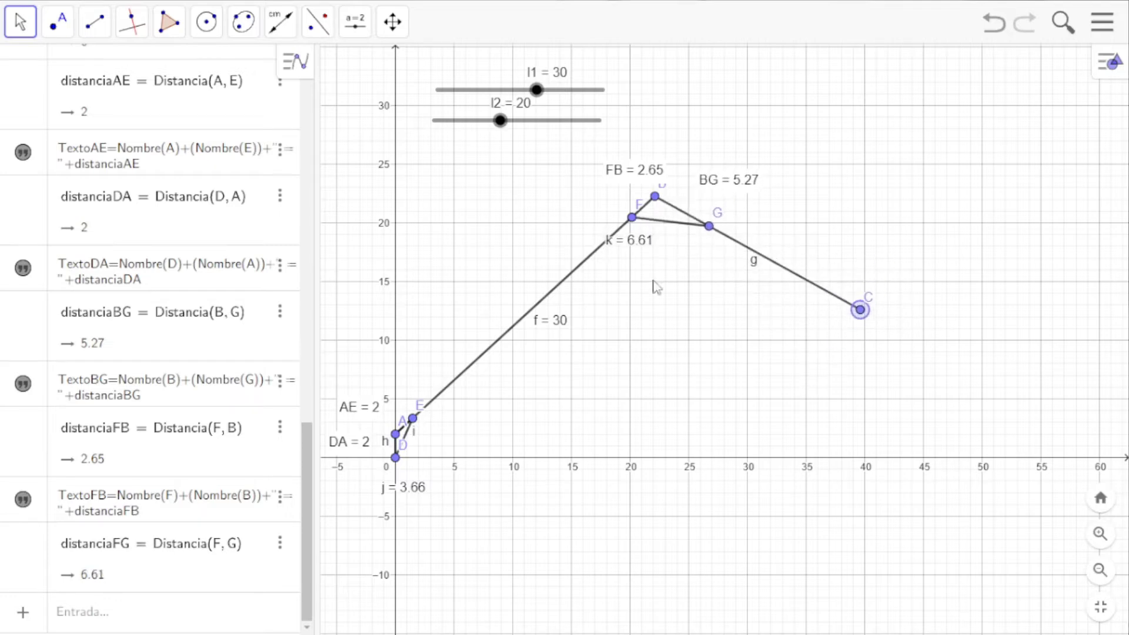
pyautogui.scroll(5, 665, 288)
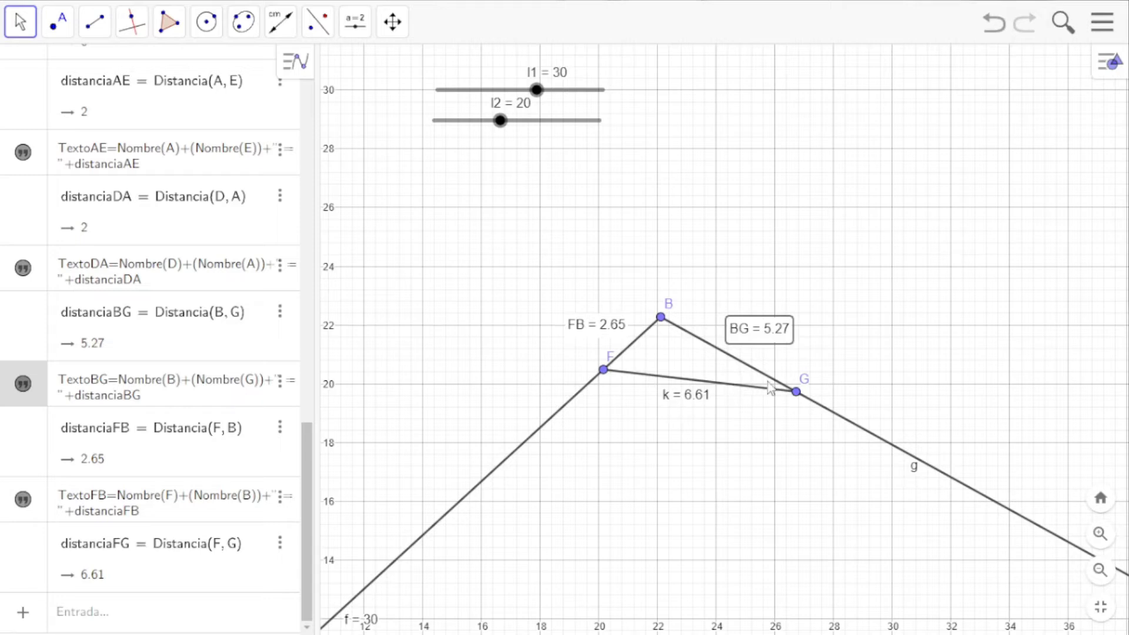
pyautogui.click(890, 451)
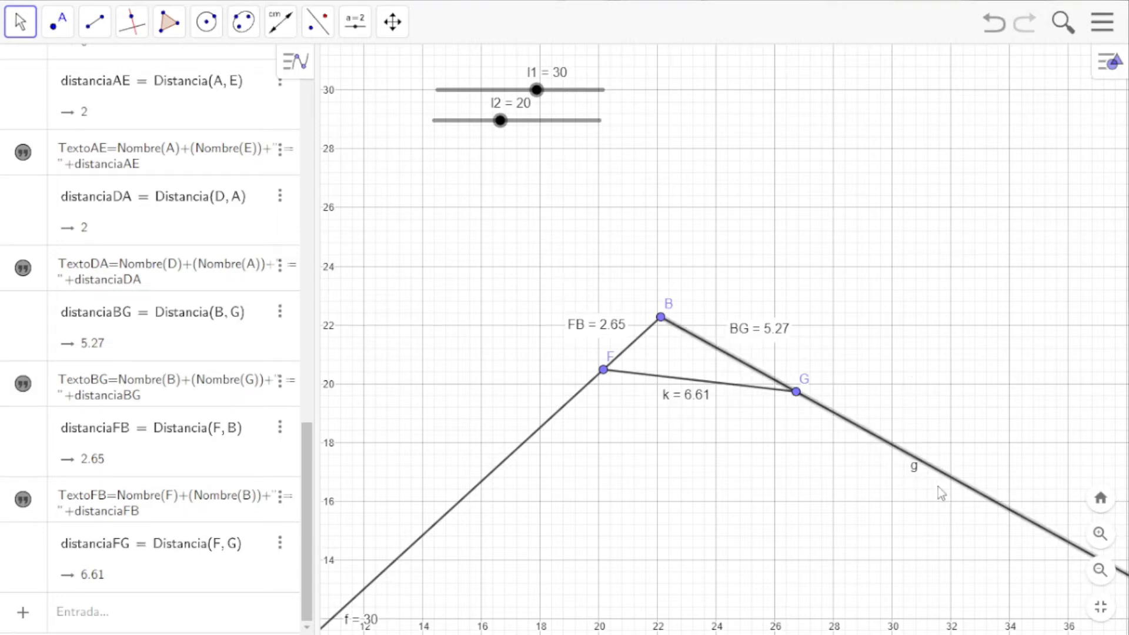
pyautogui.moveTo(902, 545); pyautogui.dragTo(741, 484)
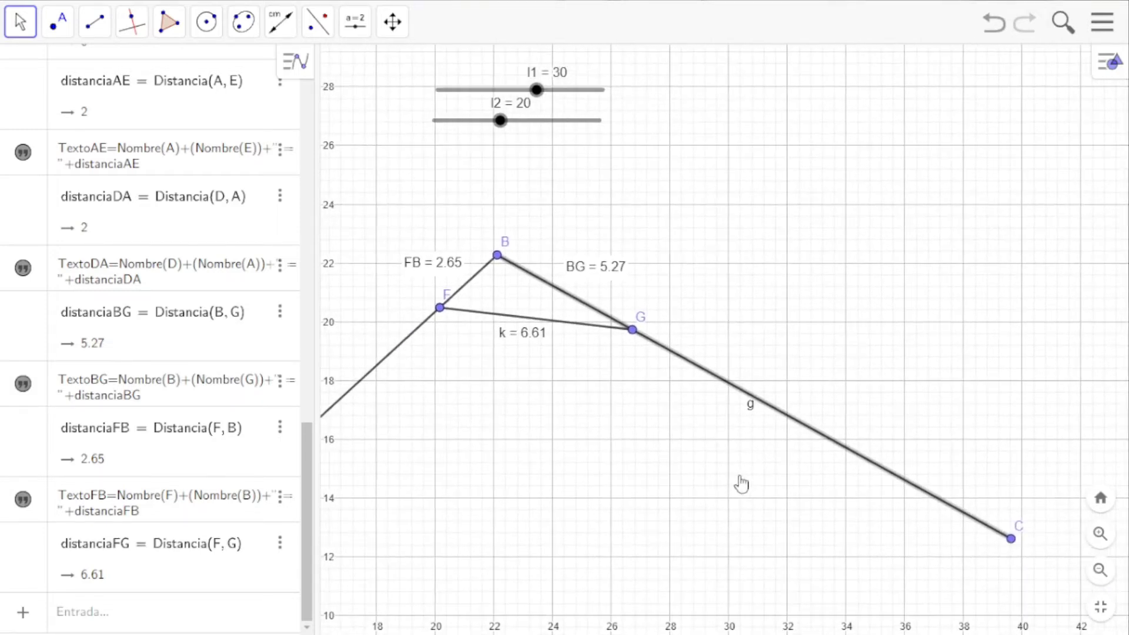
pyautogui.moveTo(1011, 538); pyautogui.dragTo(1080, 372)
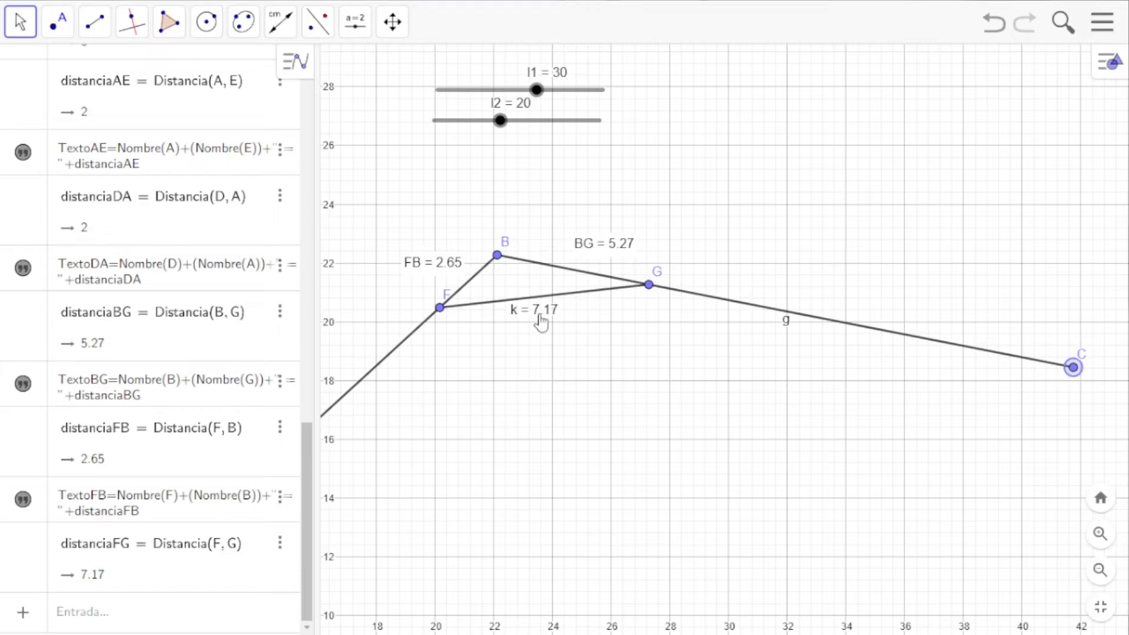
pyautogui.moveTo(541, 322); pyautogui.dragTo(629, 315)
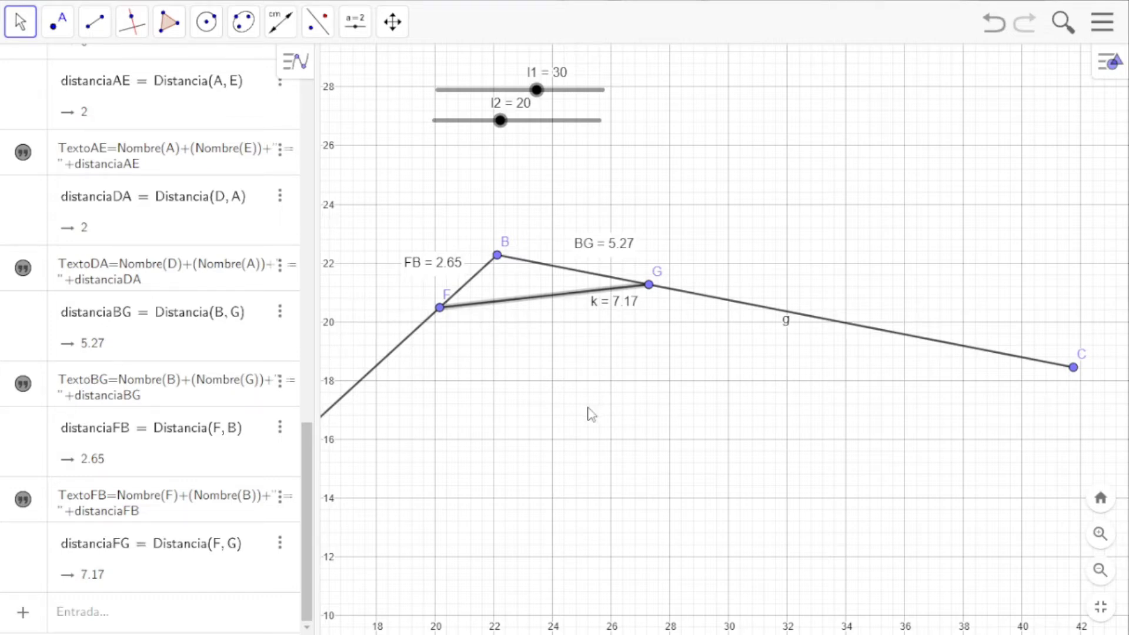
pyautogui.click(134, 28)
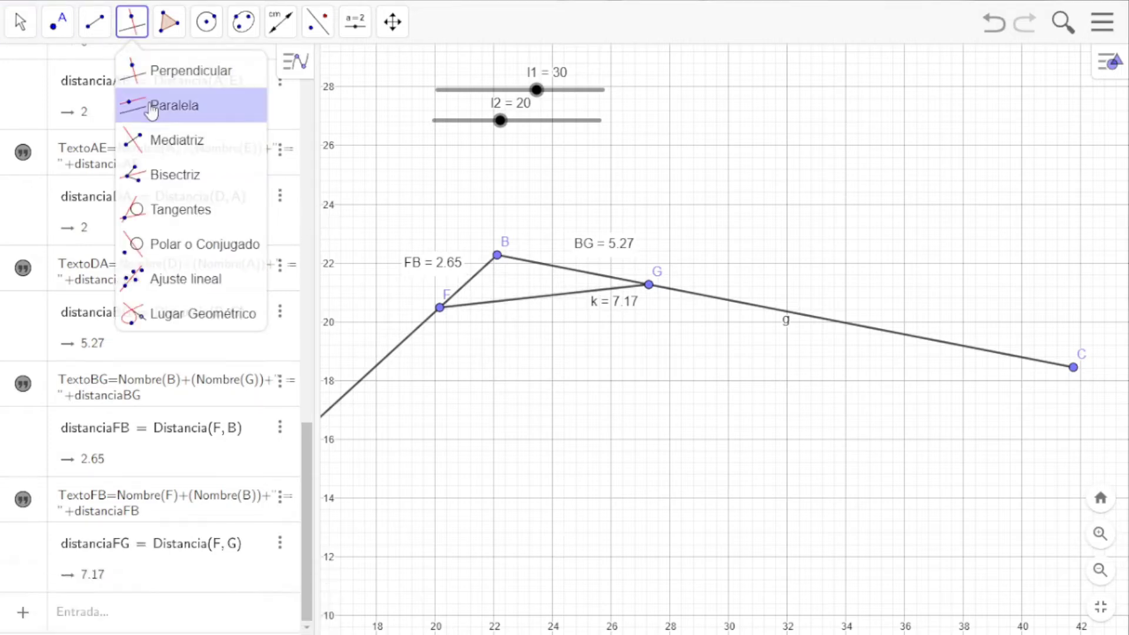
pyautogui.scroll(-3, 516, 412)
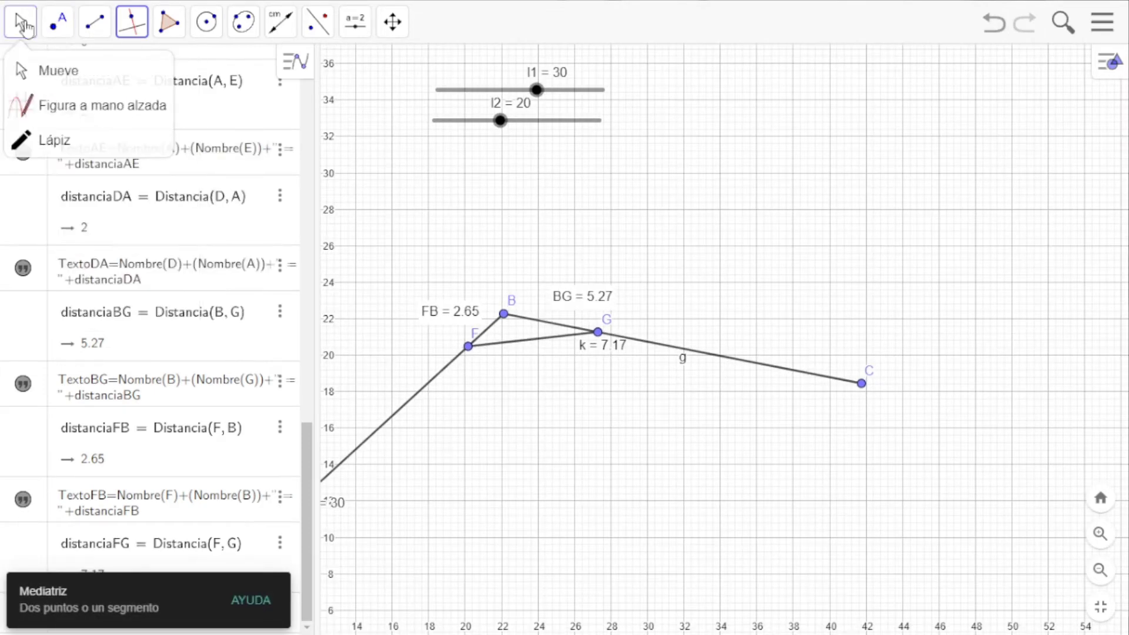
pyautogui.click(23, 26)
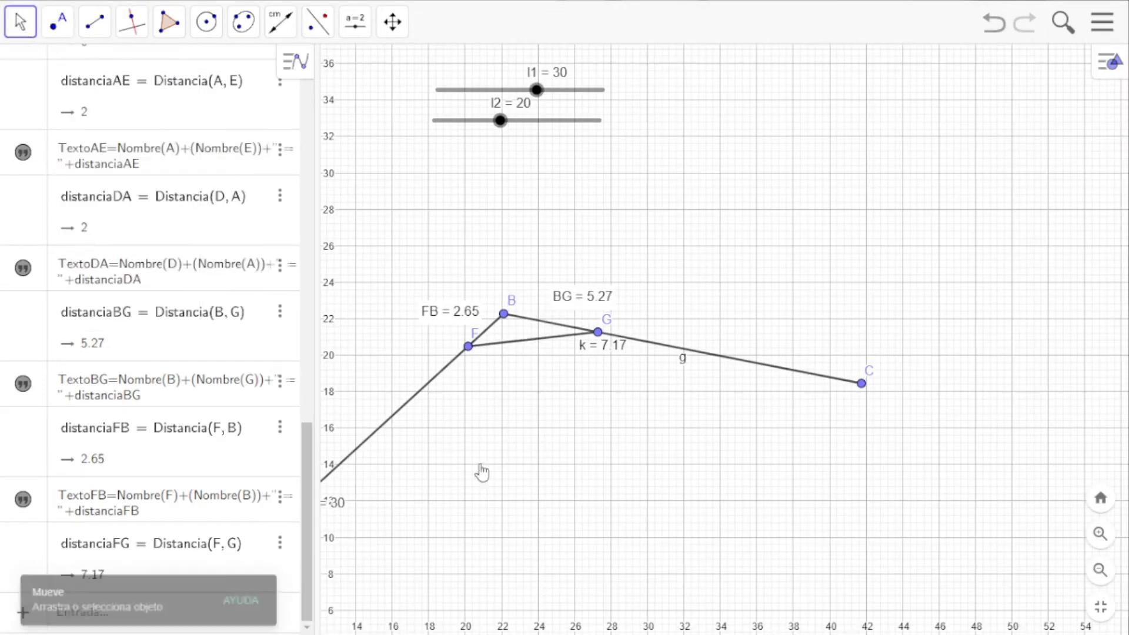
pyautogui.moveTo(481, 472); pyautogui.dragTo(764, 335)
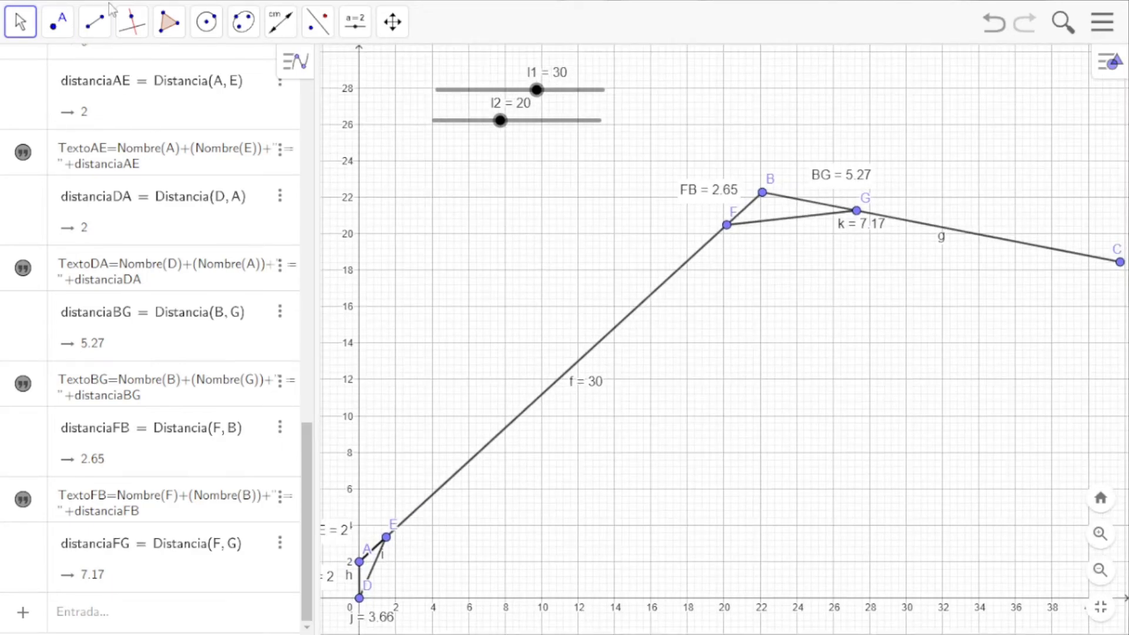
# Draw a line through point F parallel to the x-axis.
pyautogui.click(138, 30)
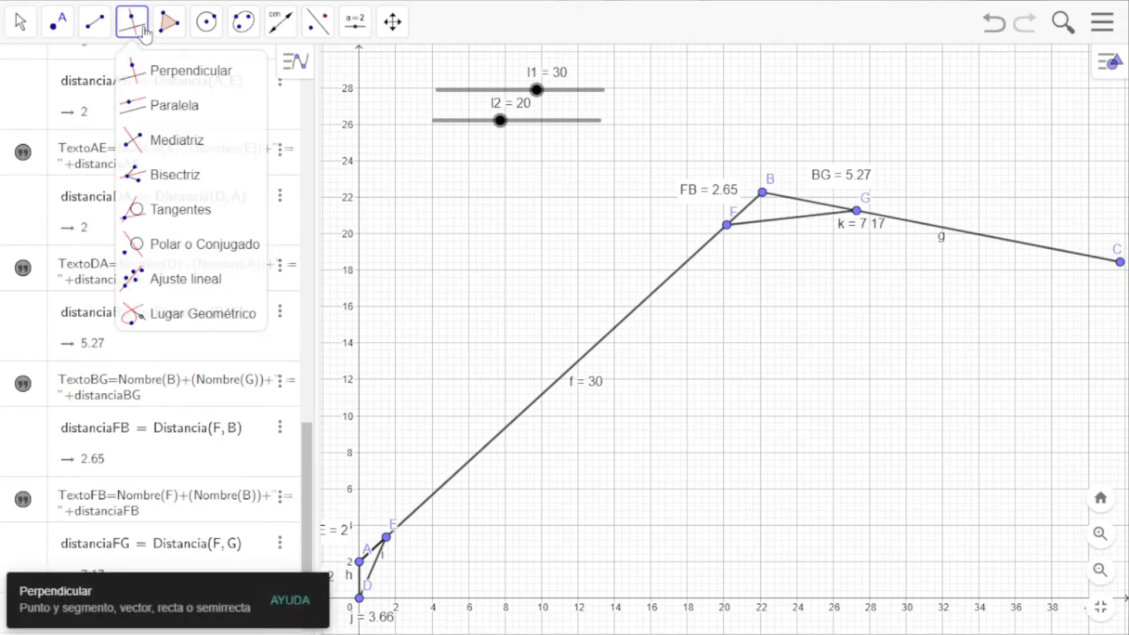
pyautogui.click(202, 112)
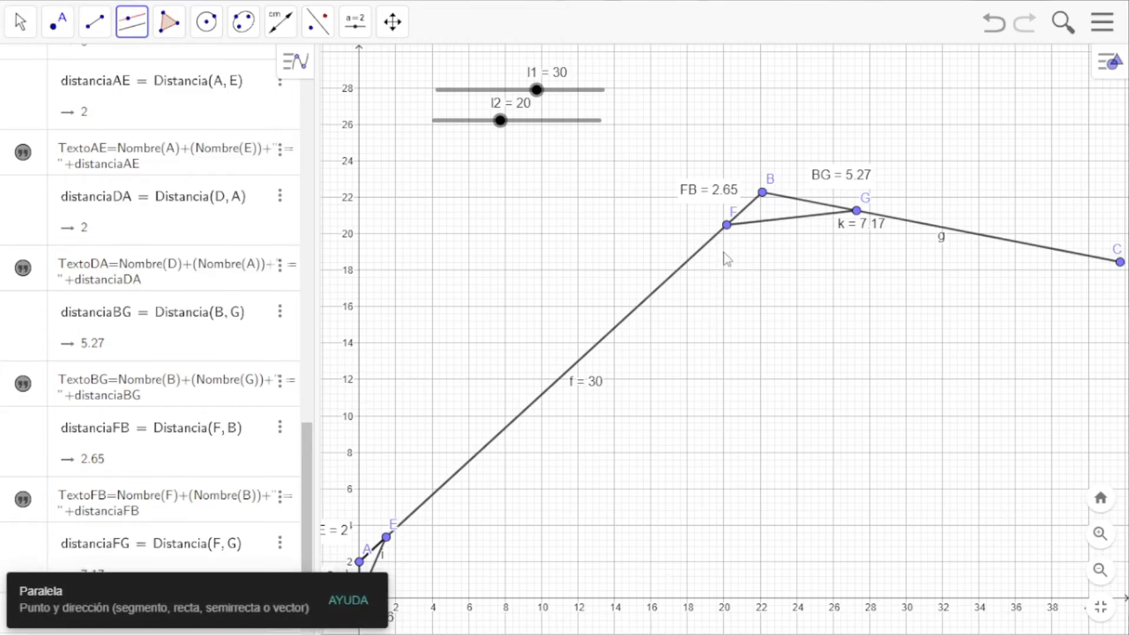
pyautogui.click(728, 226)
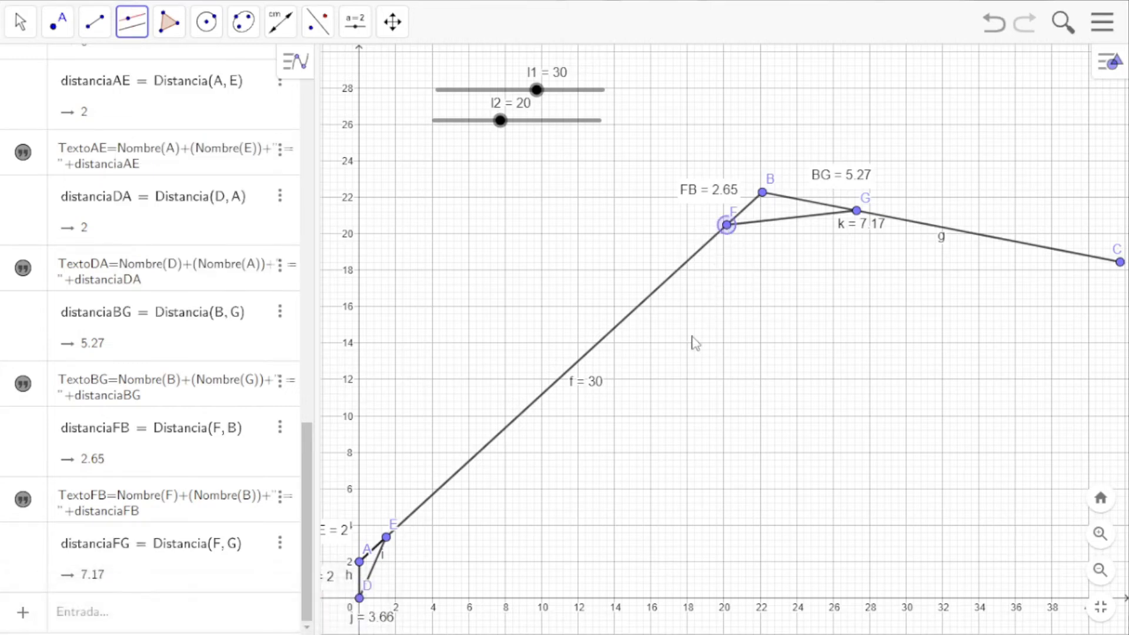
pyautogui.click(704, 600)
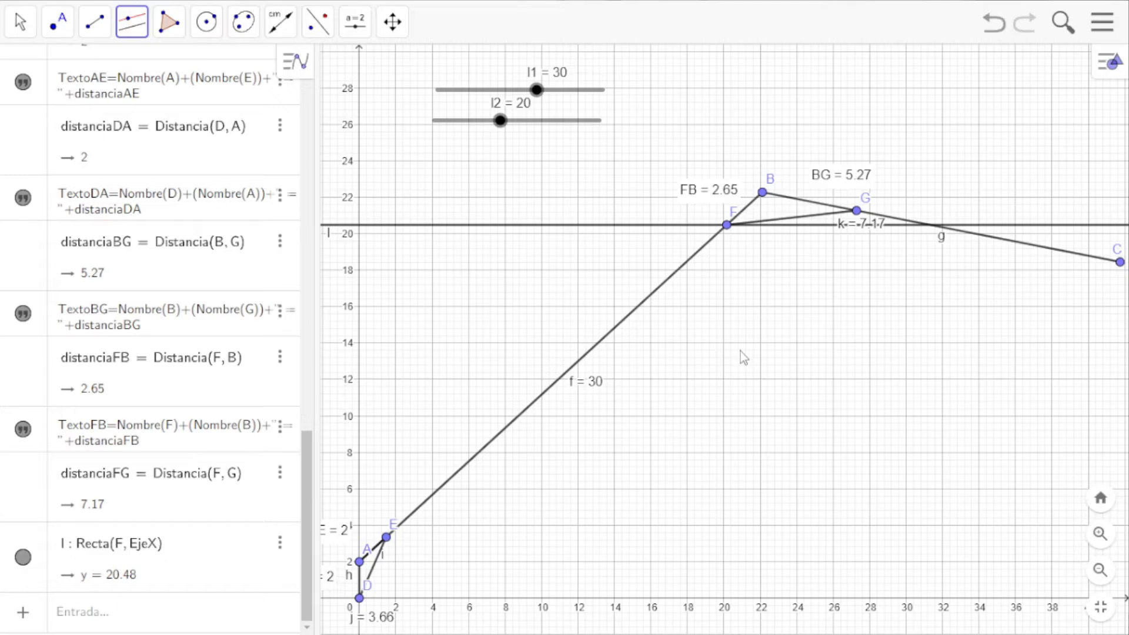
pyautogui.scroll(10, 762, 238)
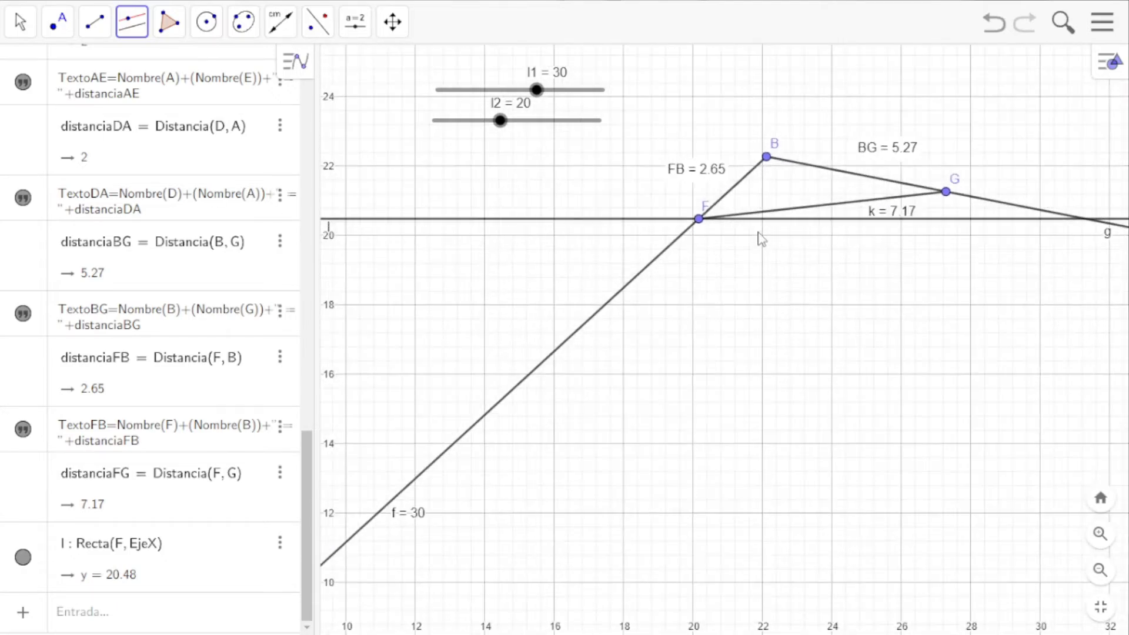
pyautogui.click(20, 22)
pyautogui.click(27, 68)
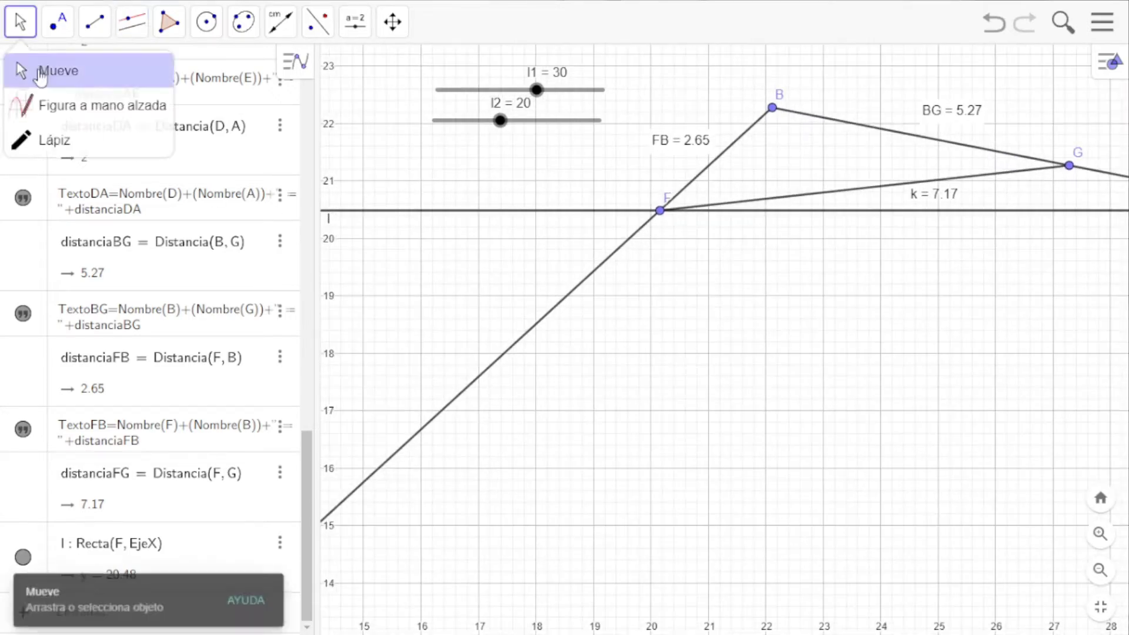
pyautogui.moveTo(801, 269); pyautogui.dragTo(657, 473)
pyautogui.scroll(5, 658, 378)
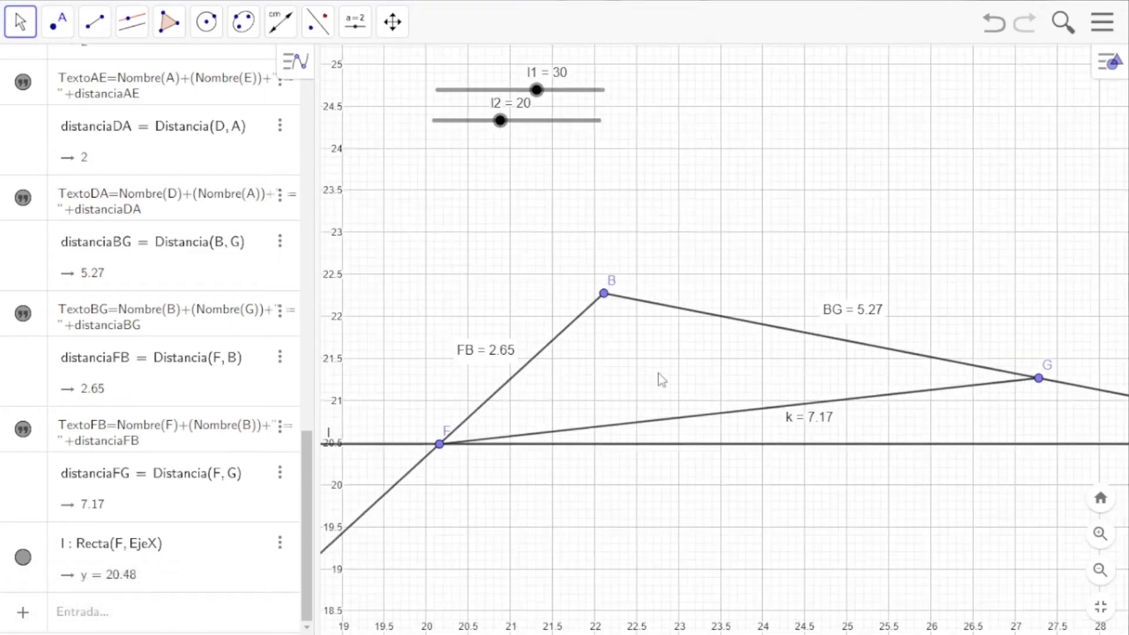
pyautogui.click(280, 22)
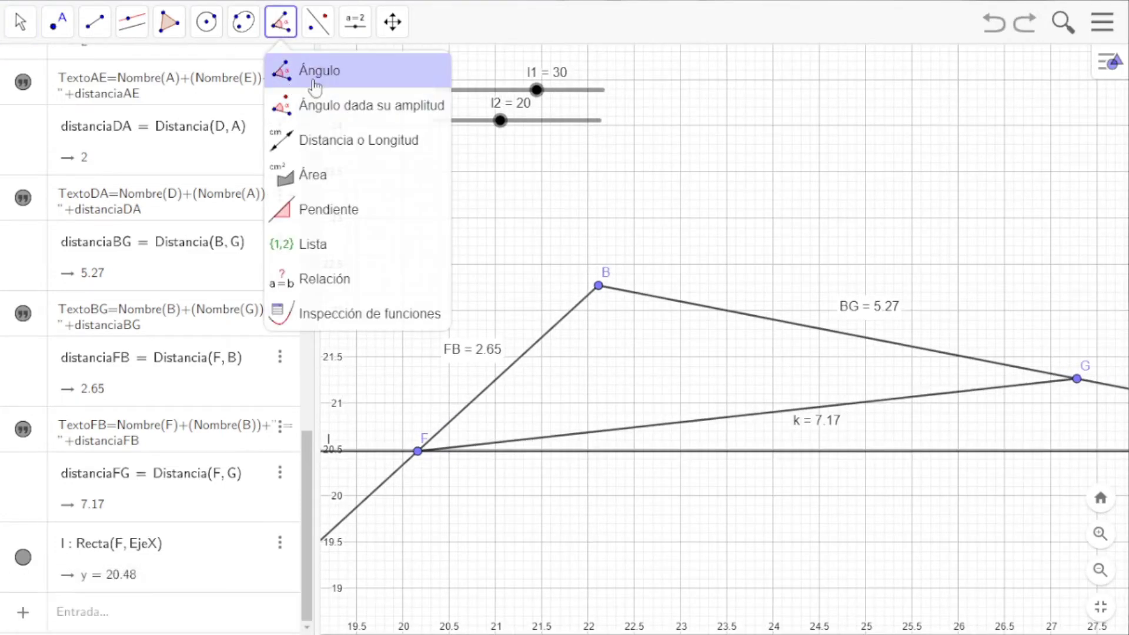
pyautogui.click(351, 81)
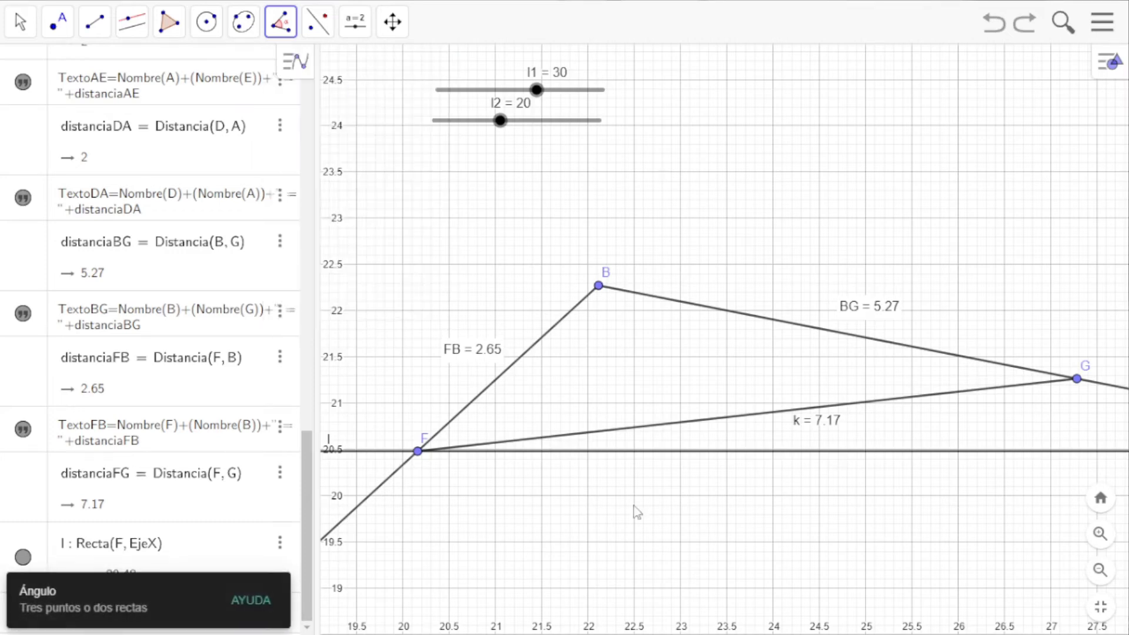
pyautogui.click(747, 454)
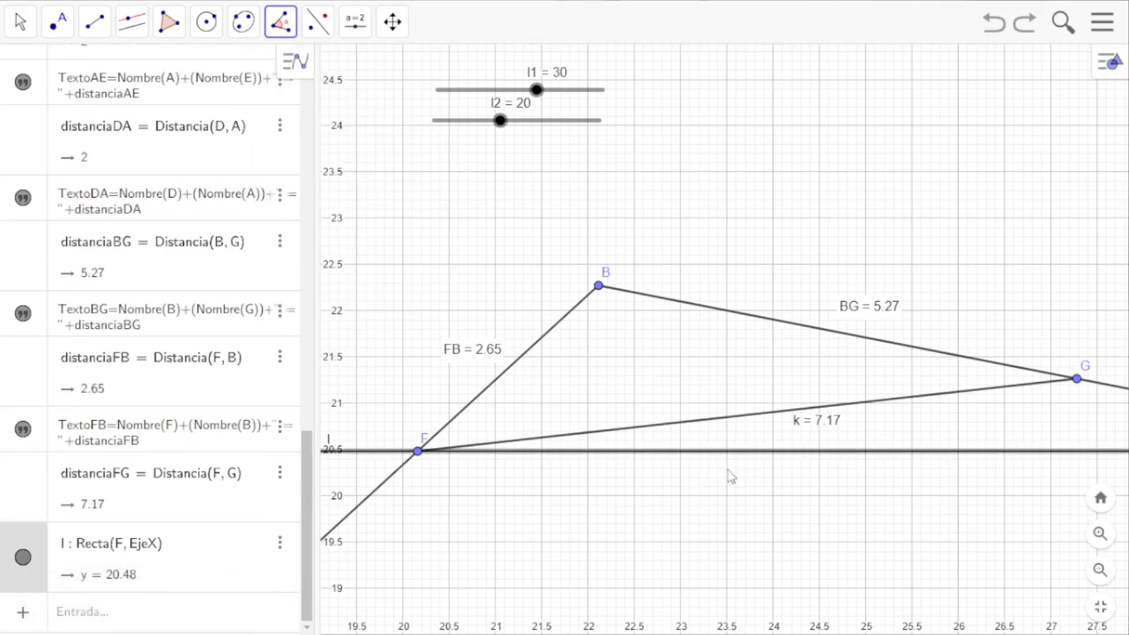
# Place a point on the horizontal line at about (23.4, 20.5) and measure the angle from it around F to G.
pyautogui.click(42, 16)
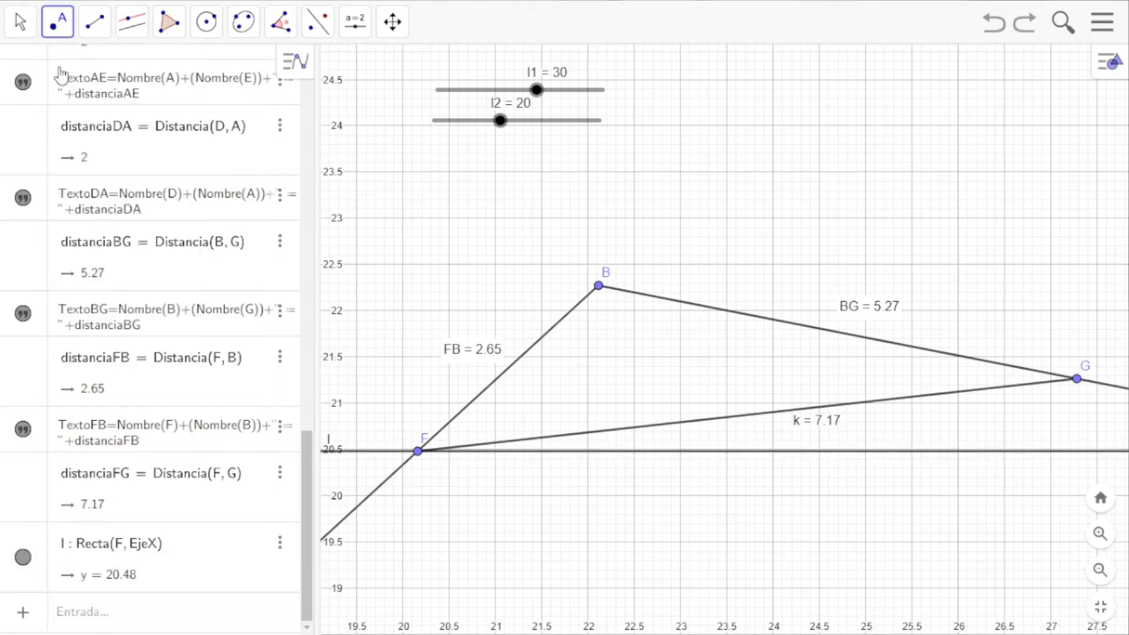
pyautogui.click(716, 452)
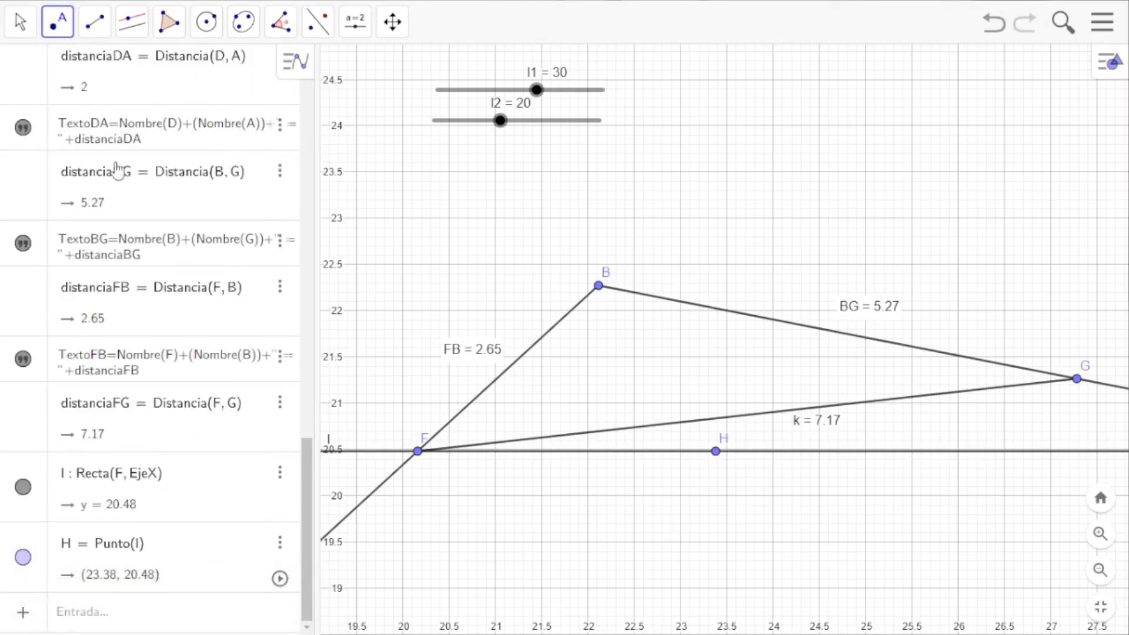
pyautogui.click(280, 24)
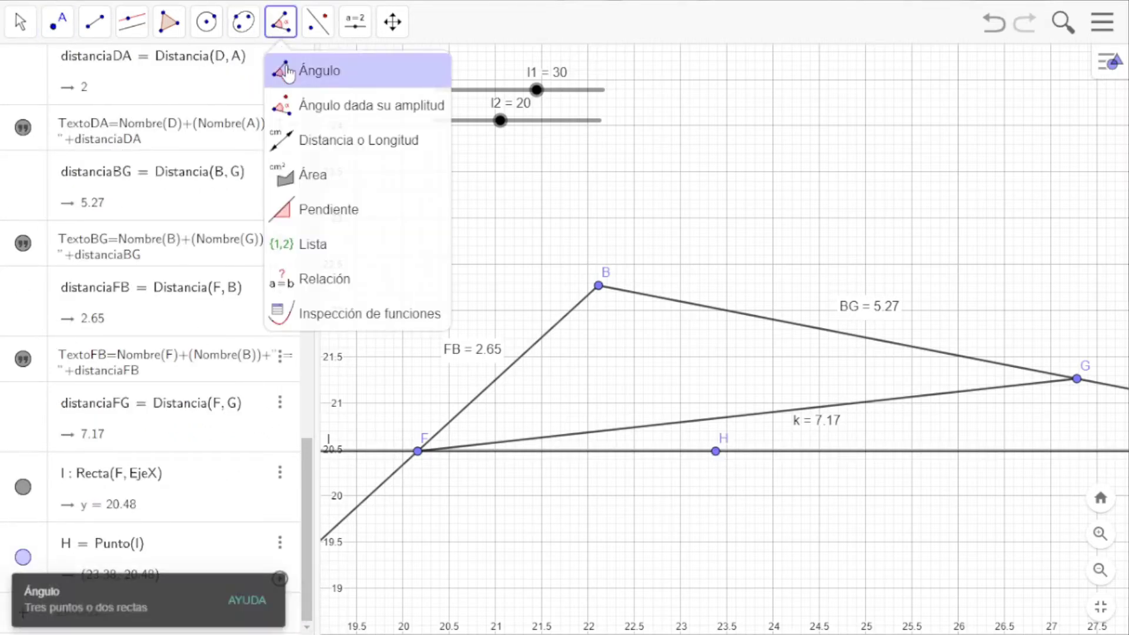
pyautogui.click(315, 70)
pyautogui.click(712, 460)
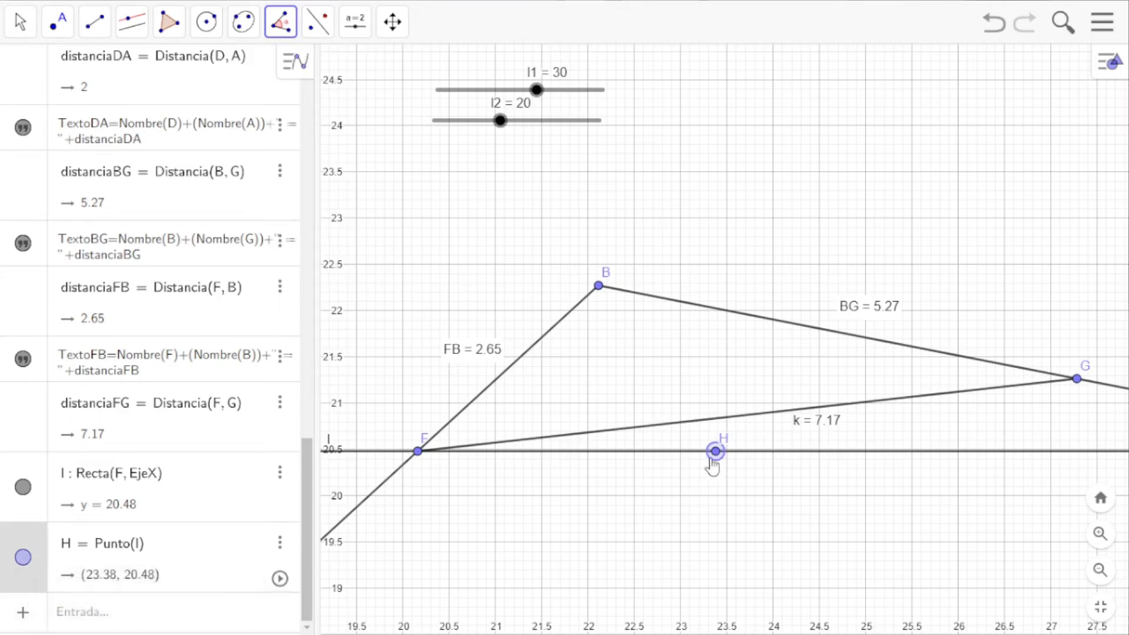
pyautogui.click(418, 452)
pyautogui.click(1078, 383)
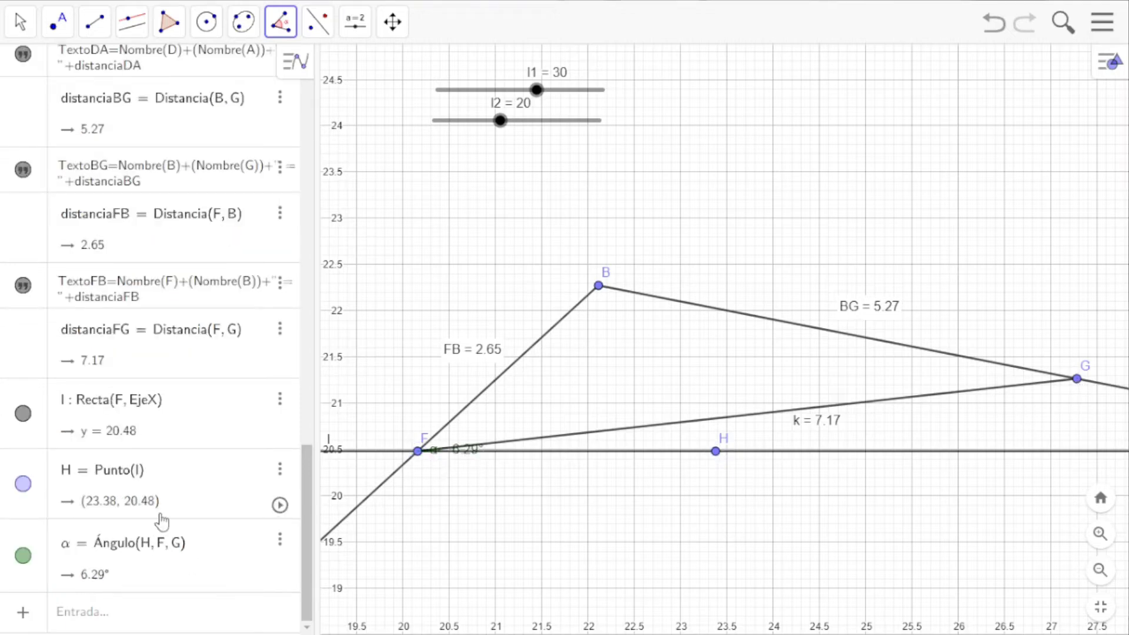
# Hide the horizontal line through F and the helper point on it, and move the angle label just below segment FG.
pyautogui.click(24, 485)
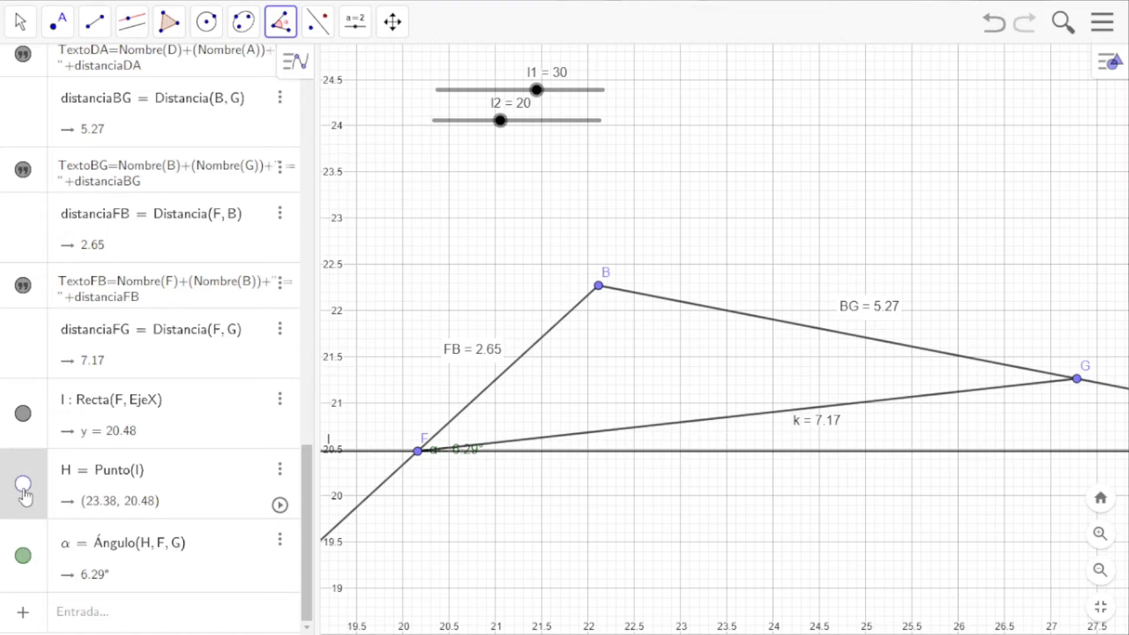
pyautogui.click(23, 414)
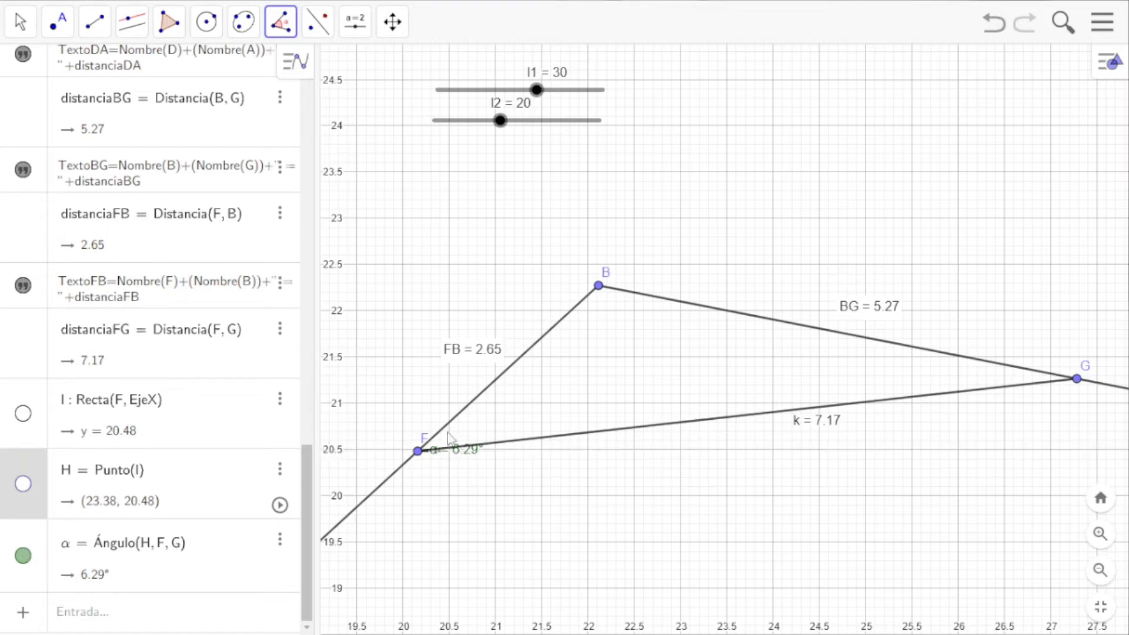
pyautogui.click(20, 22)
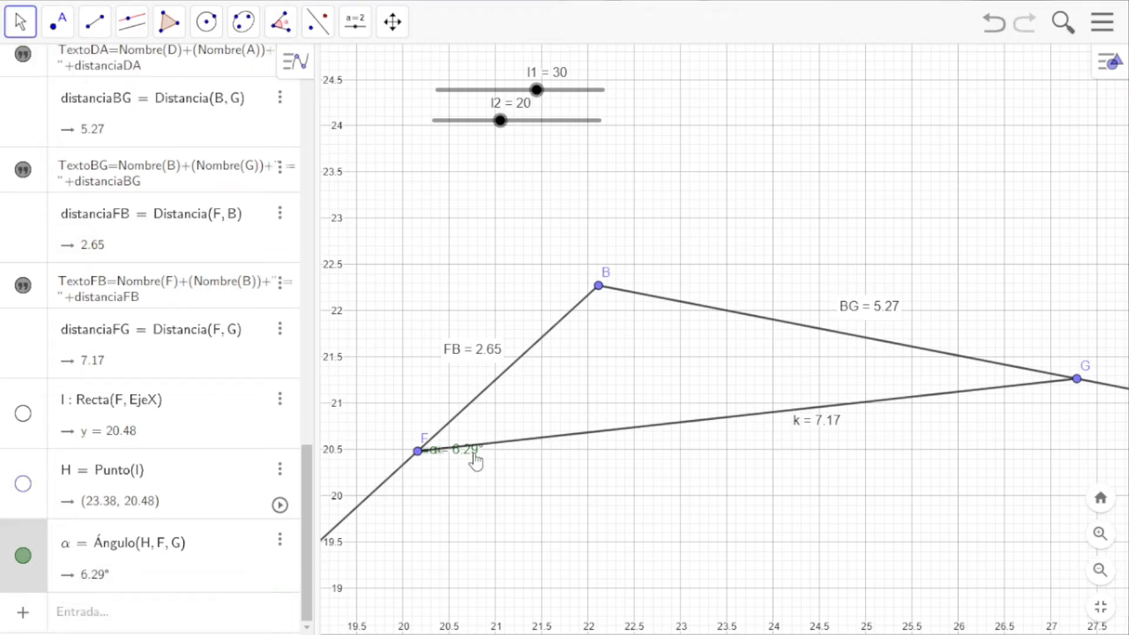
pyautogui.moveTo(473, 454); pyautogui.dragTo(478, 479)
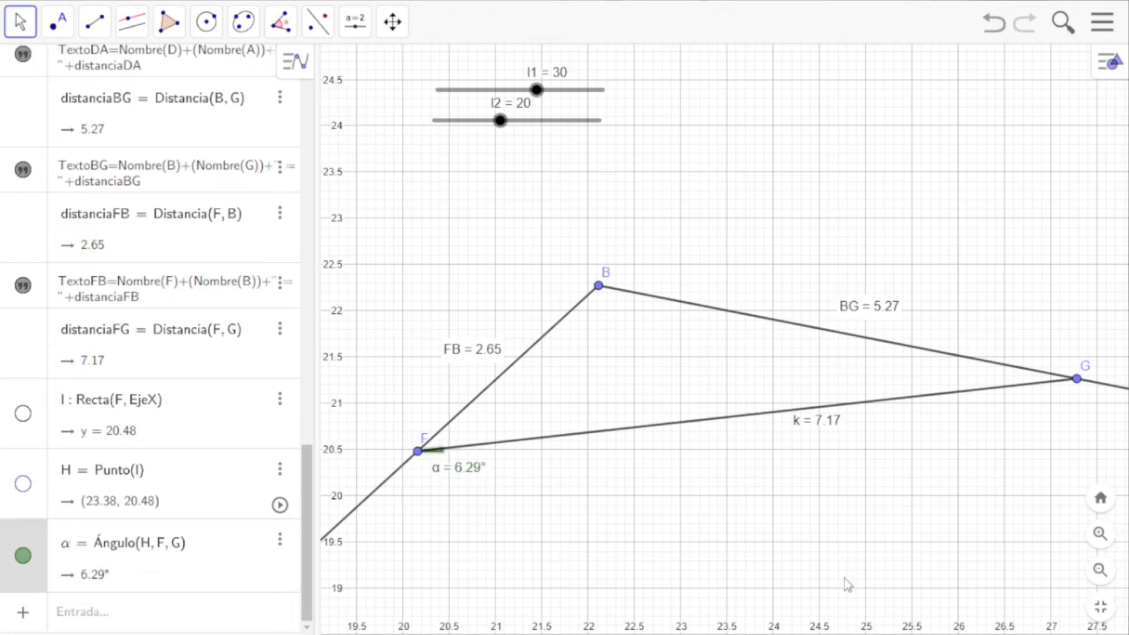
# Test the angle at F by swinging point C around B, and slide F along AB to about 4 units from B.
pyautogui.scroll(-9, 886, 535)
pyautogui.moveTo(907, 521); pyautogui.dragTo(647, 381)
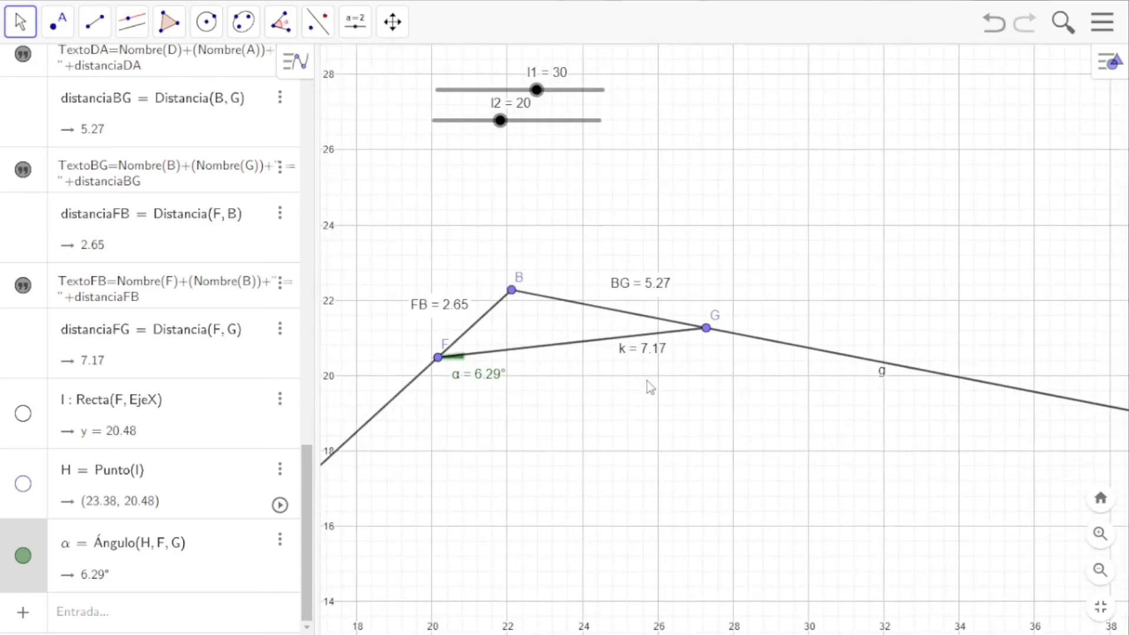
pyautogui.scroll(-6, 646, 381)
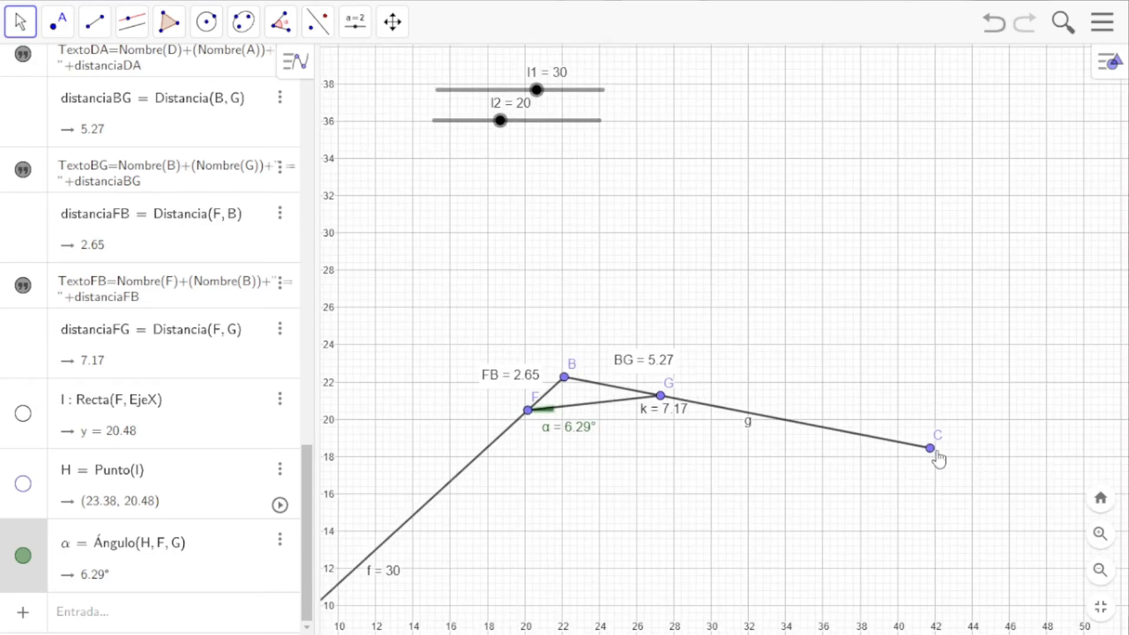
pyautogui.moveTo(937, 454); pyautogui.dragTo(944, 323)
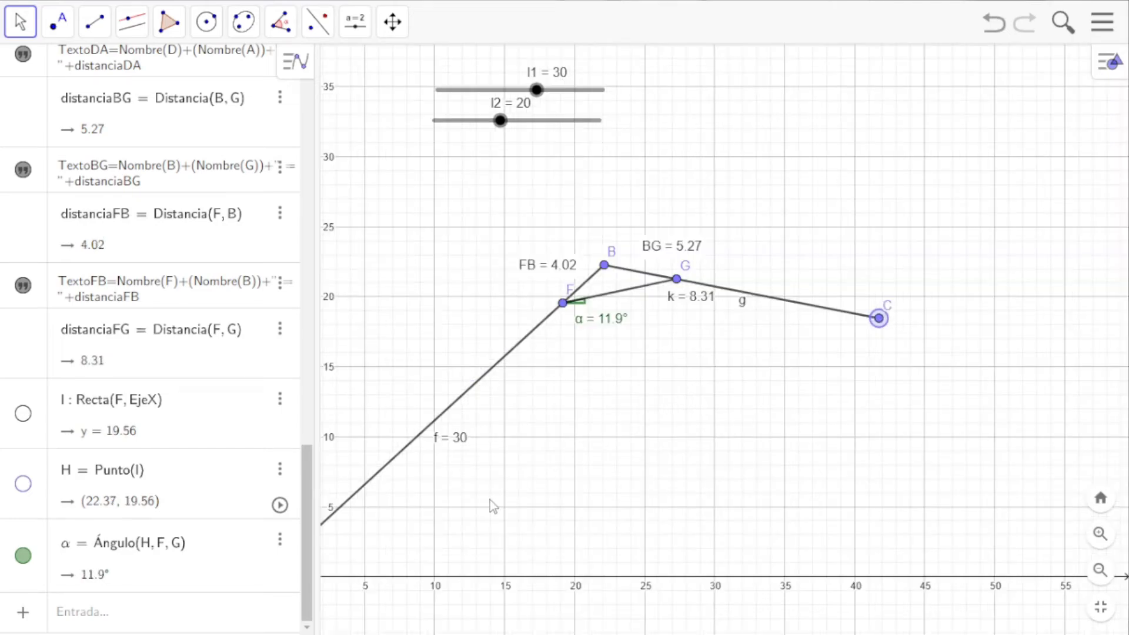
# Move point D up the y-axis to about (0, 1.08).
pyautogui.moveTo(493, 505); pyautogui.dragTo(708, 420)
pyautogui.scroll(10, 568, 473)
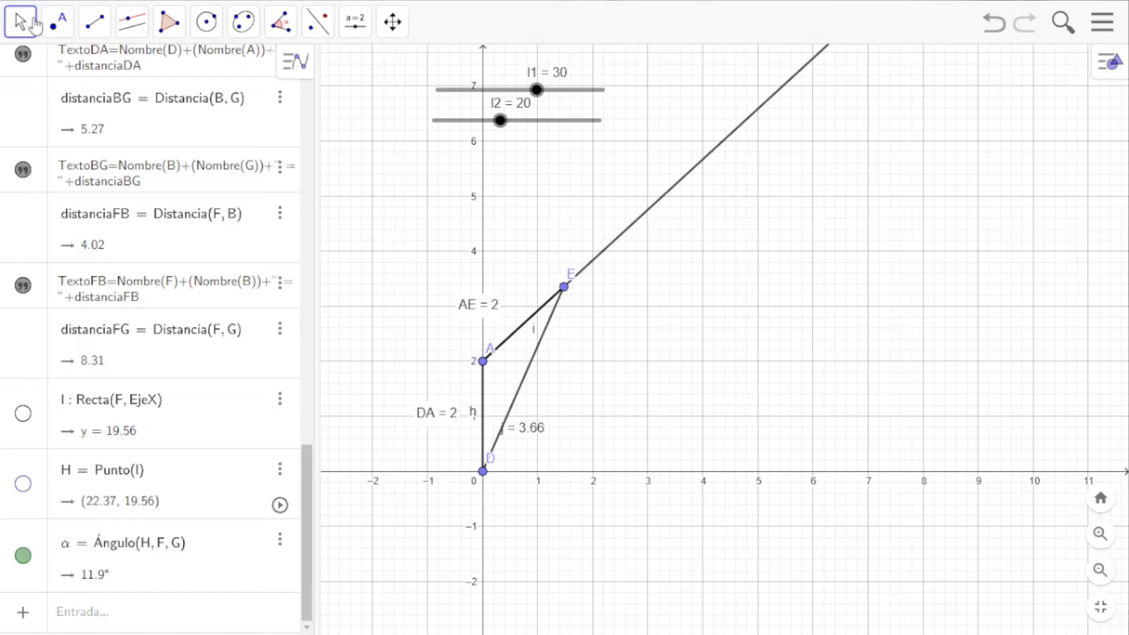
pyautogui.click(57, 22)
pyautogui.click(85, 71)
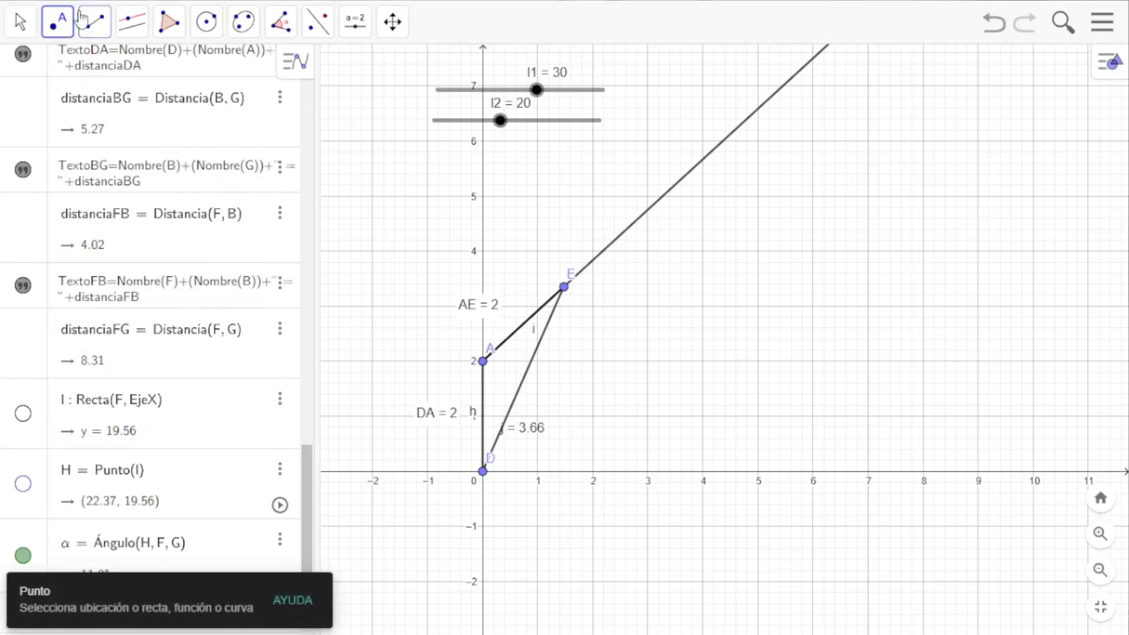
pyautogui.click(21, 22)
pyautogui.click(119, 137)
pyautogui.click(59, 70)
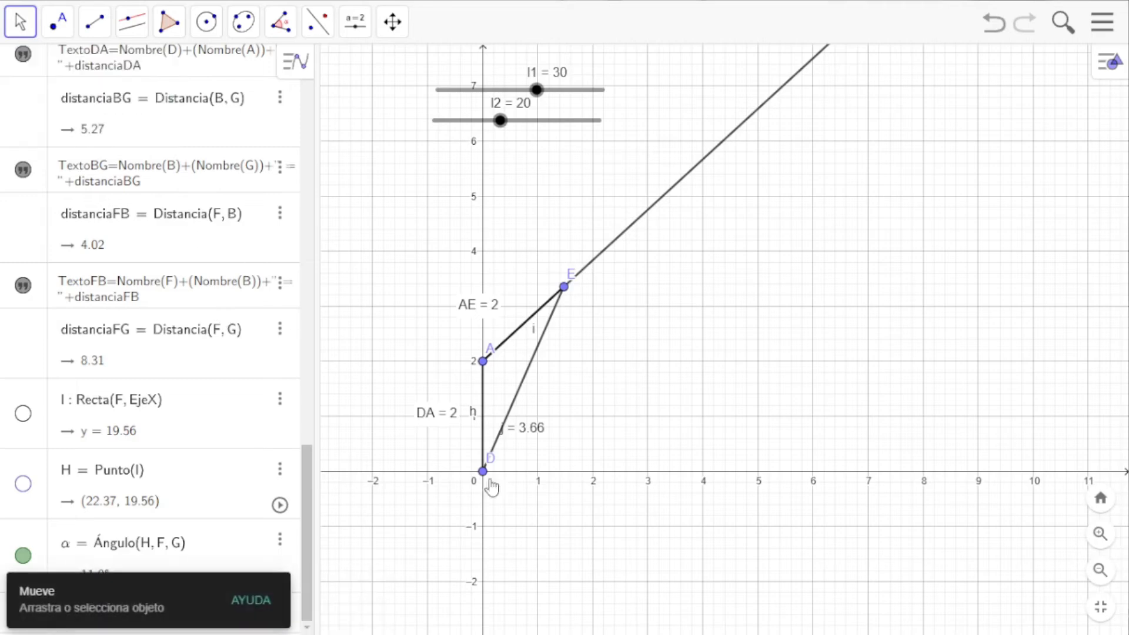
pyautogui.moveTo(484, 473); pyautogui.dragTo(485, 414)
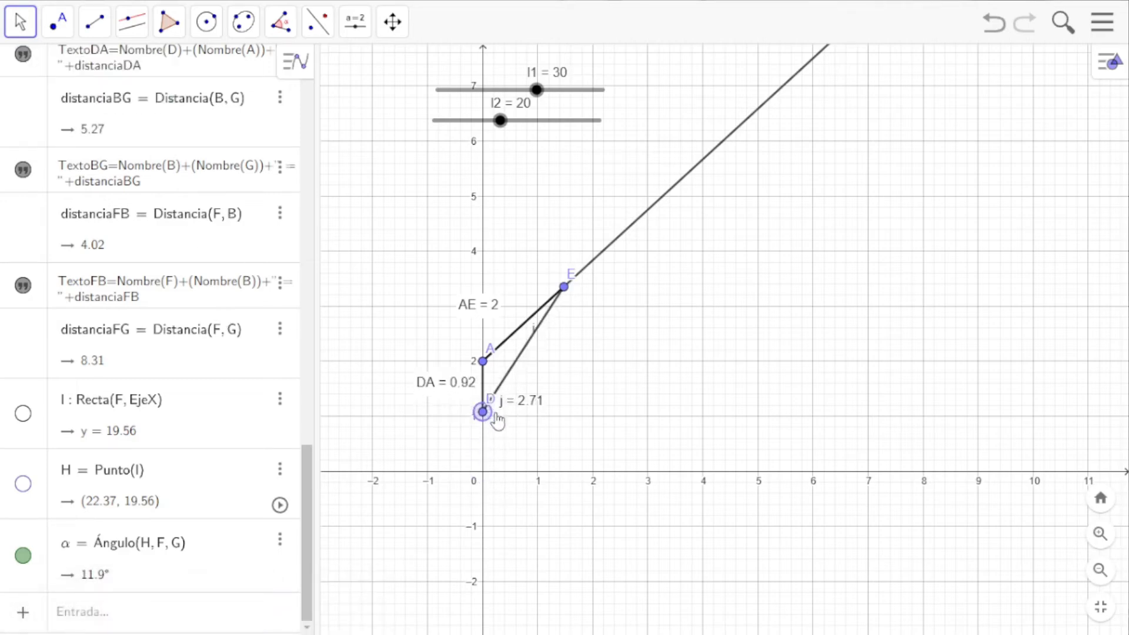
# Draw a line through D perpendicular to the y-axis and place a point on it at about (3.4, 1.08).
pyautogui.click(126, 34)
pyautogui.click(171, 72)
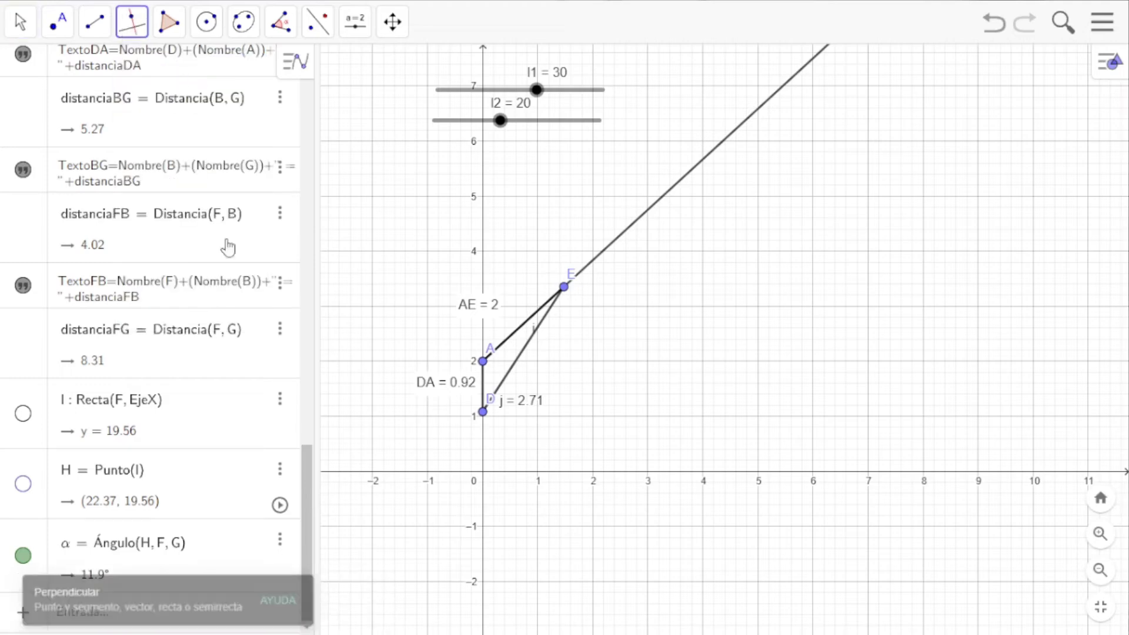
pyautogui.click(483, 414)
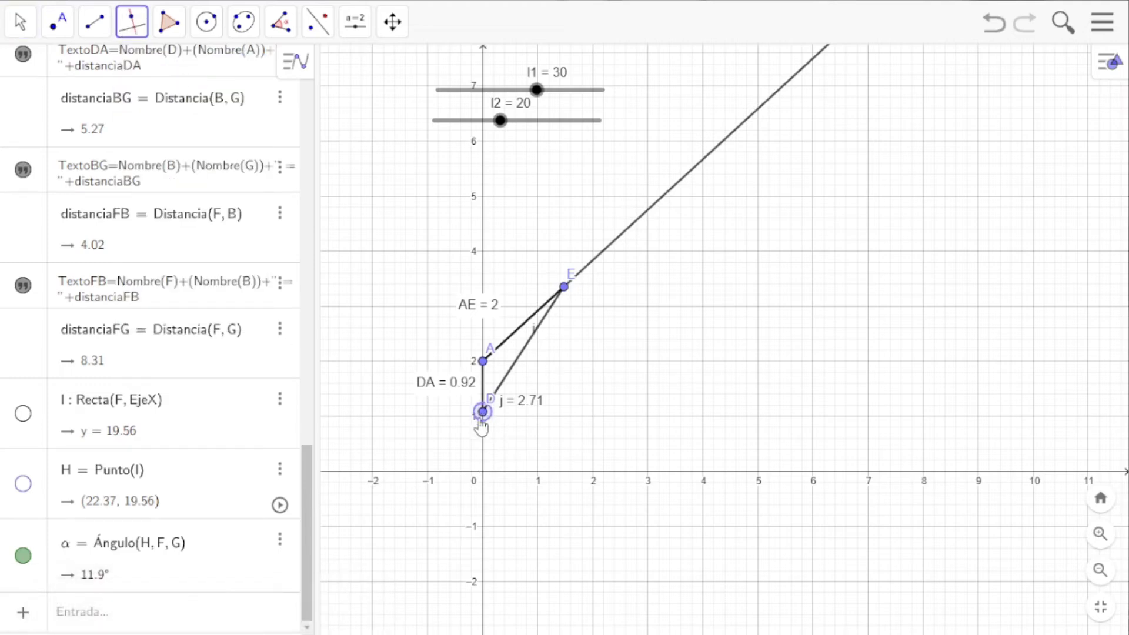
pyautogui.click(483, 458)
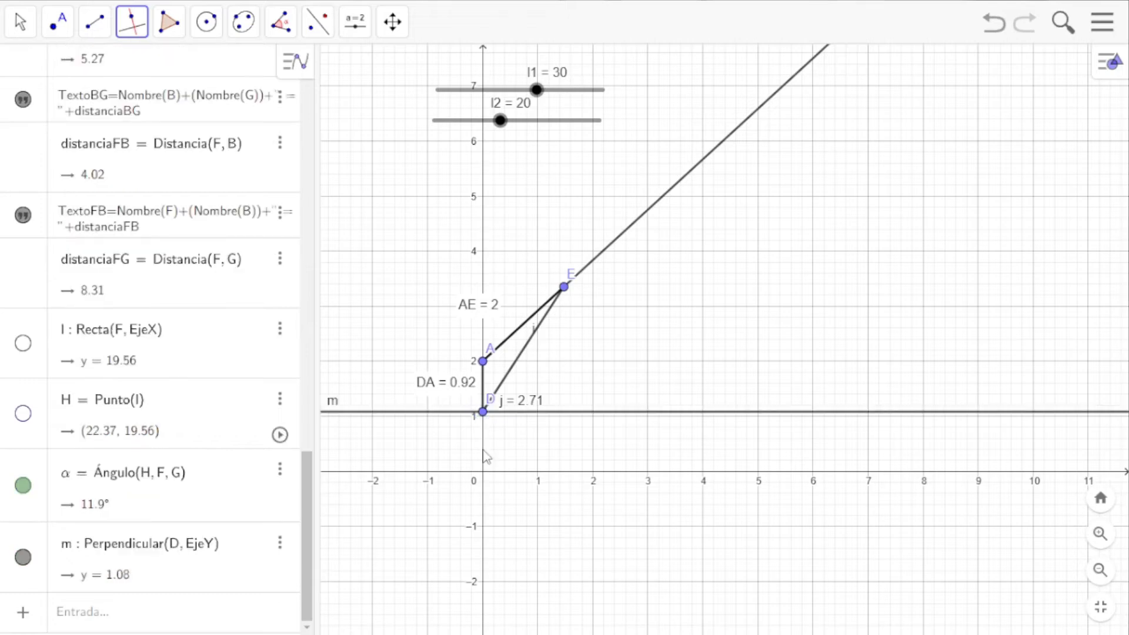
pyautogui.click(57, 22)
pyautogui.click(88, 73)
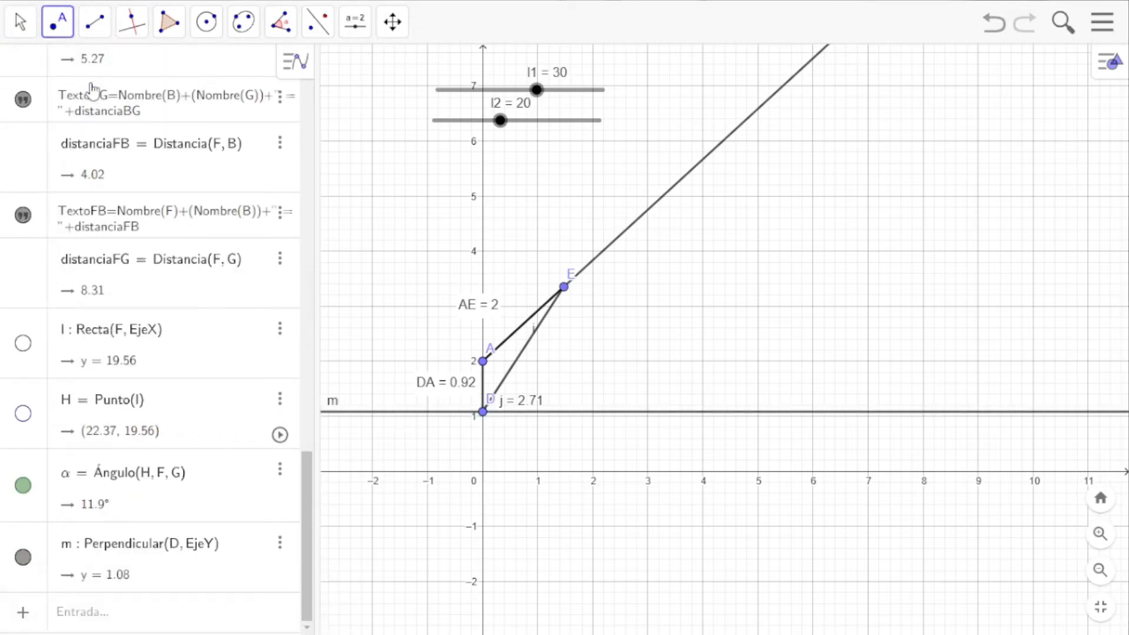
pyautogui.click(669, 412)
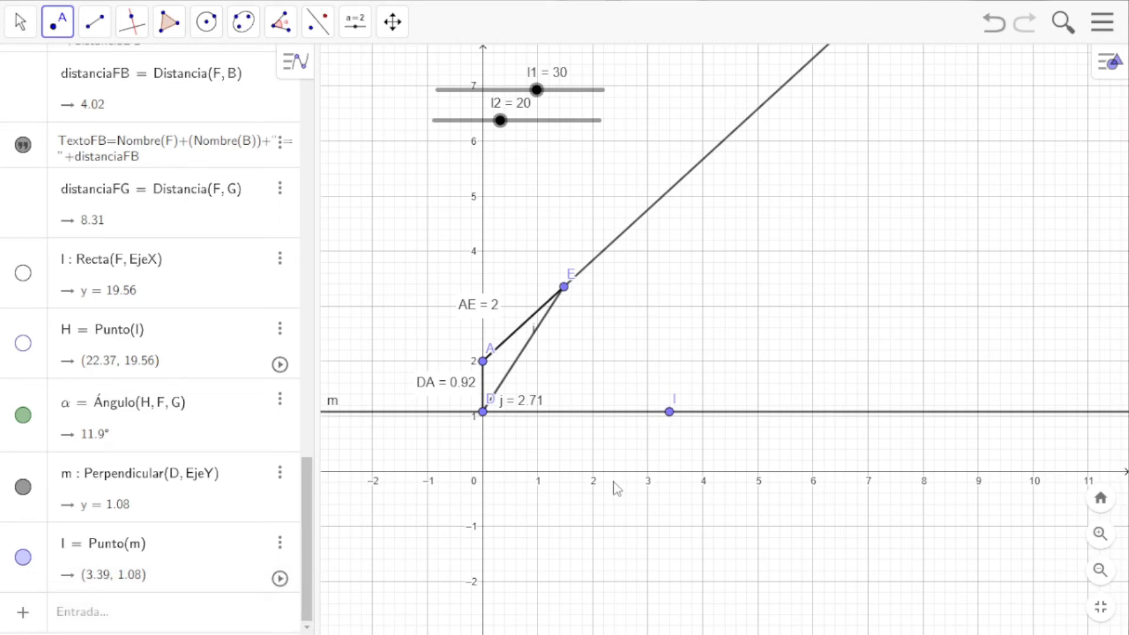
# Measure the angle at D between the horizontal line, through its helper point, and point E.
pyautogui.click(280, 22)
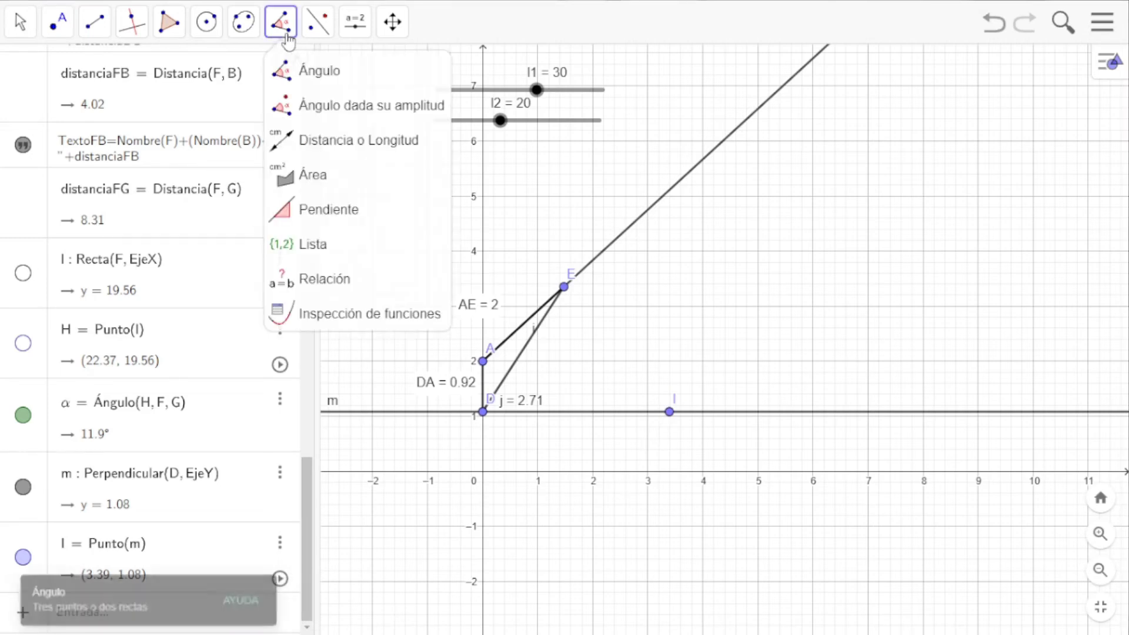
pyautogui.click(288, 108)
pyautogui.click(288, 70)
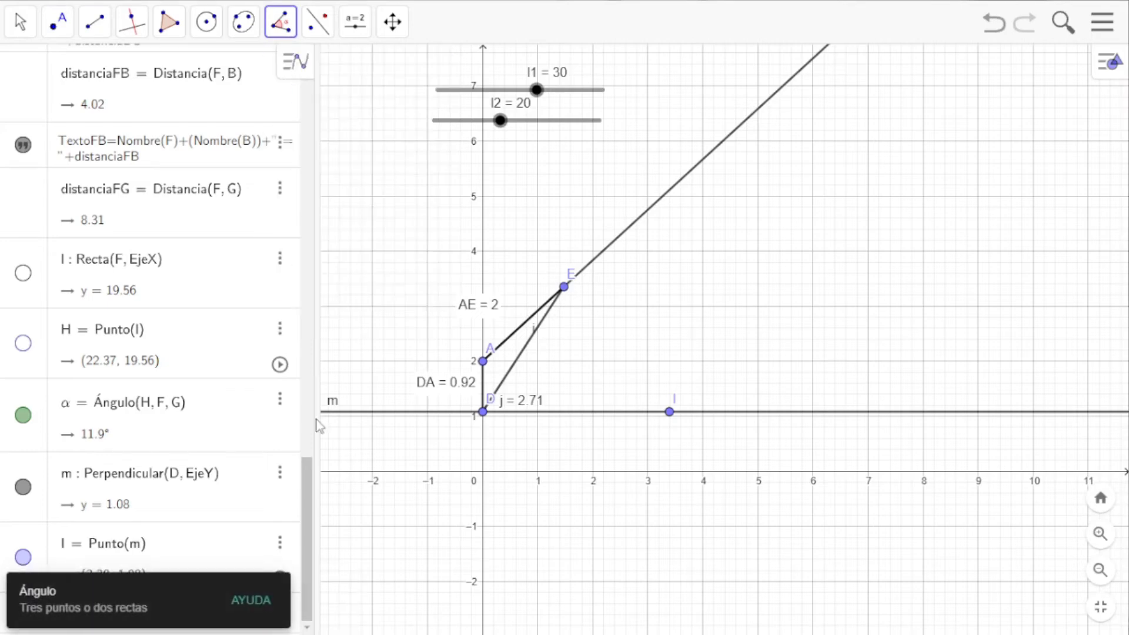
pyautogui.click(669, 412)
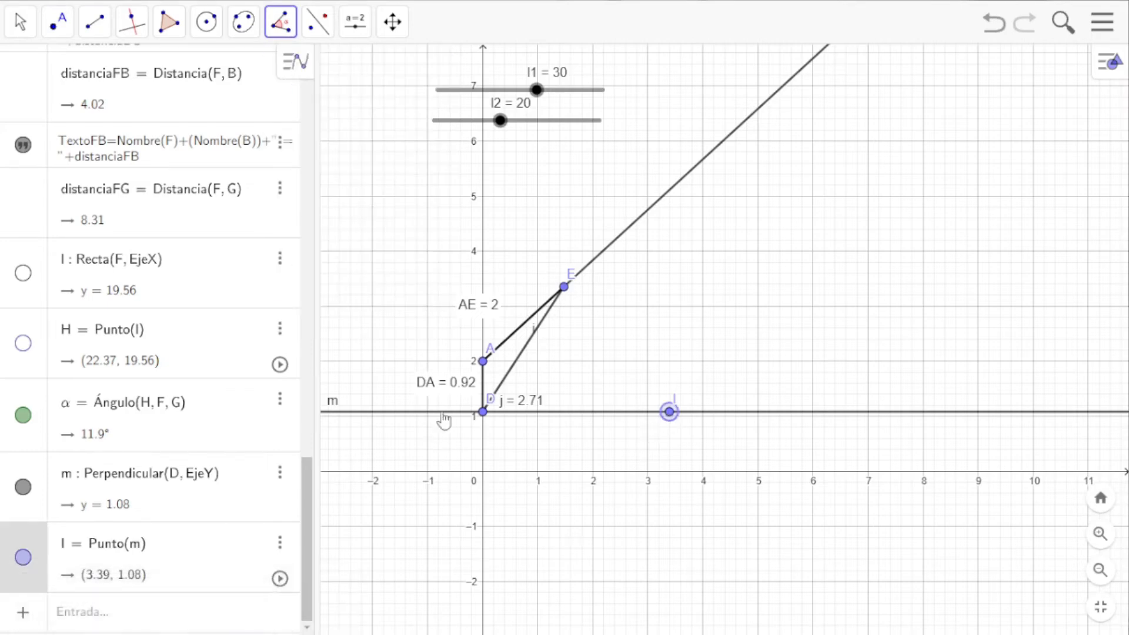
pyautogui.click(483, 412)
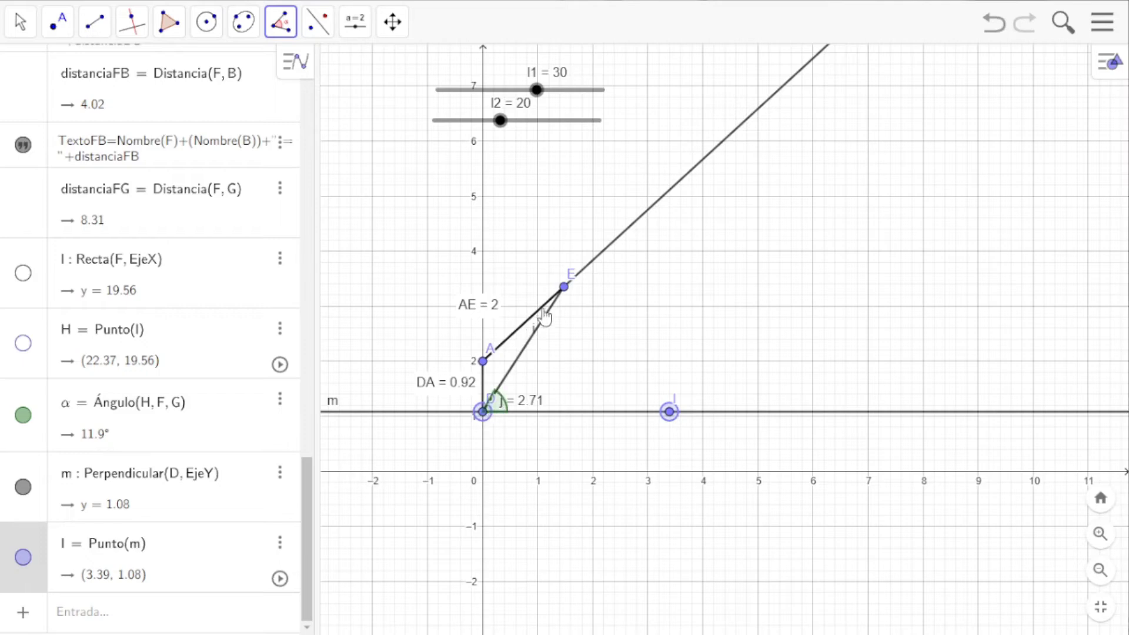
pyautogui.click(564, 287)
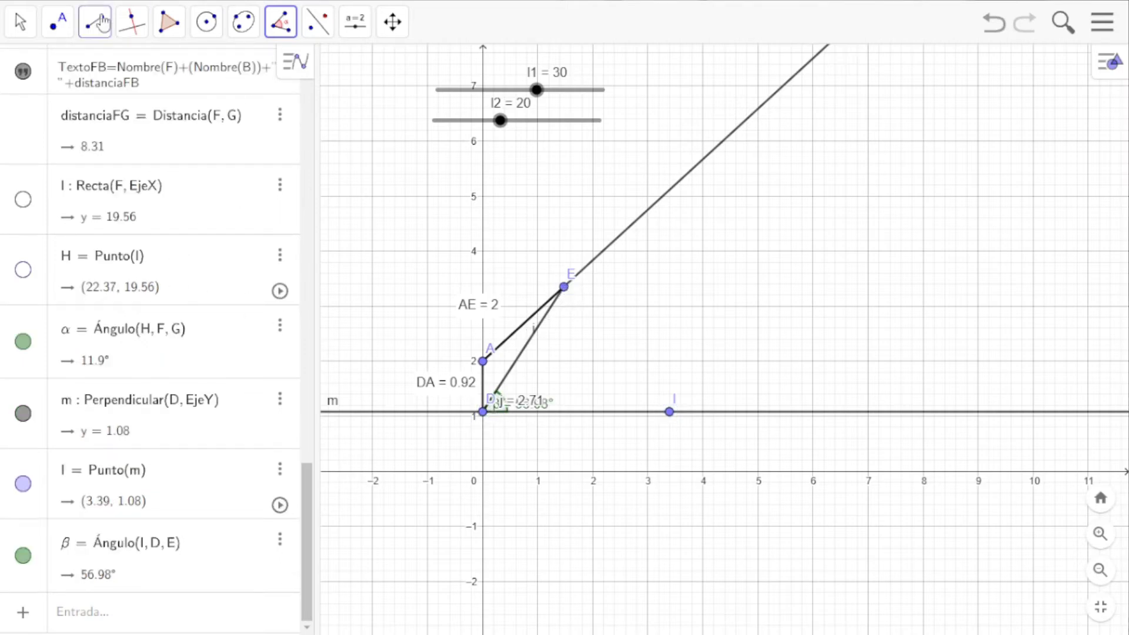
# Separate the length label of DE from the angle label at D, and hide the horizontal line through D and its helper point.
pyautogui.click(21, 25)
pyautogui.moveTo(516, 405); pyautogui.dragTo(563, 364)
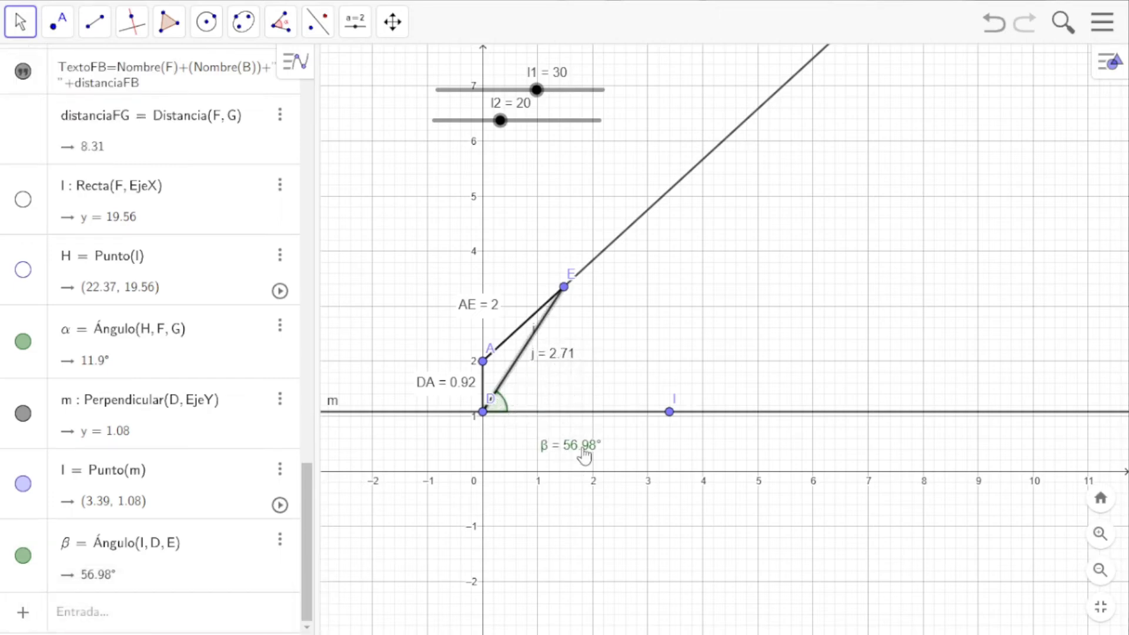
pyautogui.moveTo(584, 453); pyautogui.dragTo(556, 402)
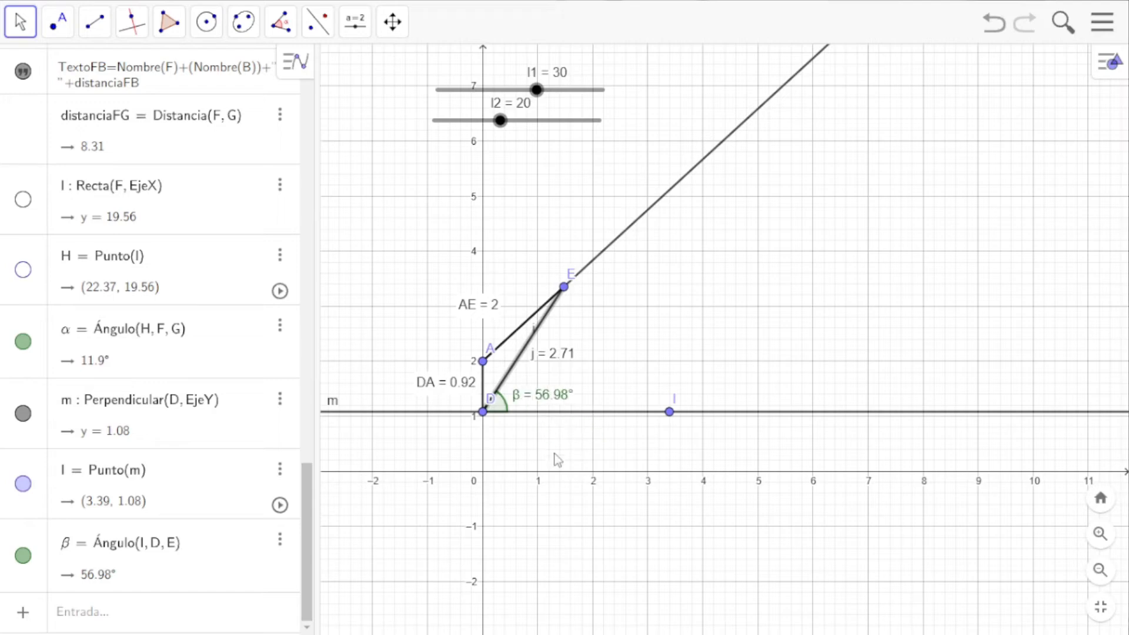
pyautogui.click(23, 483)
pyautogui.click(26, 416)
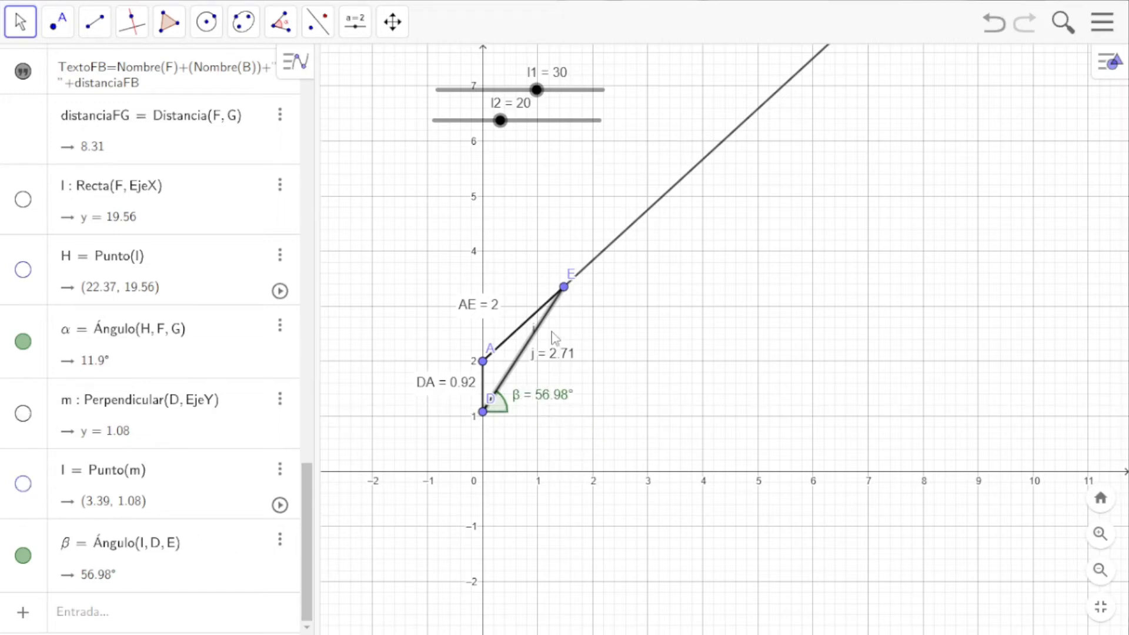
# Move the length label of DE up beside point E and the angle label at D clear of the segment for the zoomed-out view.
pyautogui.scroll(-5, 751, 424)
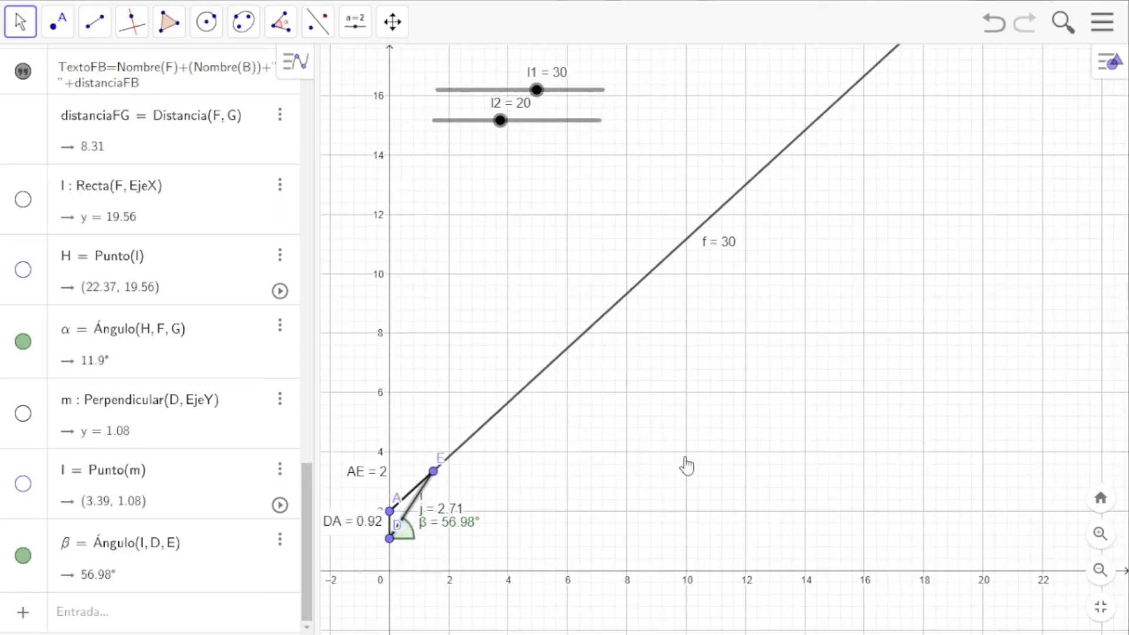
pyautogui.scroll(-4, 690, 473)
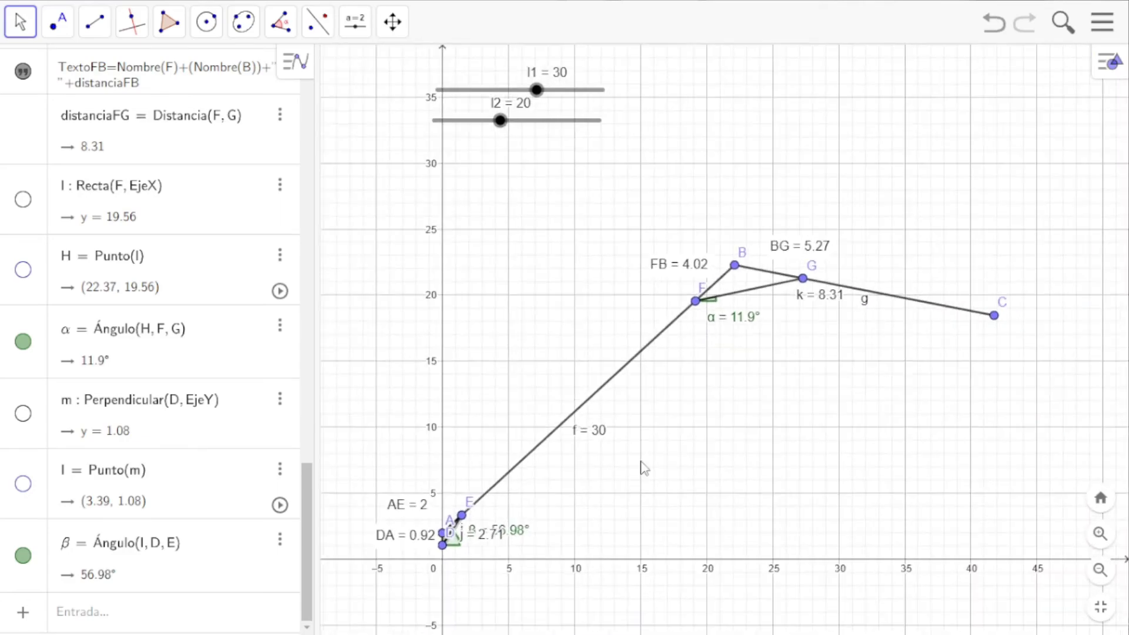
pyautogui.moveTo(482, 544); pyautogui.dragTo(522, 499)
pyautogui.moveTo(477, 541); pyautogui.dragTo(541, 552)
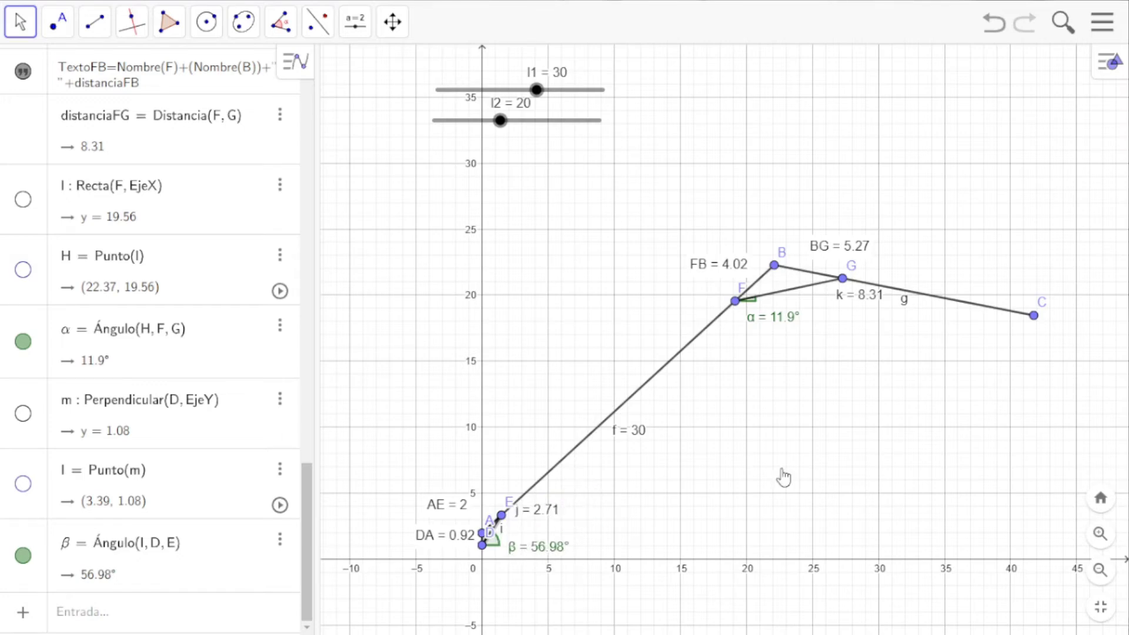
# Test the linkage by swinging C up to about (42, 20.4) and lowering B to about (25.4, 17.9).
pyautogui.moveTo(784, 477); pyautogui.dragTo(744, 430)
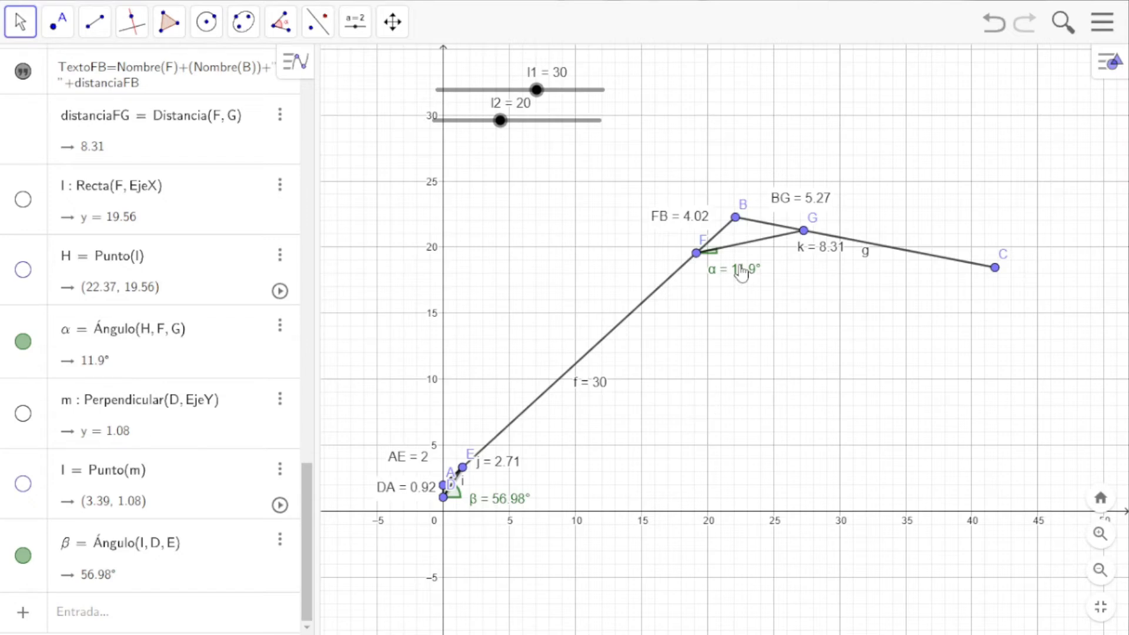
pyautogui.moveTo(990, 284); pyautogui.dragTo(991, 241)
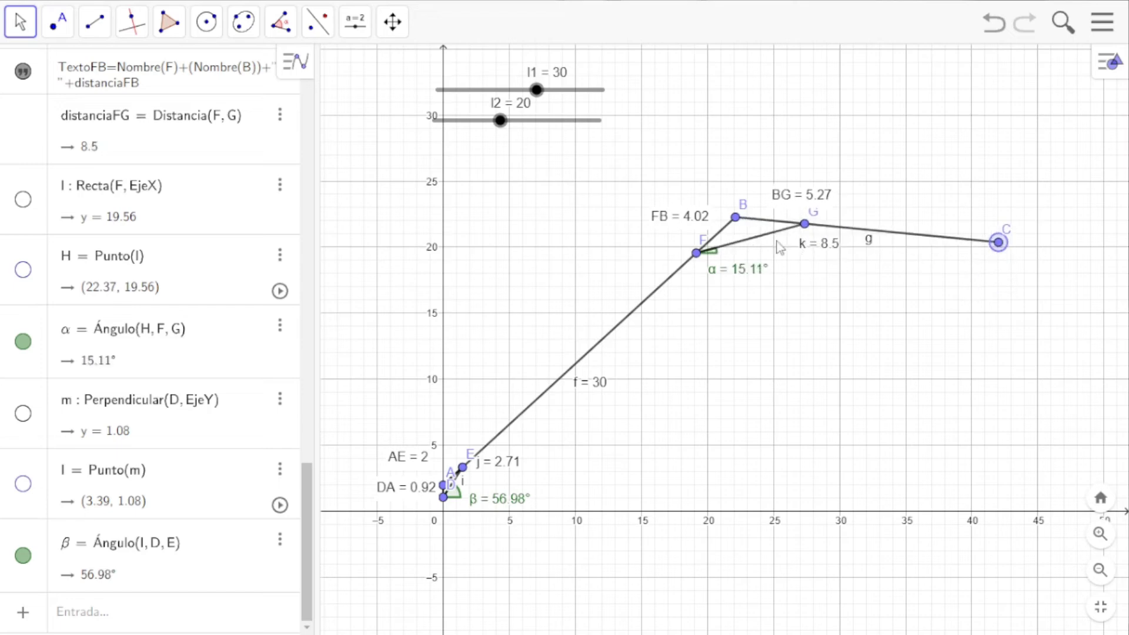
pyautogui.moveTo(739, 223); pyautogui.dragTo(740, 303)
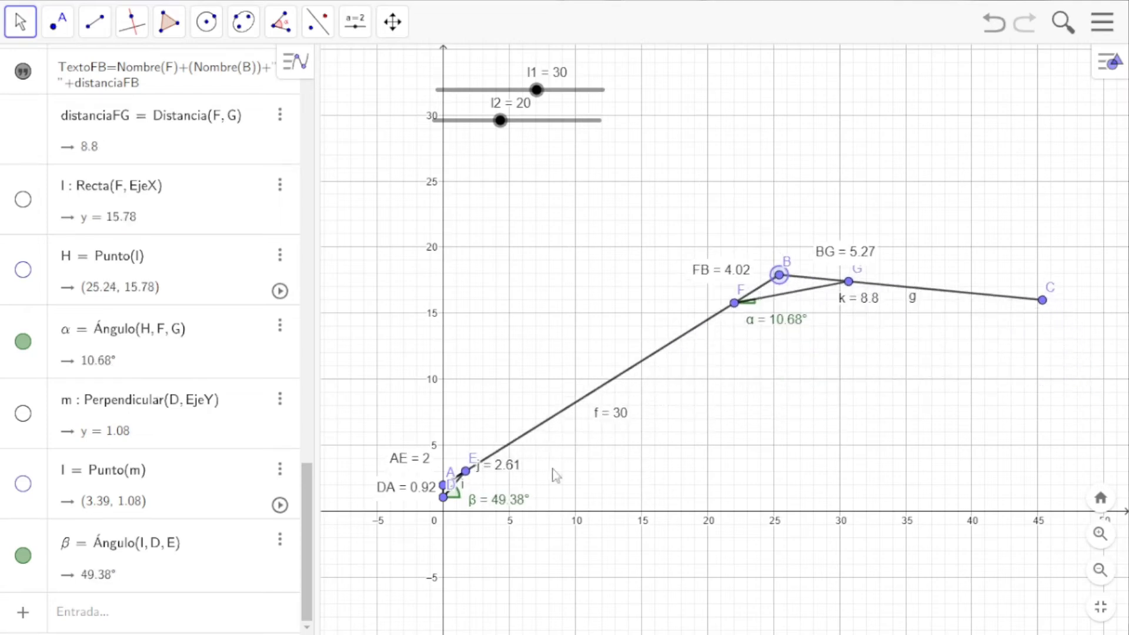
# Reposition the length labels of DE and FG and the angle label at F close beneath their segments.
pyautogui.moveTo(507, 472); pyautogui.dragTo(503, 485)
pyautogui.moveTo(863, 305); pyautogui.dragTo(763, 335)
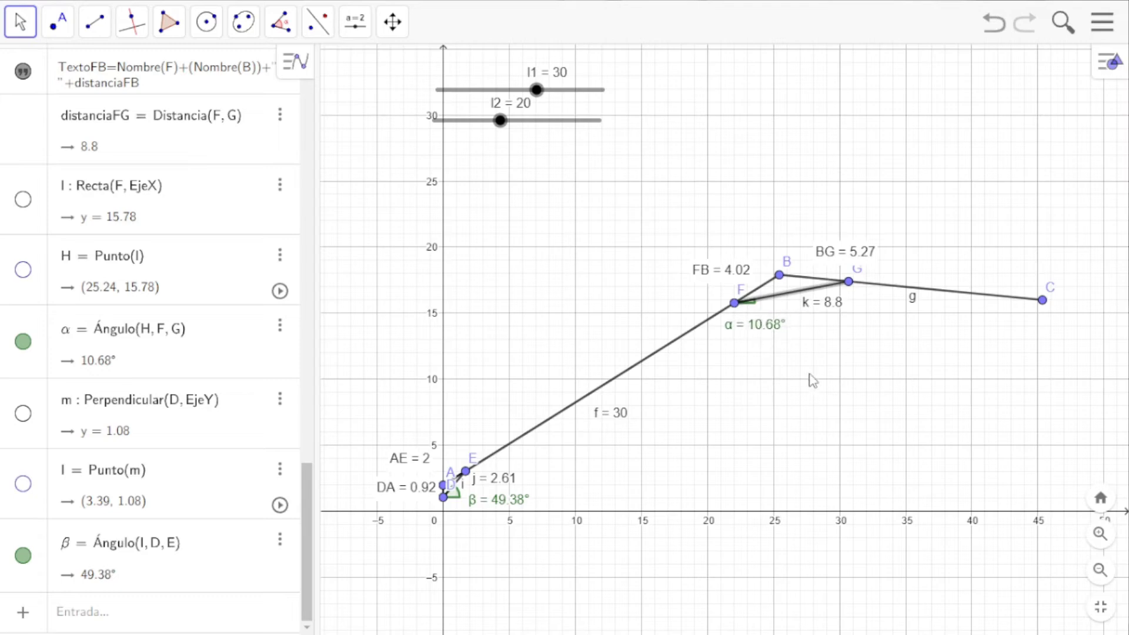
# Try further linkage poses, bringing B down to about (27.7, 13.6) and swinging C around it to about (47.5, 11.4).
pyautogui.moveTo(779, 275); pyautogui.dragTo(793, 328)
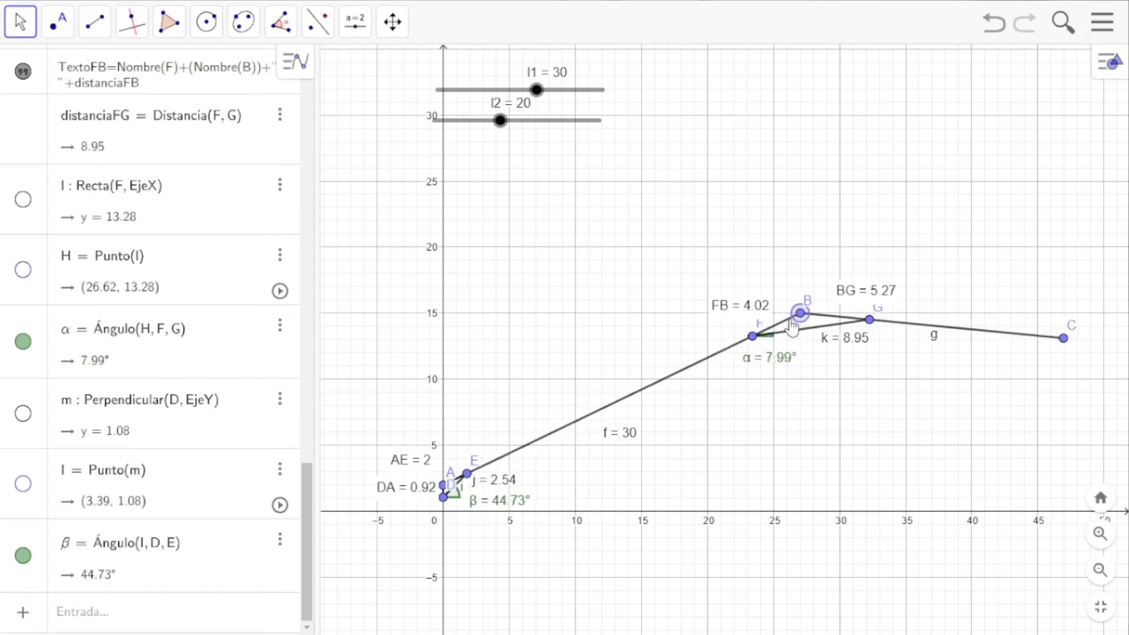
pyautogui.moveTo(792, 324); pyautogui.dragTo(797, 308)
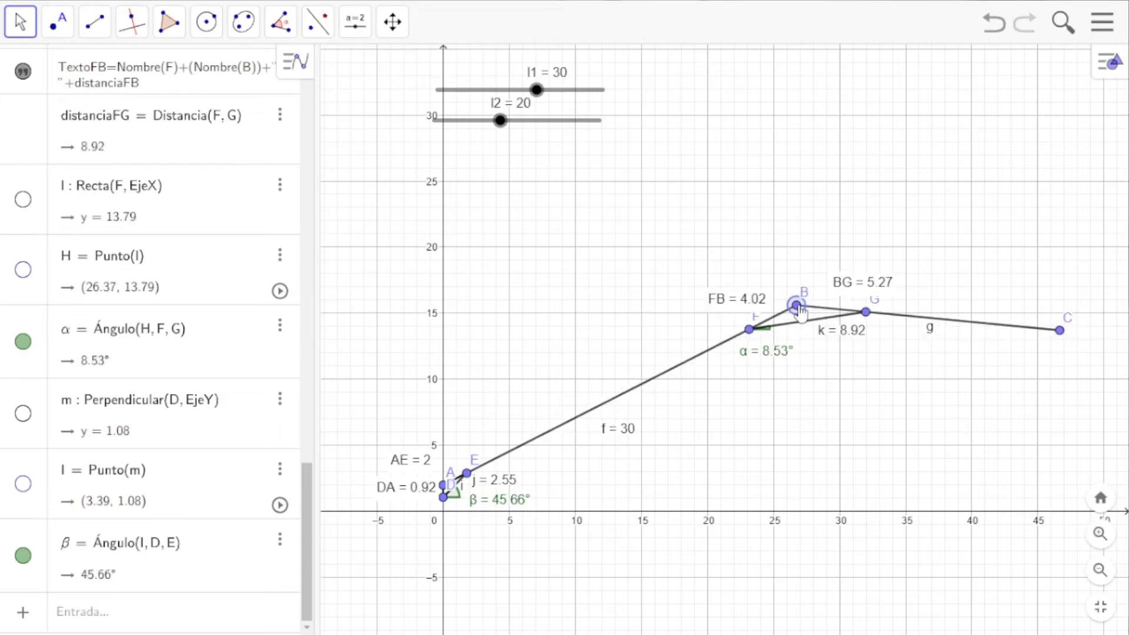
pyautogui.moveTo(1064, 340); pyautogui.dragTo(1033, 386)
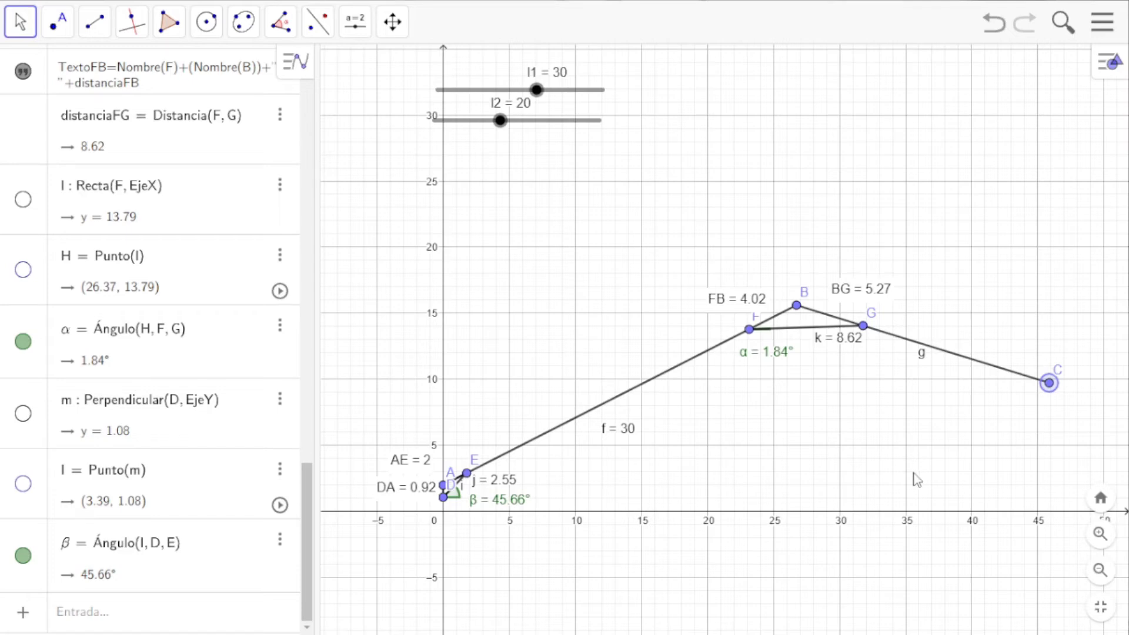
pyautogui.moveTo(611, 313); pyautogui.dragTo(546, 355)
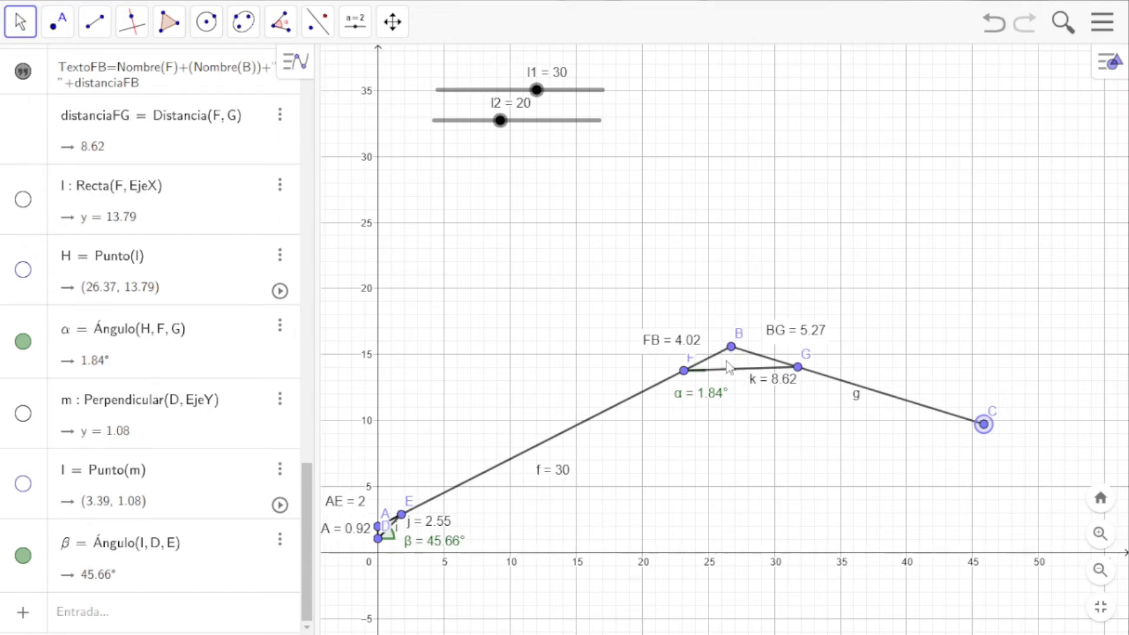
pyautogui.moveTo(732, 351); pyautogui.dragTo(745, 381)
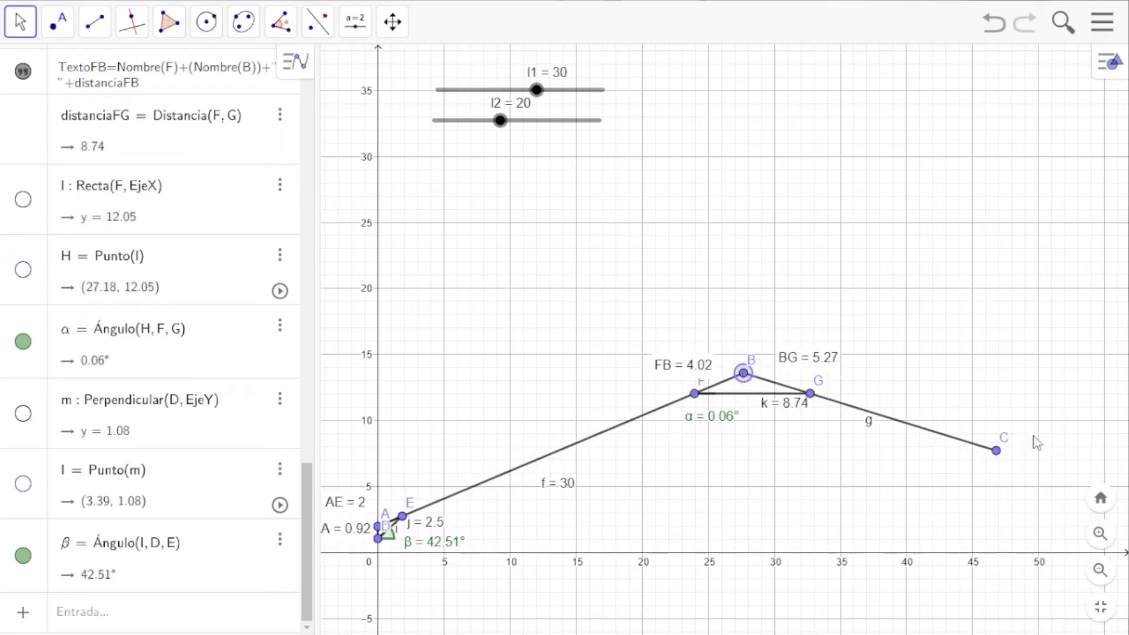
pyautogui.moveTo(997, 453); pyautogui.dragTo(1035, 414)
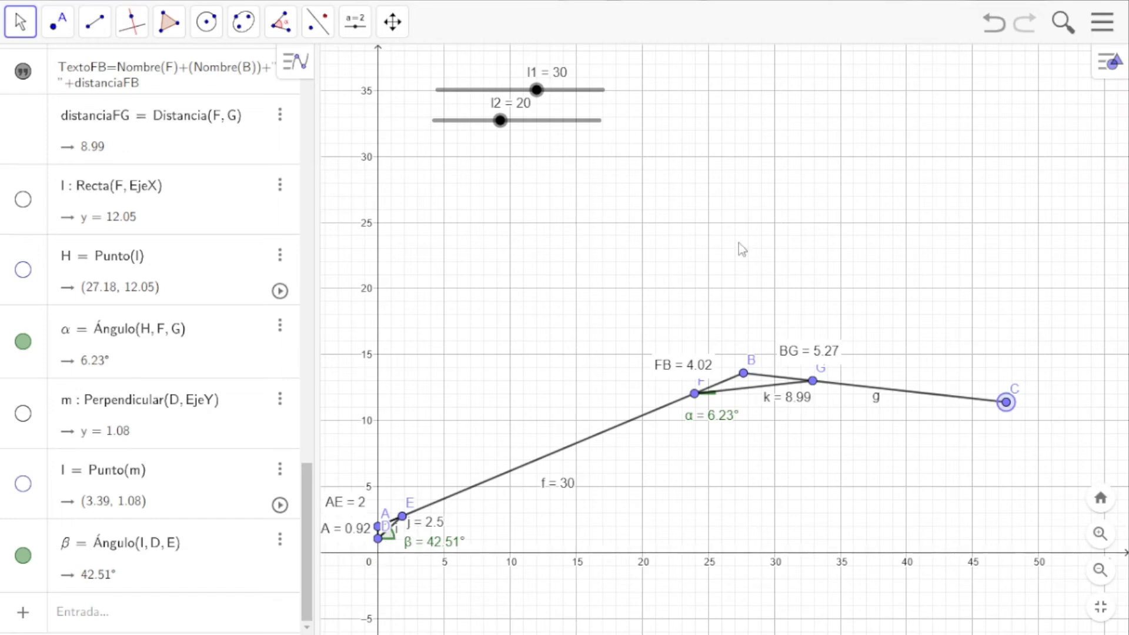
# Draw a vector from point C straight downward, ending at about (47.5, 5.6).
pyautogui.click(733, 488)
pyautogui.click(1005, 406)
pyautogui.click(94, 22)
pyautogui.click(123, 252)
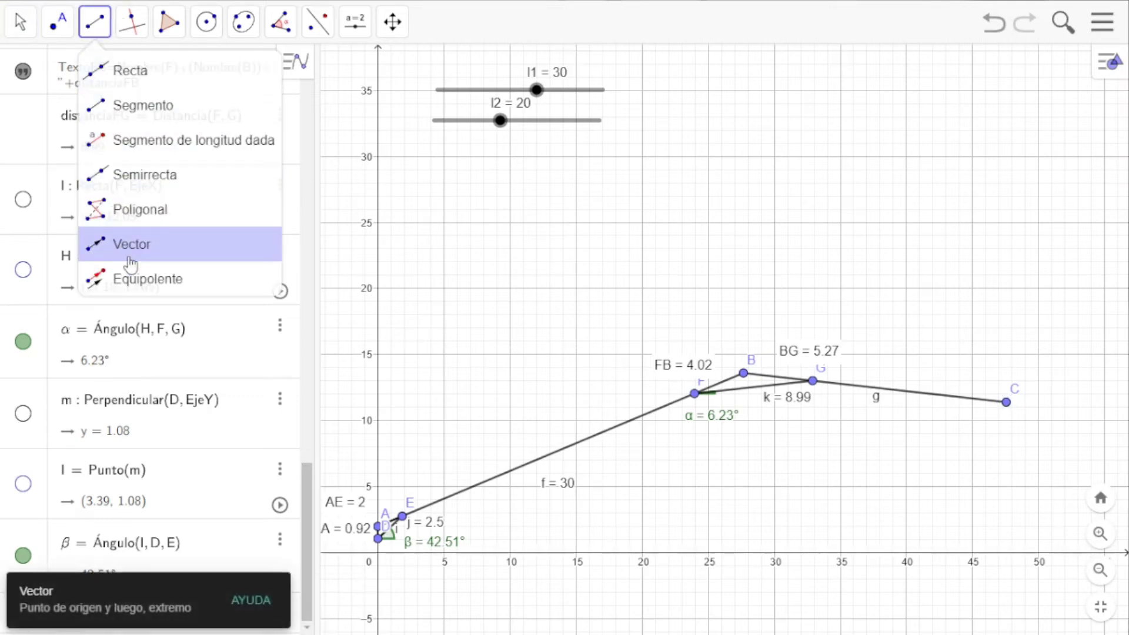
pyautogui.click(1006, 405)
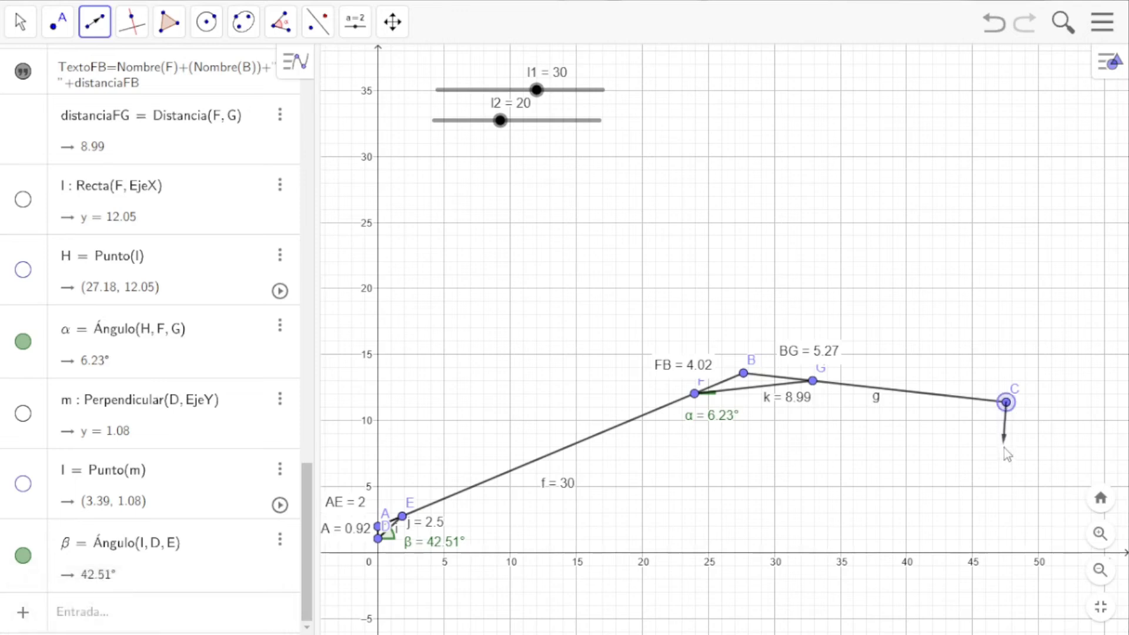
pyautogui.click(1006, 478)
pyautogui.press('Escape')
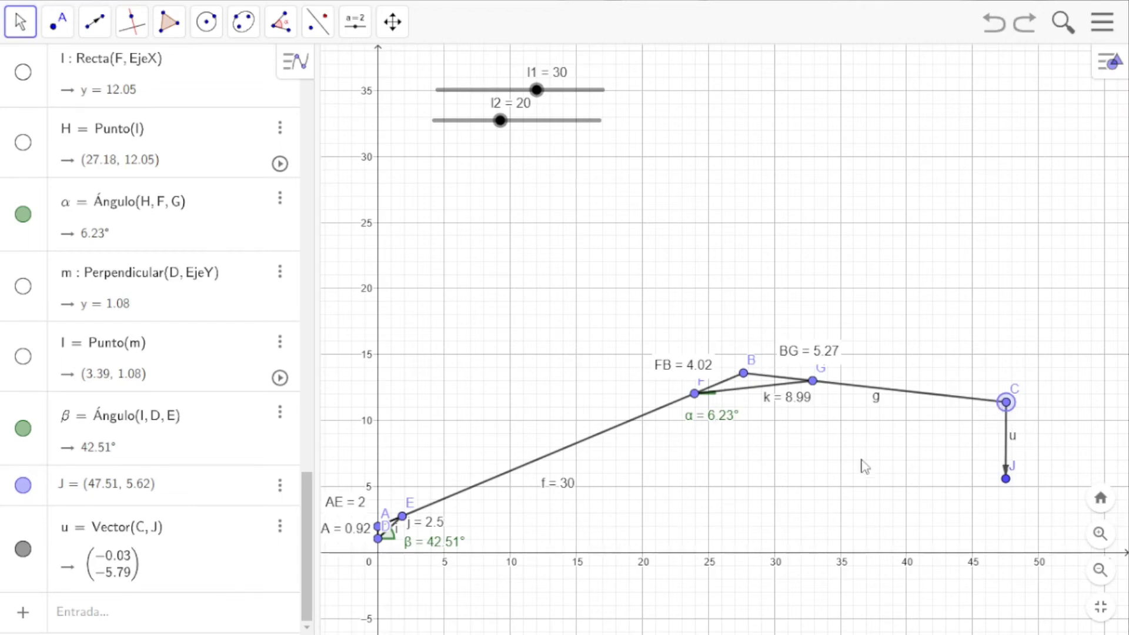
# Hide the vector at C, its end point and the angle marks at D and F.
pyautogui.click(22, 549)
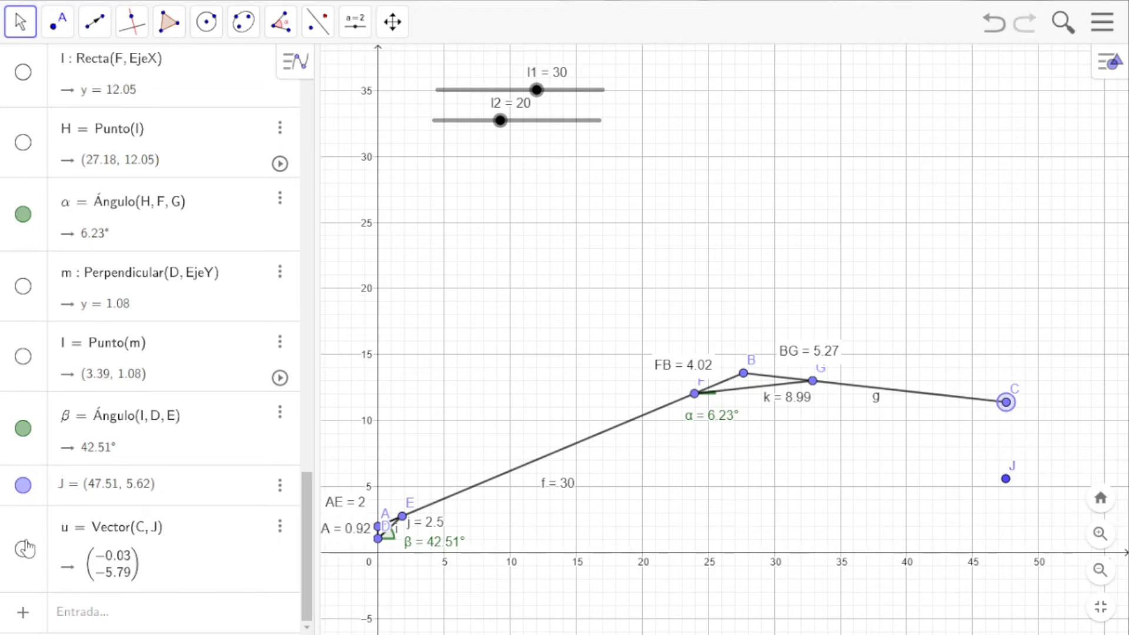
pyautogui.click(23, 485)
pyautogui.click(23, 428)
pyautogui.scroll(5, 29, 535)
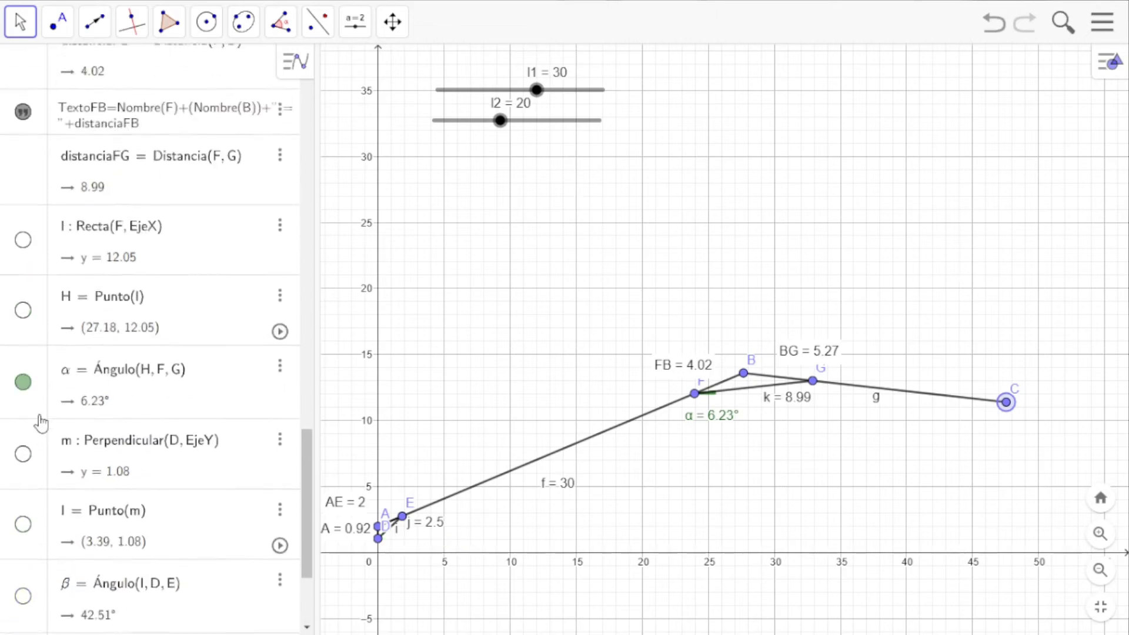
pyautogui.click(26, 540)
# Hide the length texts of FB and BG.
pyautogui.scroll(3, 26, 500)
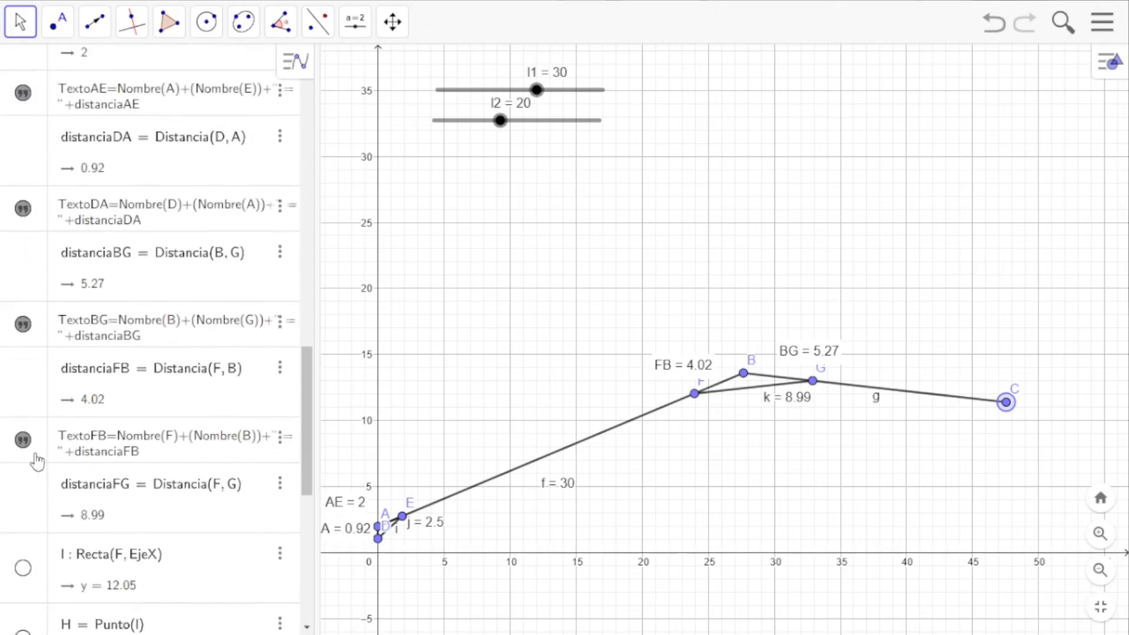
pyautogui.click(23, 435)
pyautogui.click(24, 324)
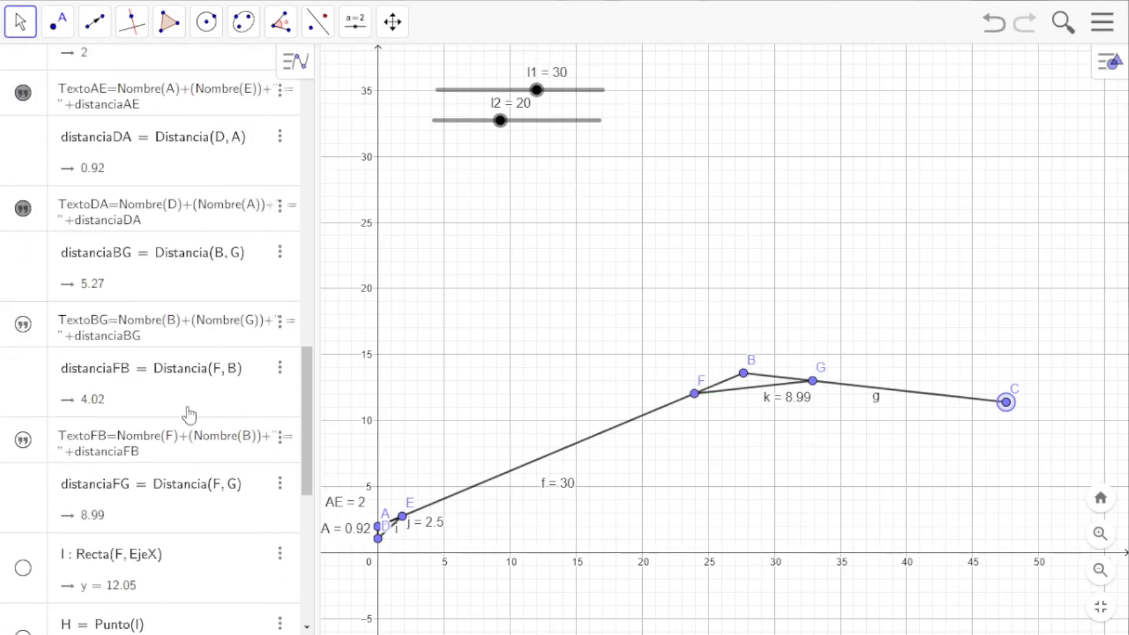
# Hide points A and B, the sliders l1 and l2, and segment AB.
pyautogui.scroll(4, 189, 415)
pyautogui.scroll(8, 190, 415)
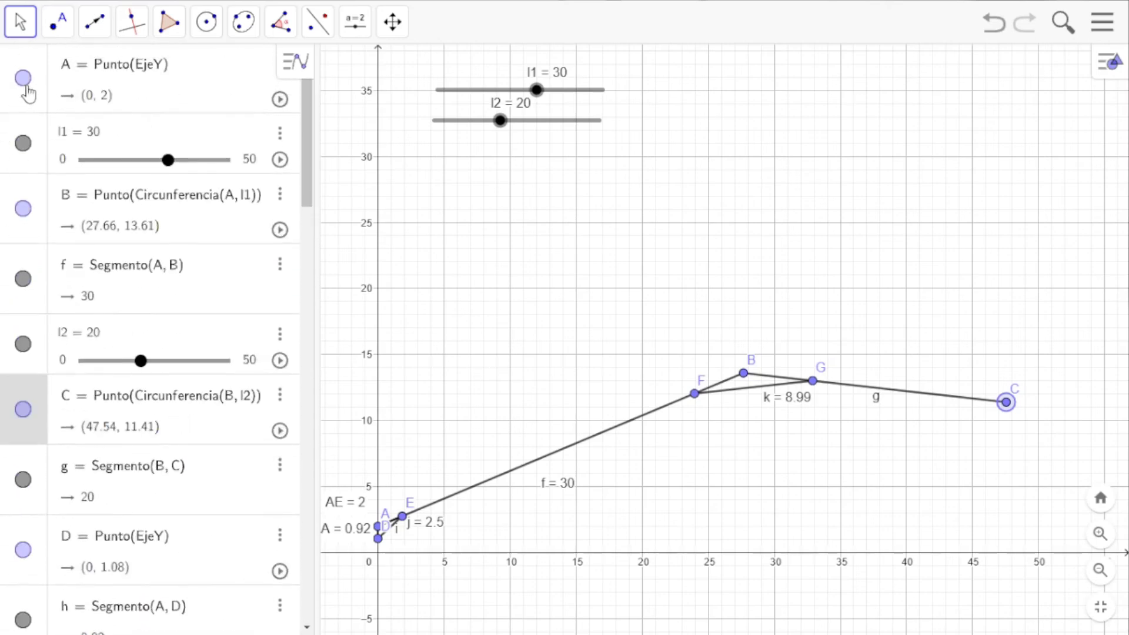
pyautogui.click(23, 78)
pyautogui.click(23, 208)
pyautogui.click(23, 143)
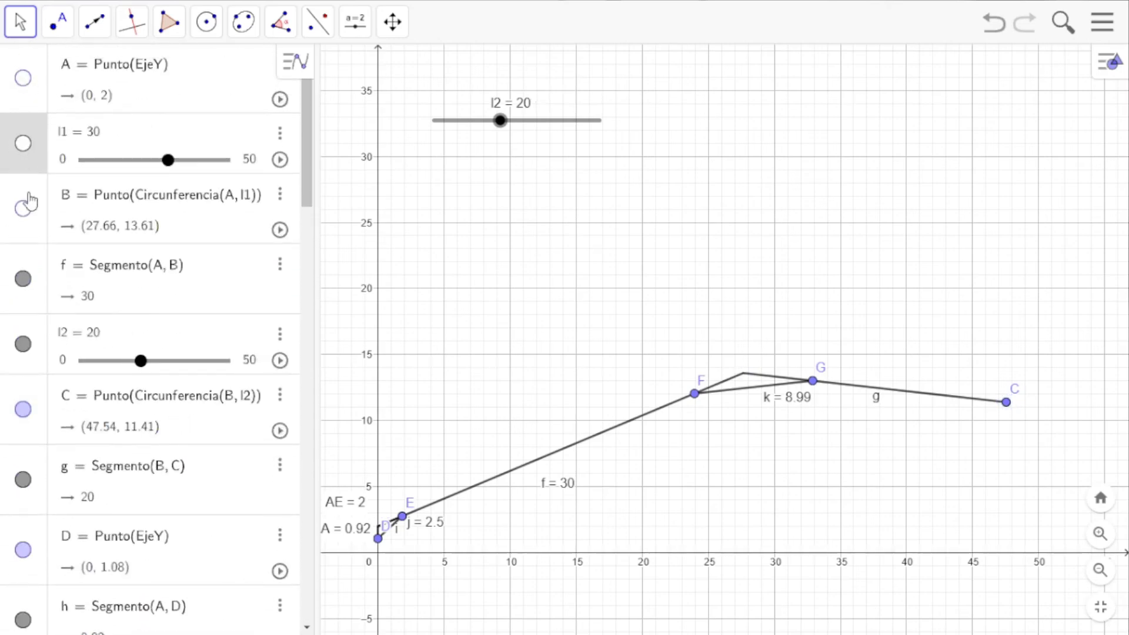
pyautogui.click(23, 283)
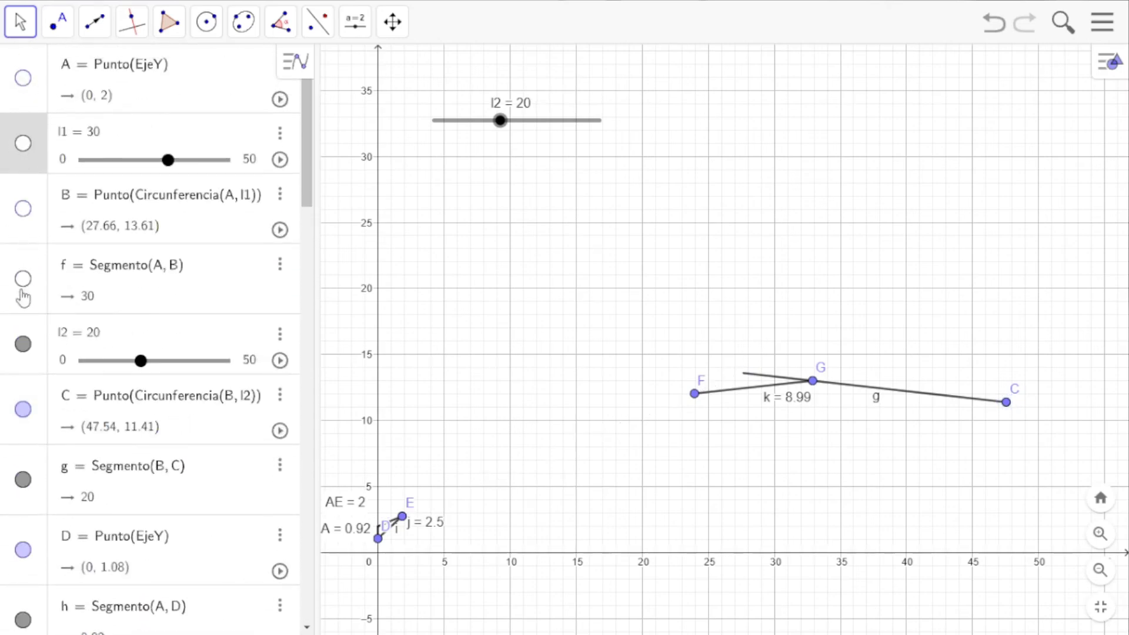
pyautogui.click(23, 347)
# Try toggling the visibility of point C, segment BC, slider l2 and segment AB.
pyautogui.click(23, 410)
pyautogui.click(23, 481)
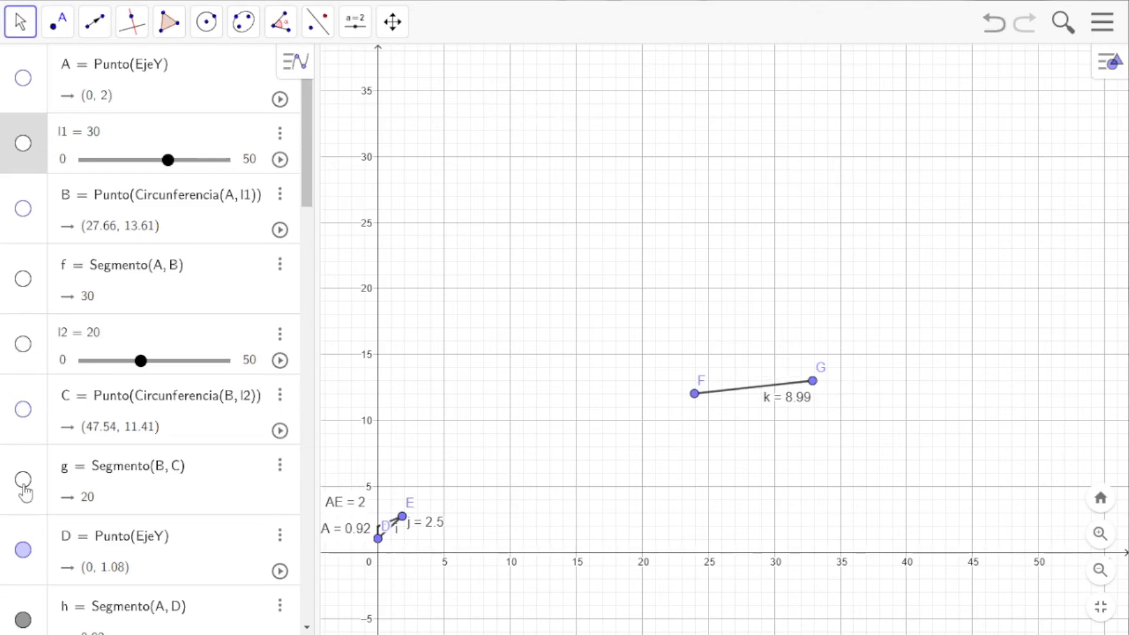
pyautogui.click(24, 480)
pyautogui.click(23, 409)
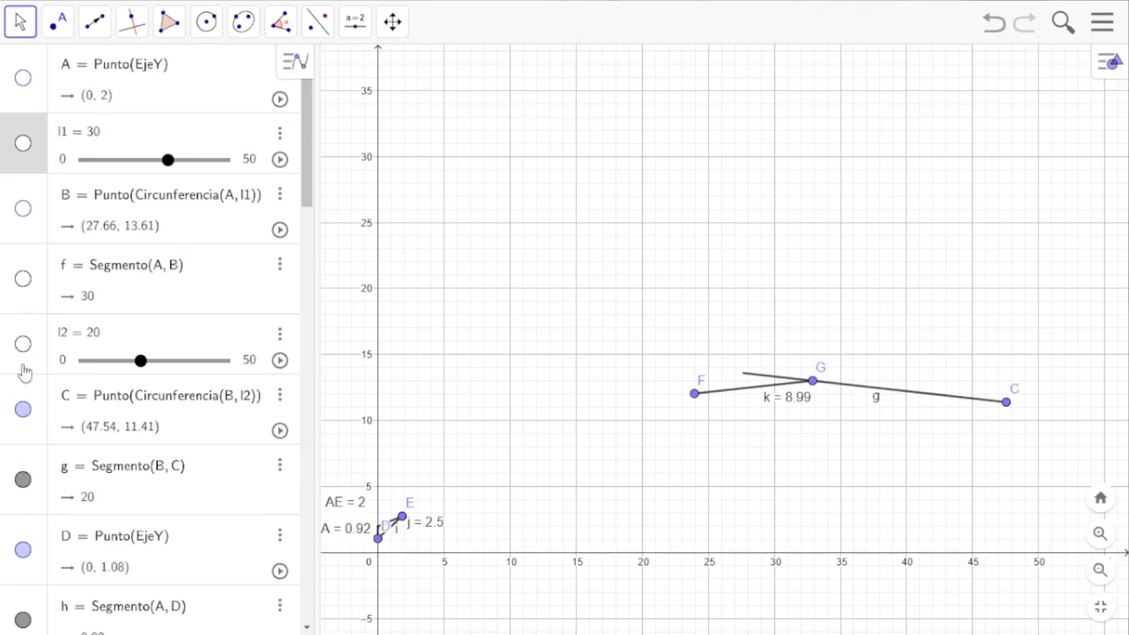
pyautogui.click(23, 344)
pyautogui.click(21, 345)
pyautogui.click(24, 279)
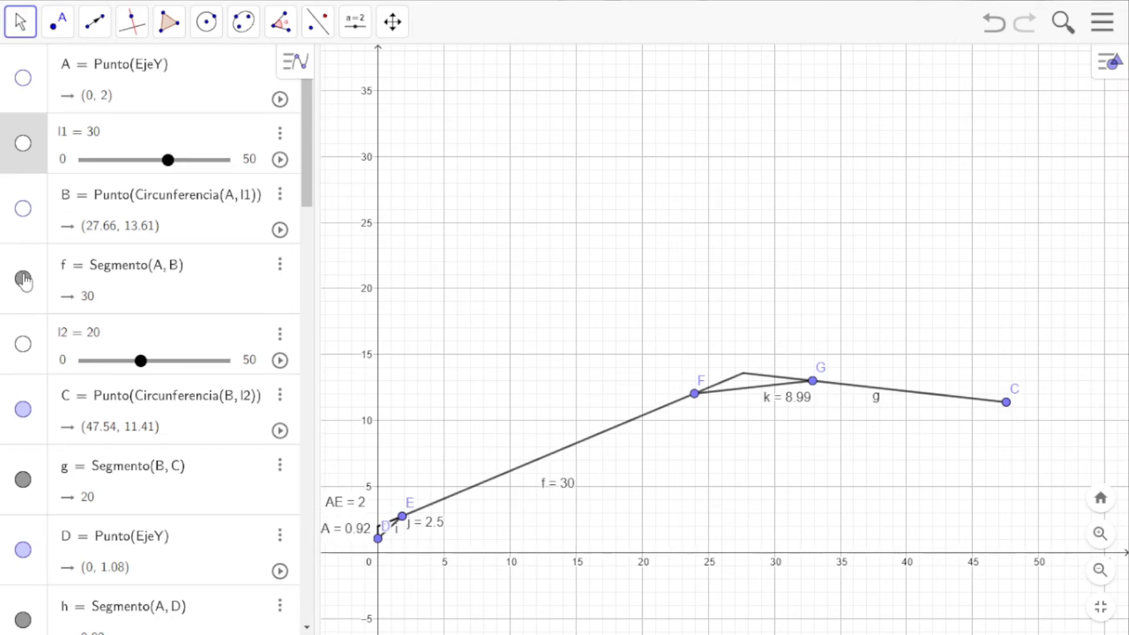
pyautogui.click(24, 279)
pyautogui.click(23, 279)
pyautogui.click(23, 279)
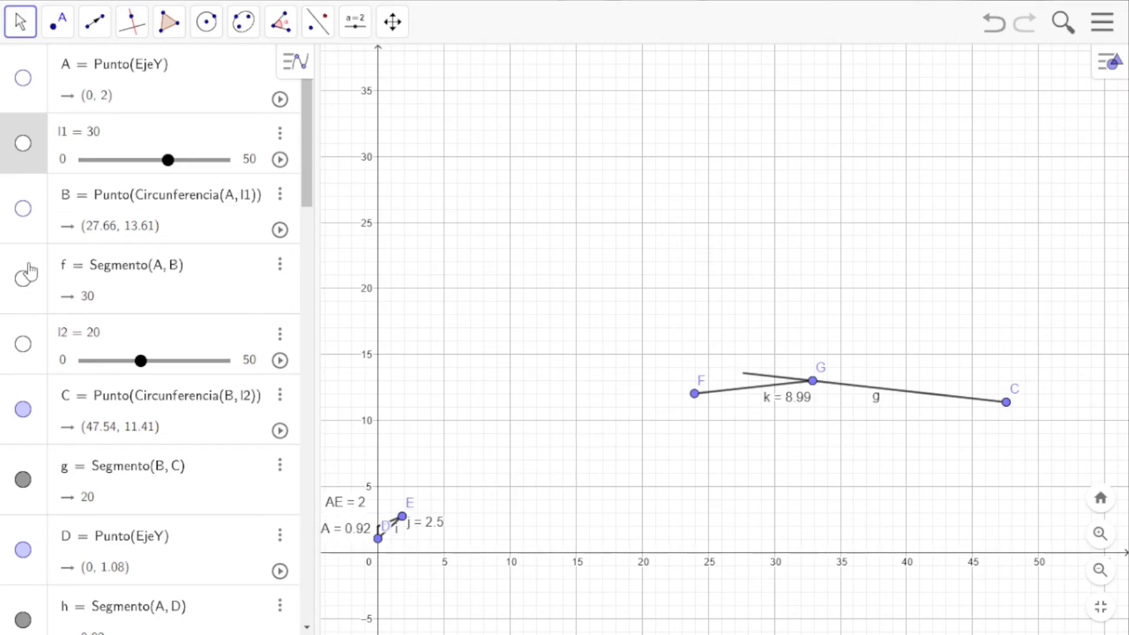
# Show point B and hide points D and E together with segments AD, AE and DE.
pyautogui.click(23, 209)
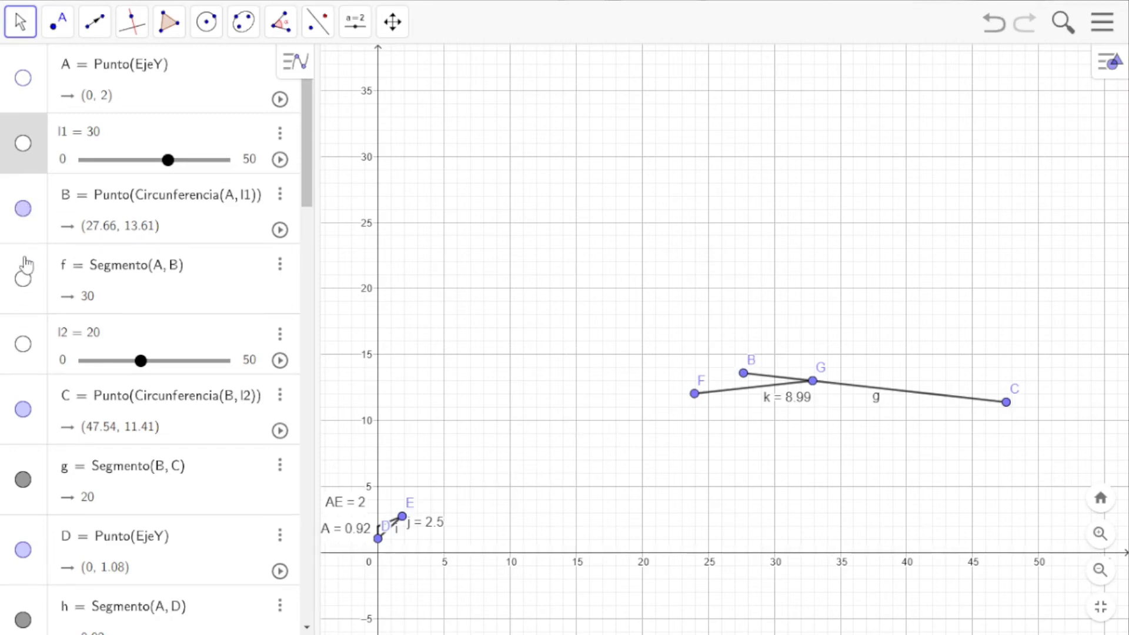
pyautogui.scroll(-4, 35, 388)
pyautogui.click(24, 302)
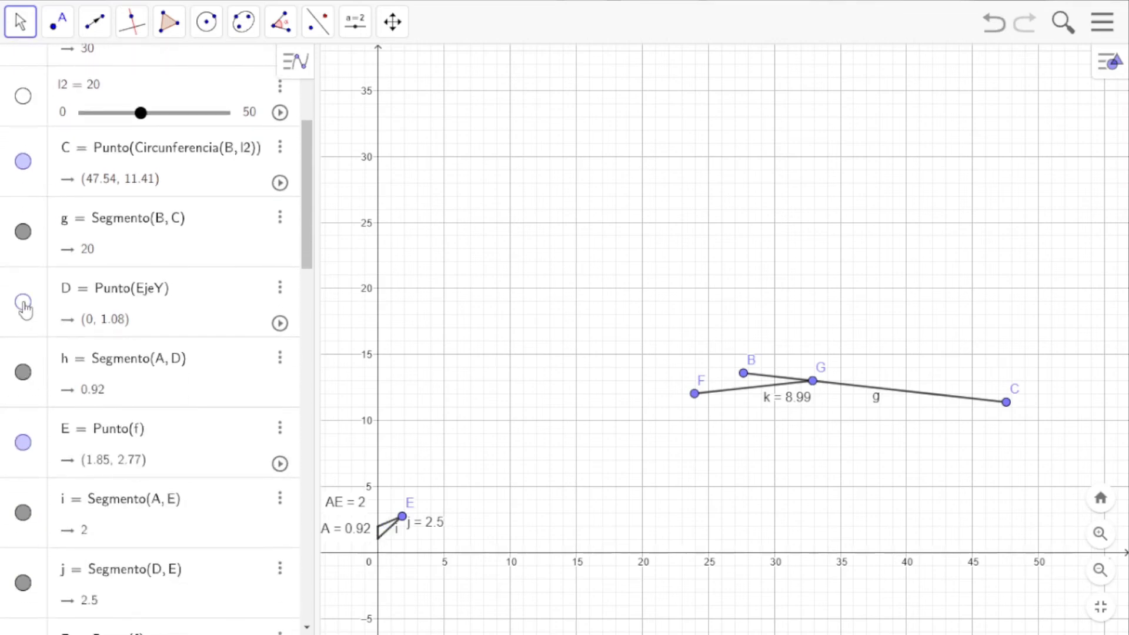
pyautogui.click(23, 372)
pyautogui.scroll(-1, 26, 385)
pyautogui.click(23, 359)
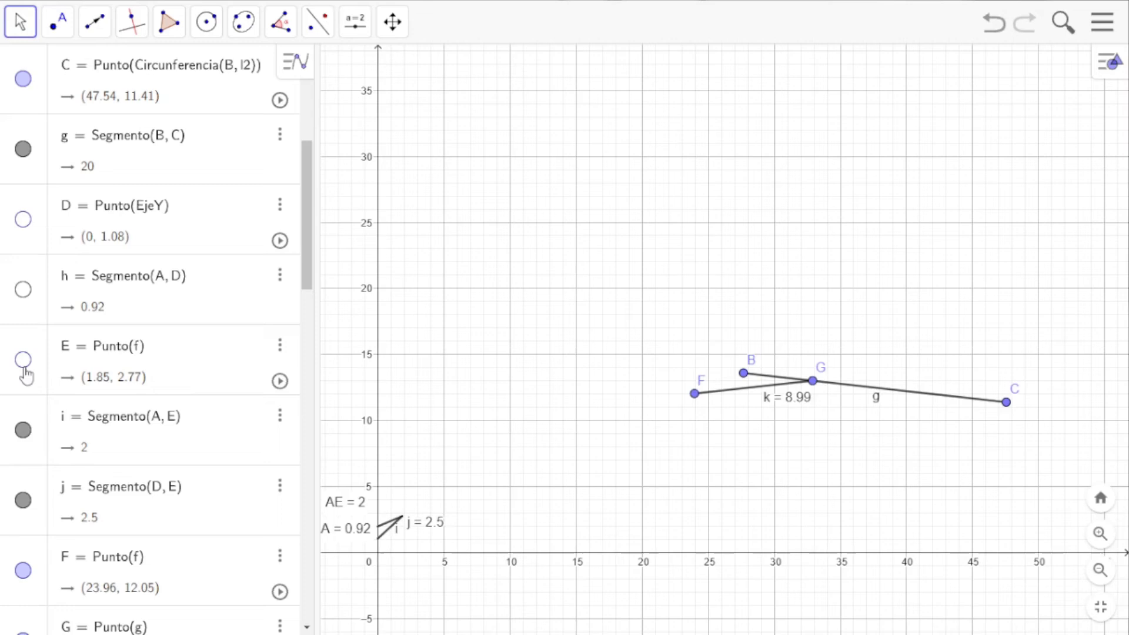
pyautogui.click(22, 430)
pyautogui.click(23, 499)
# Hide segment FG while keeping its end points F and G shown.
pyautogui.scroll(-3, 23, 511)
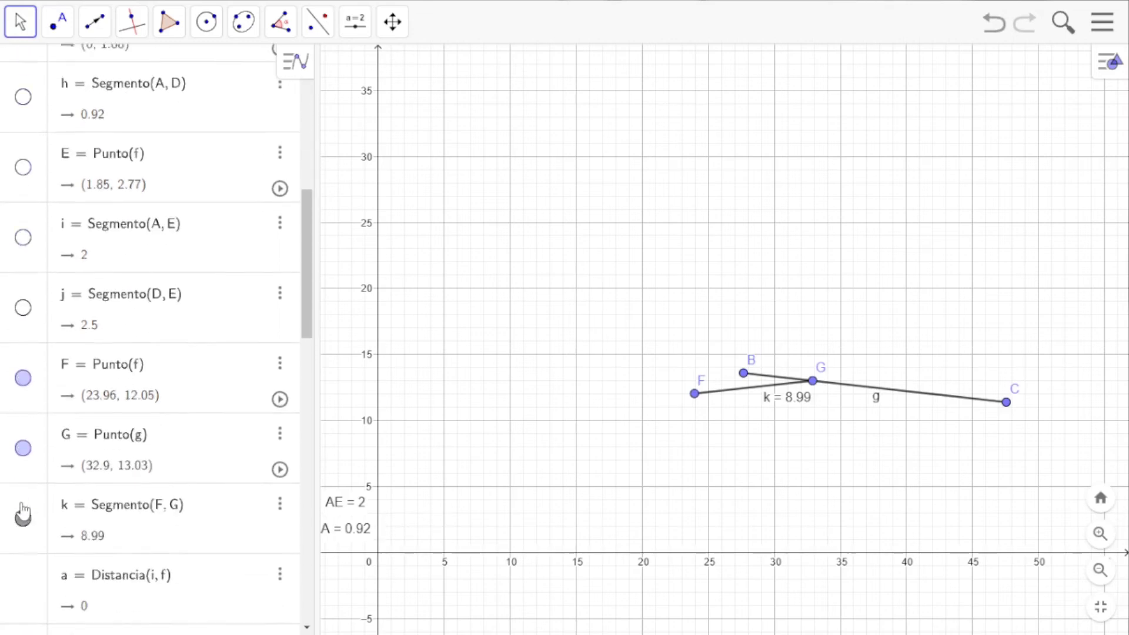
pyautogui.click(23, 323)
pyautogui.click(24, 323)
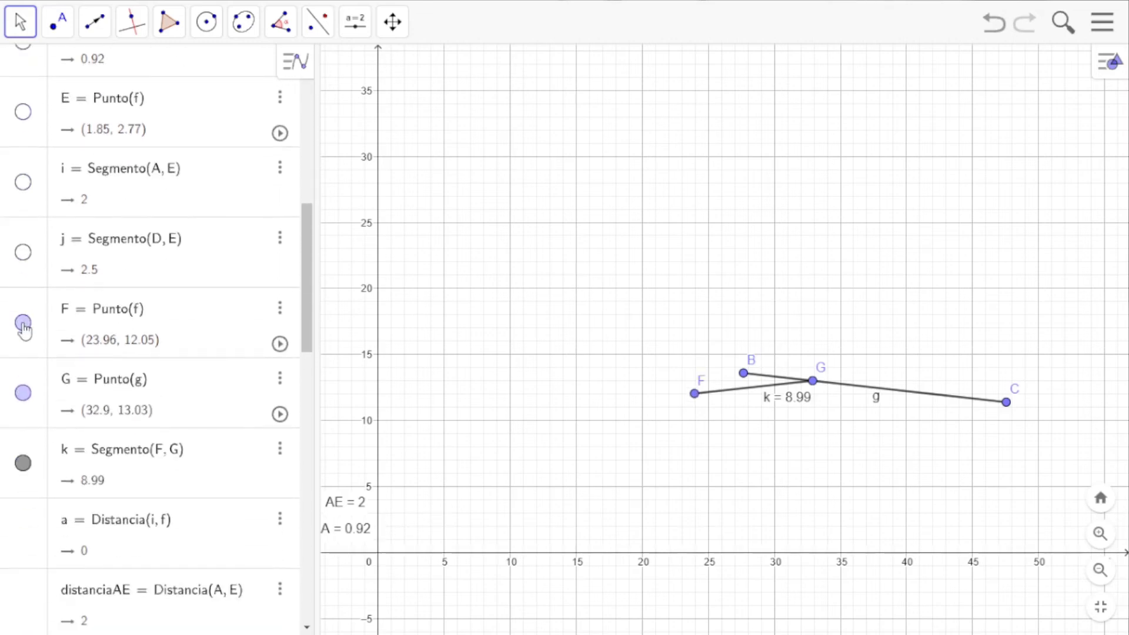
pyautogui.click(23, 392)
pyautogui.click(23, 392)
pyautogui.click(23, 462)
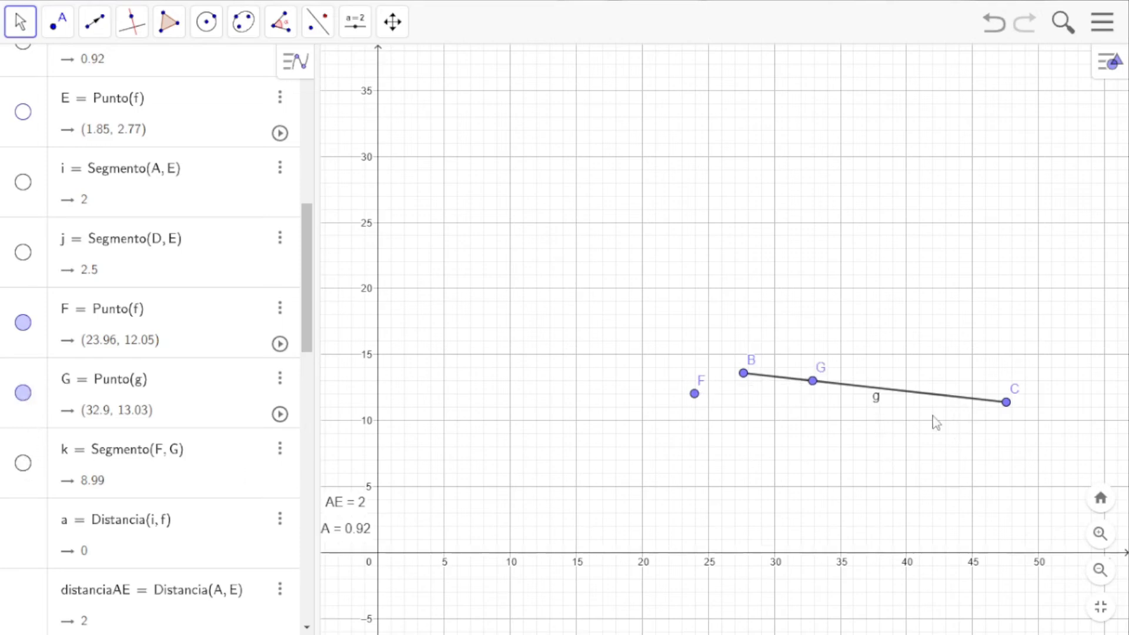
# Draw a vector from point C straight down, about 4.3 units long.
pyautogui.scroll(5, 935, 421)
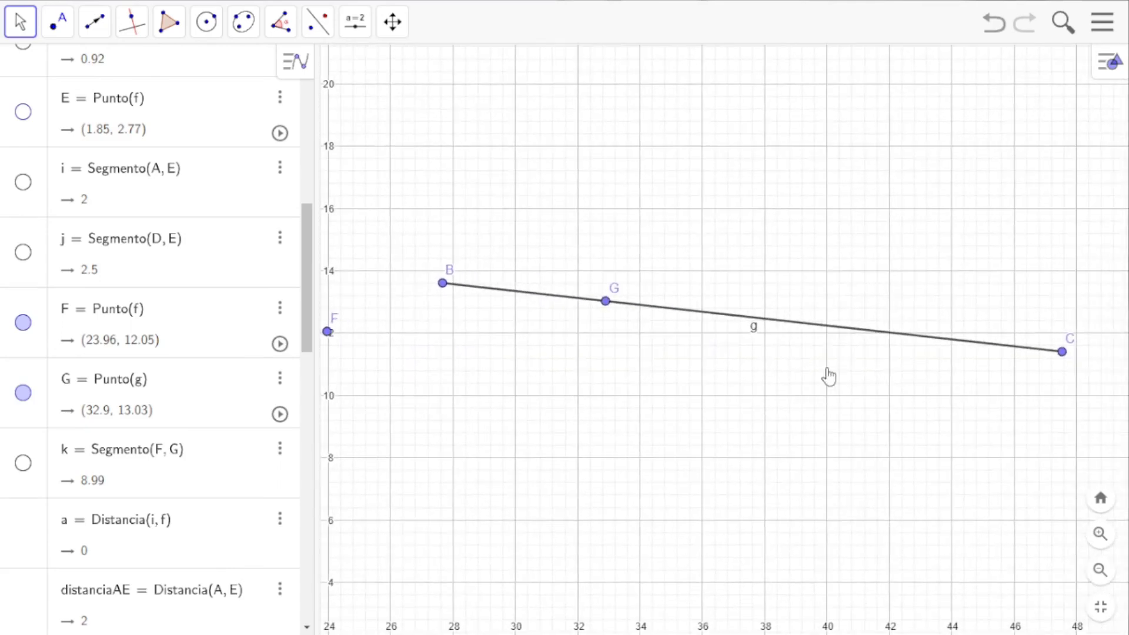
pyautogui.scroll(-1, 847, 374)
pyautogui.moveTo(829, 376); pyautogui.dragTo(805, 428)
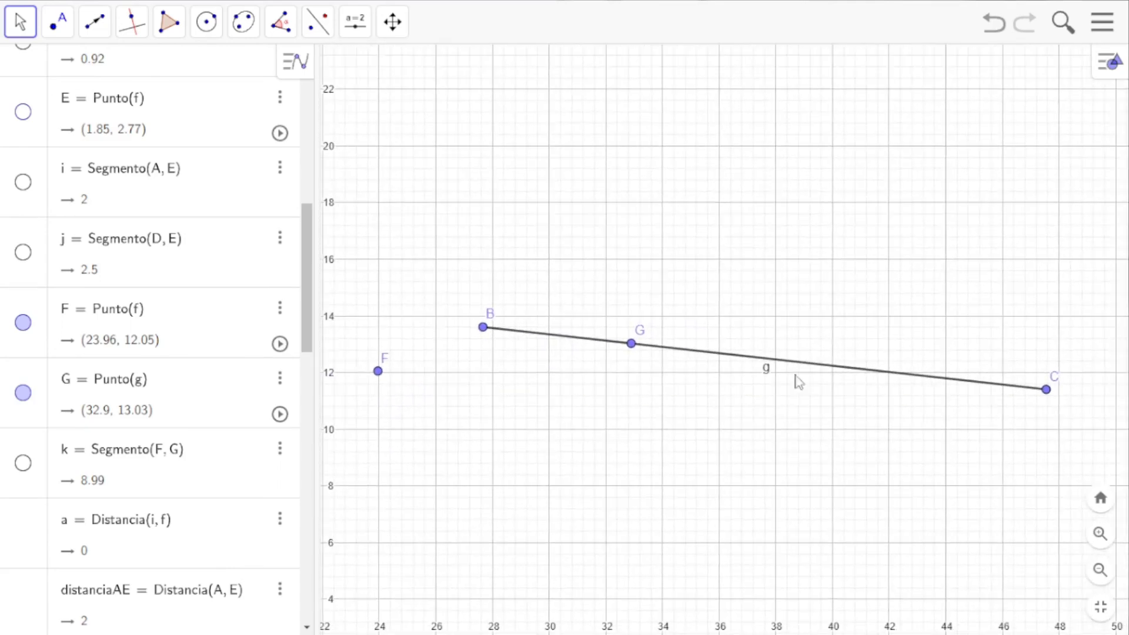
pyautogui.click(95, 25)
pyautogui.click(134, 246)
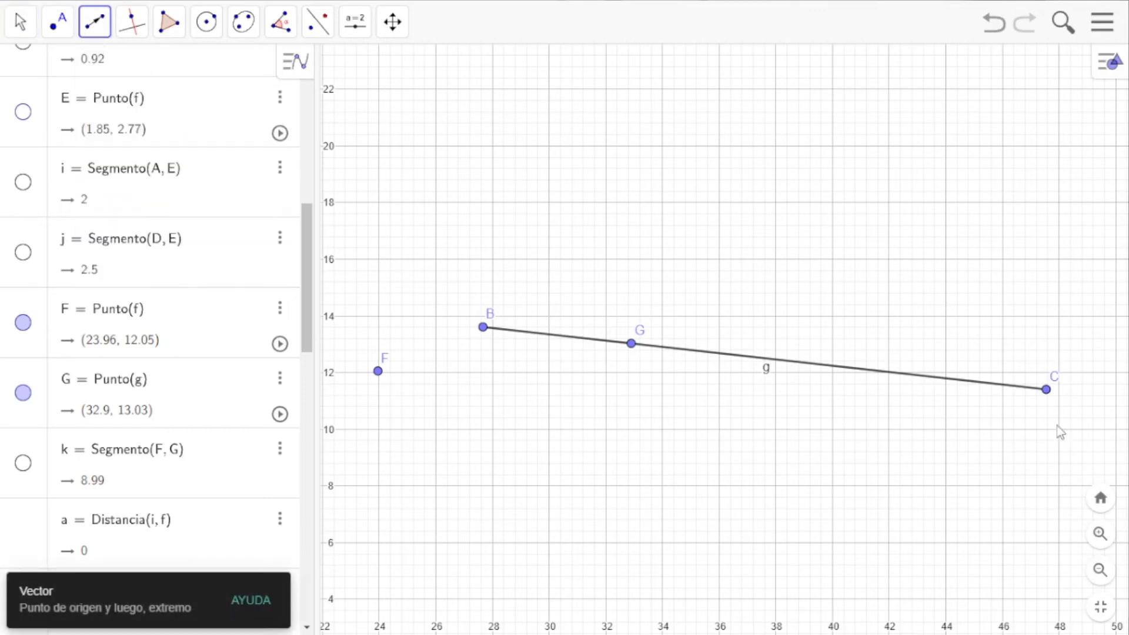
pyautogui.click(1047, 392)
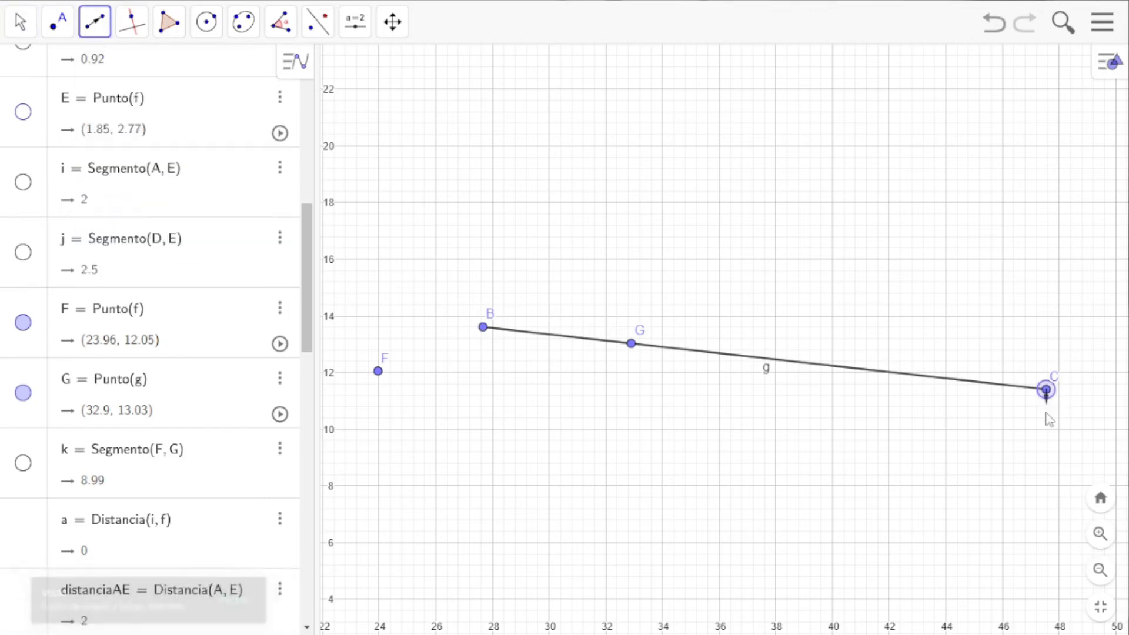
pyautogui.click(1047, 511)
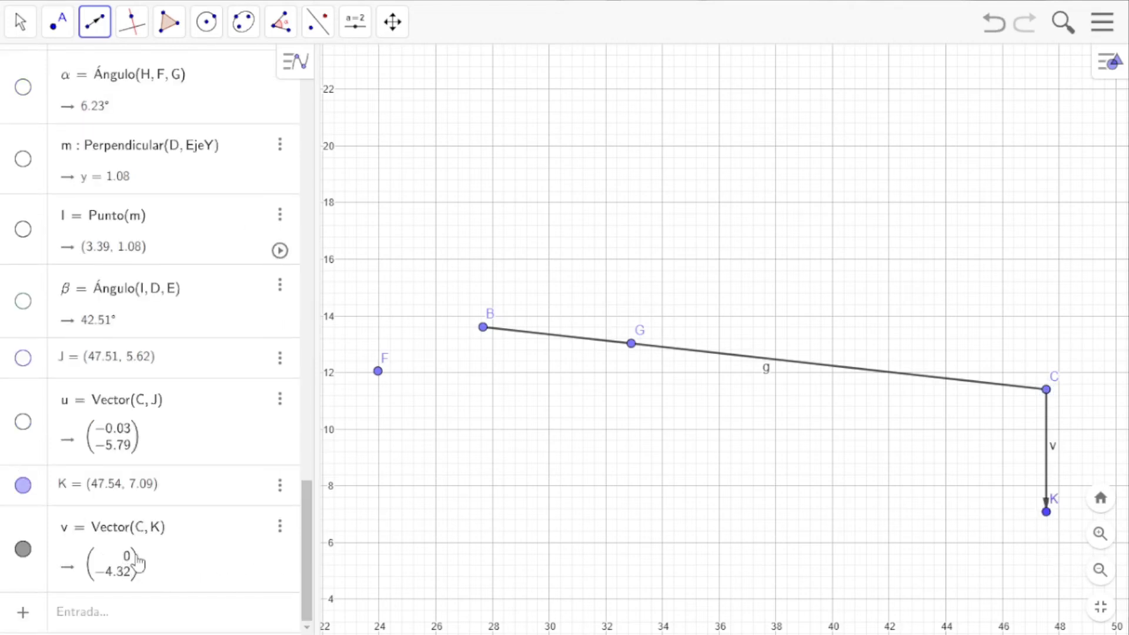
pyautogui.press('Escape')
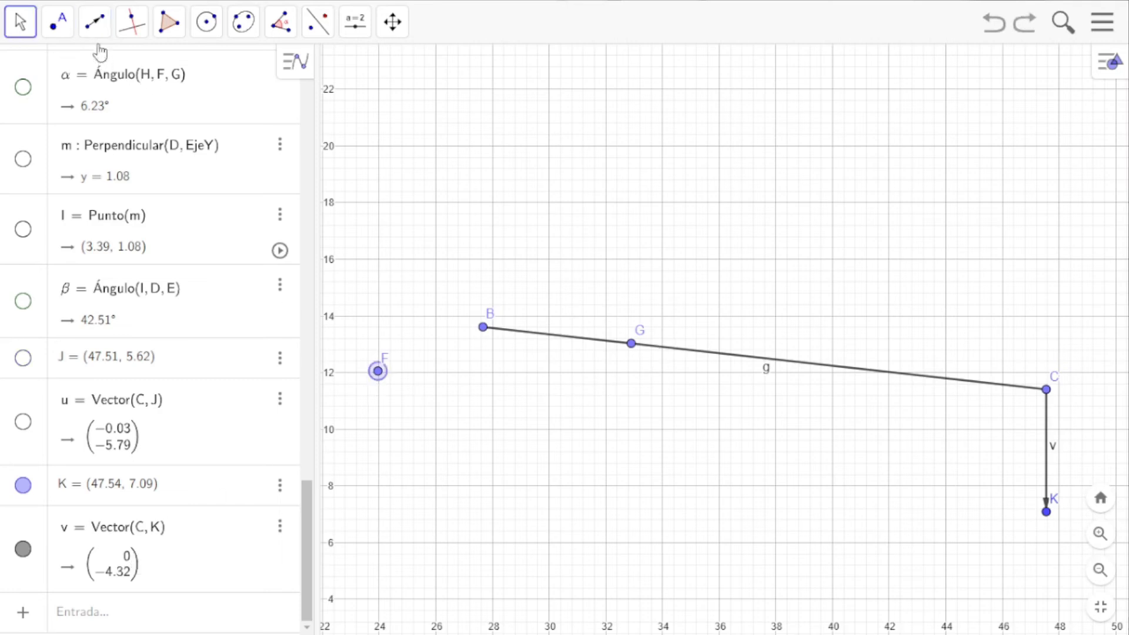
# Draw a vector starting at point F and ending at point G.
pyautogui.click(94, 23)
pyautogui.click(134, 244)
pyautogui.click(378, 371)
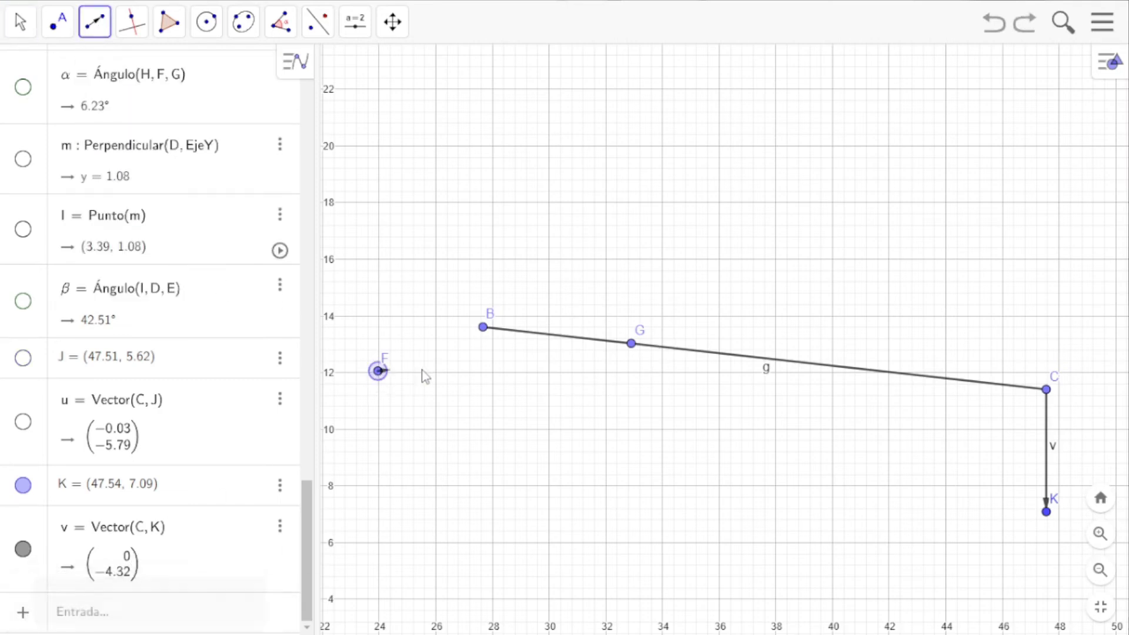
pyautogui.click(631, 343)
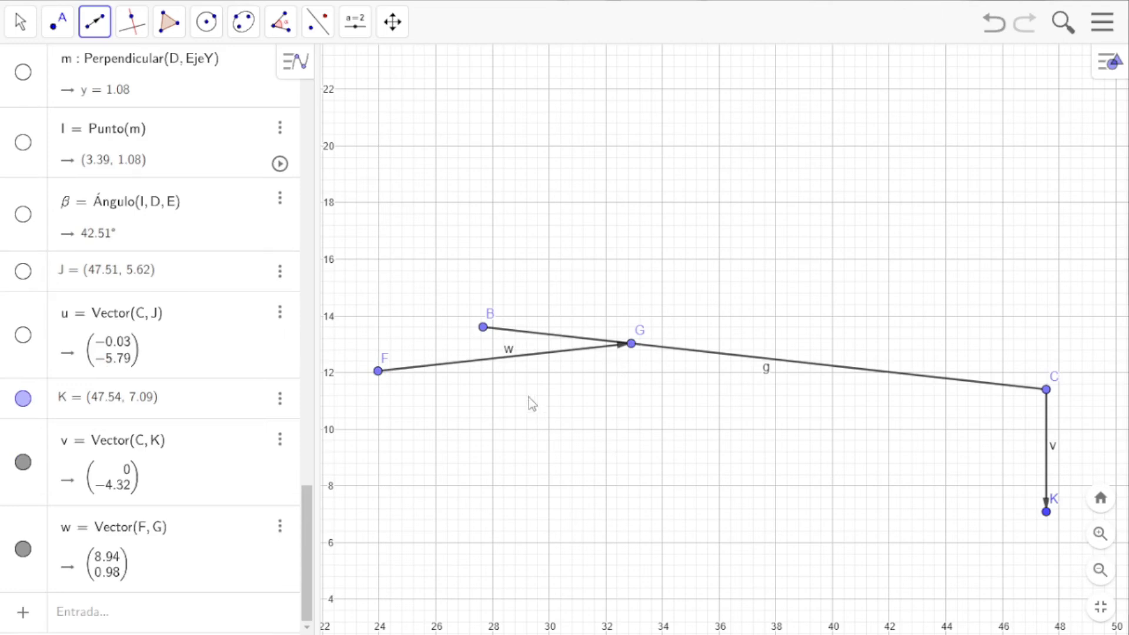
# Draw two reaction vectors from point B: one pointing right about 3.6 units and one pointing up about 3.2 units.
pyautogui.click(482, 327)
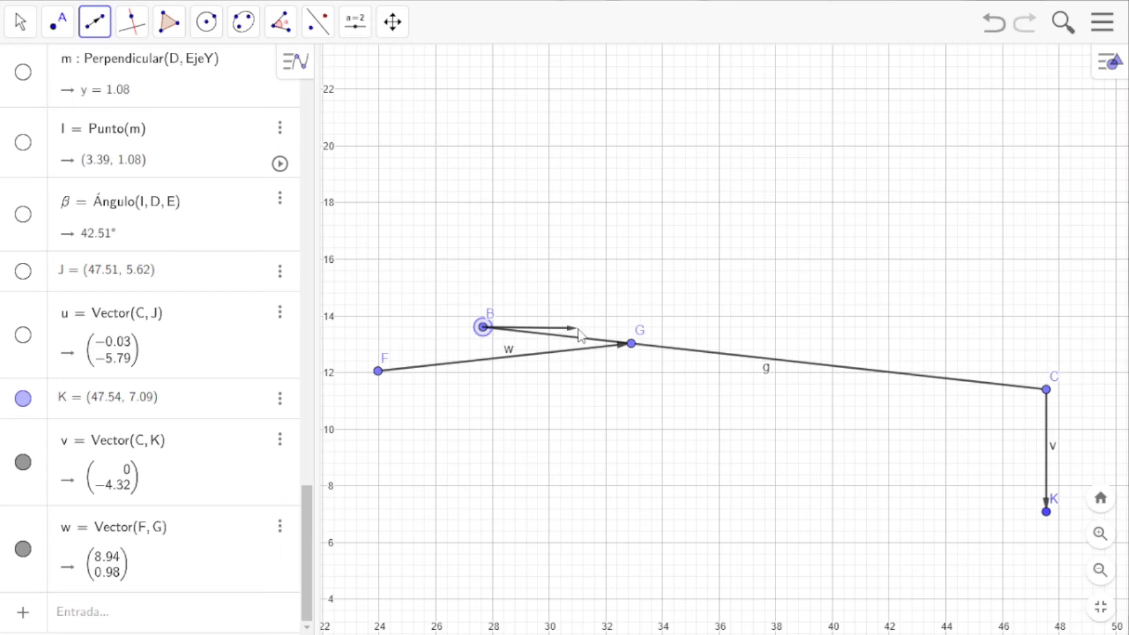
pyautogui.click(584, 328)
pyautogui.click(483, 327)
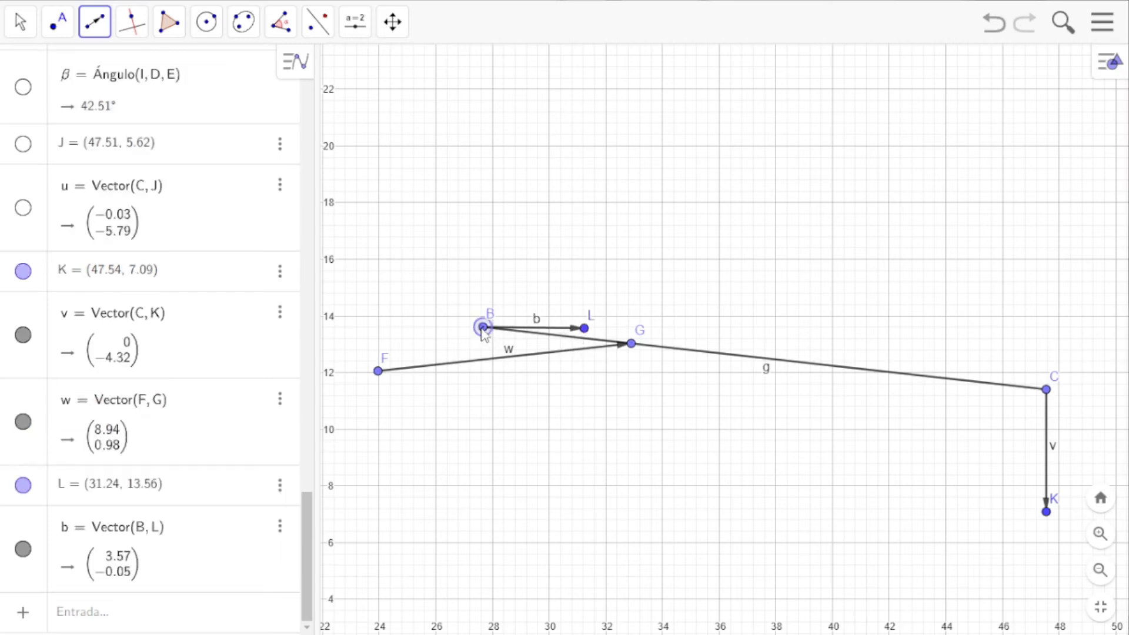
pyautogui.click(484, 236)
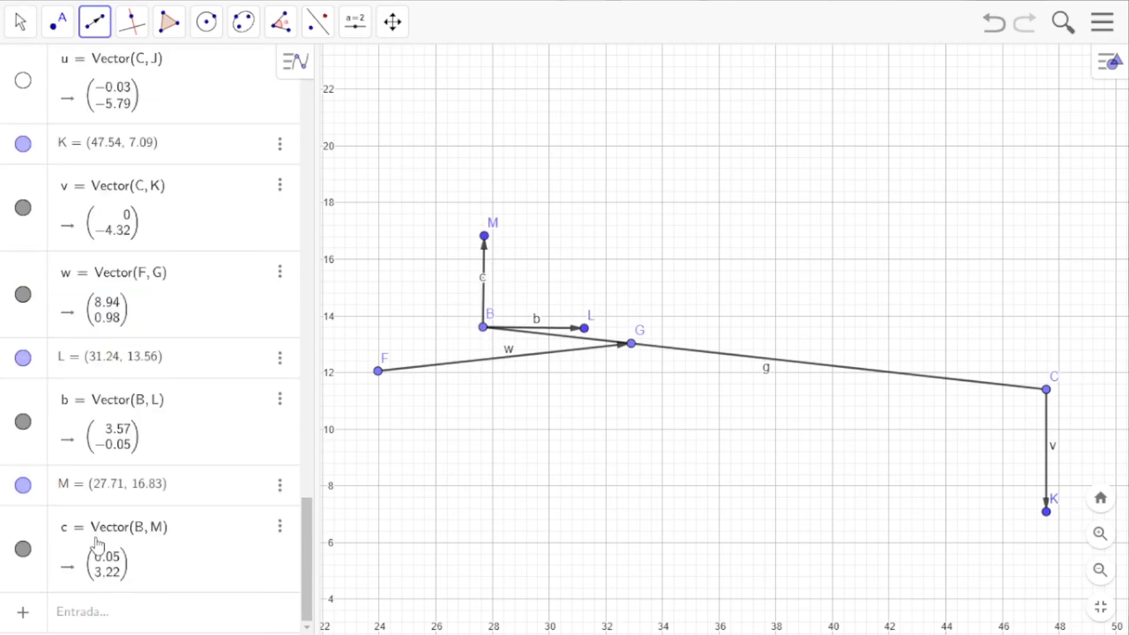
pyautogui.press('Escape')
# Move the end points of the two vectors at B to about (27.65, 16.83) and (31.18, 13.59) to straighten them.
pyautogui.click(15, 26)
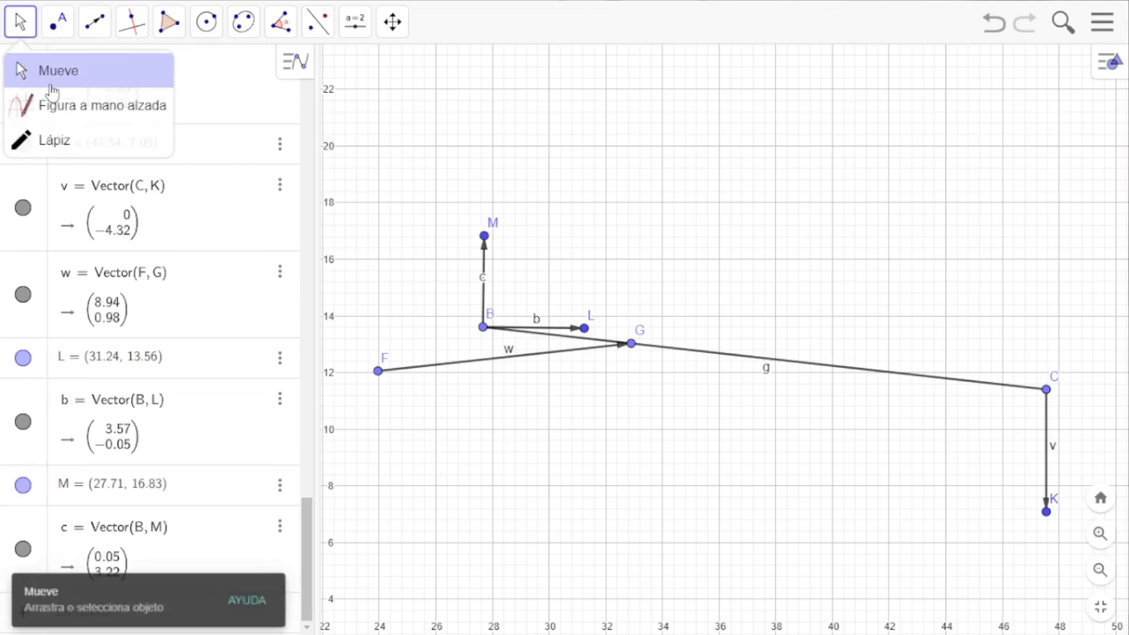
pyautogui.click(51, 86)
pyautogui.click(485, 237)
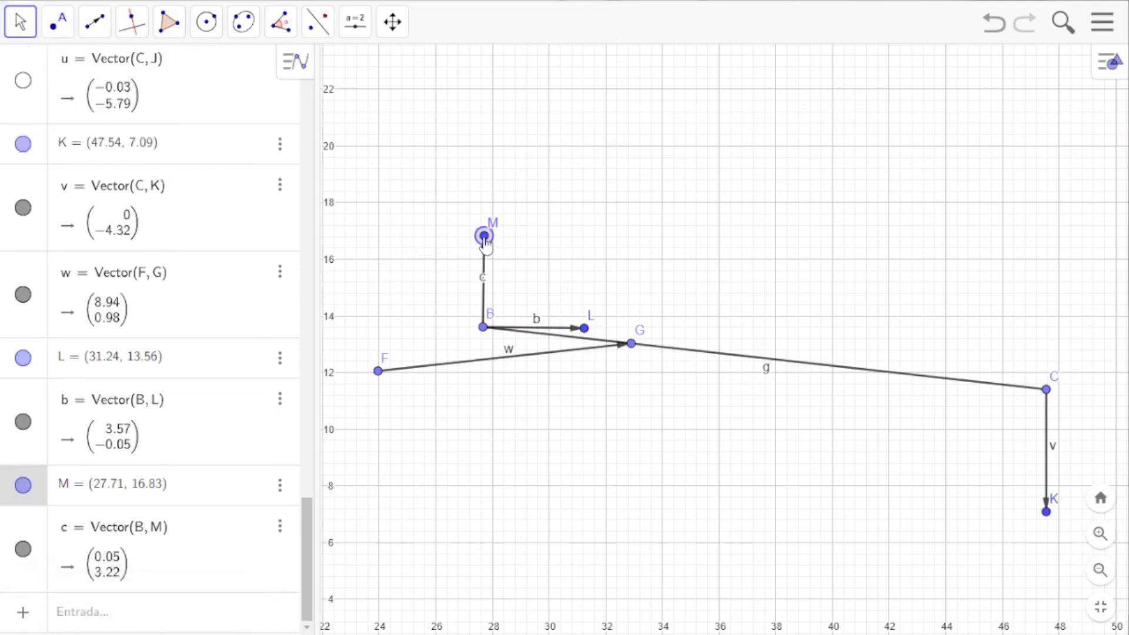
pyautogui.moveTo(484, 237); pyautogui.dragTo(484, 237)
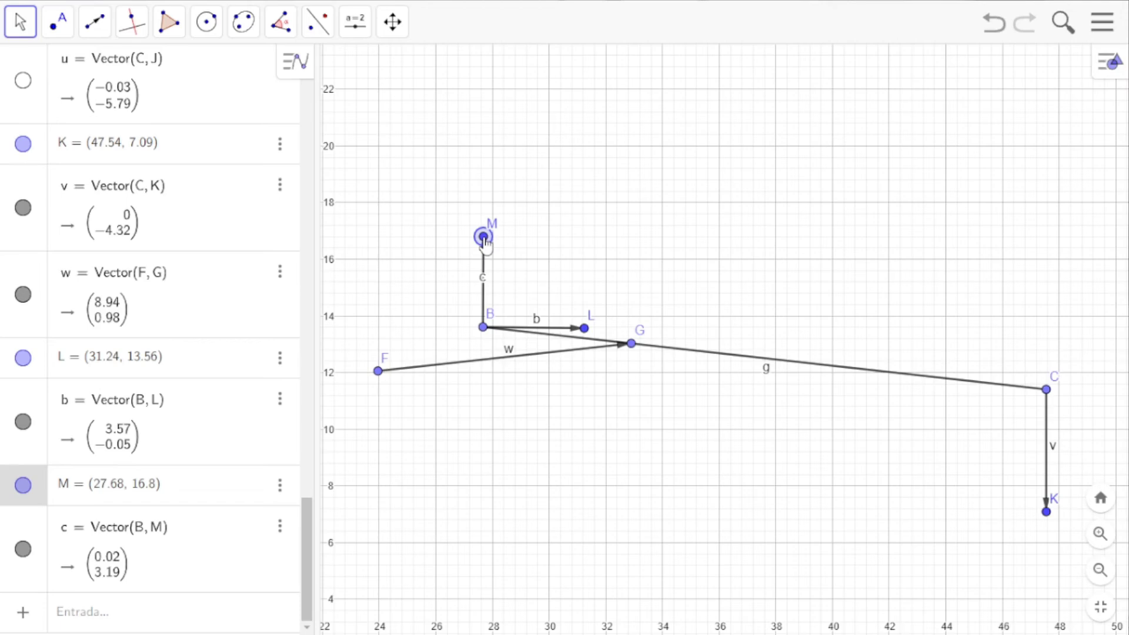
pyautogui.moveTo(483, 238); pyautogui.dragTo(482, 236)
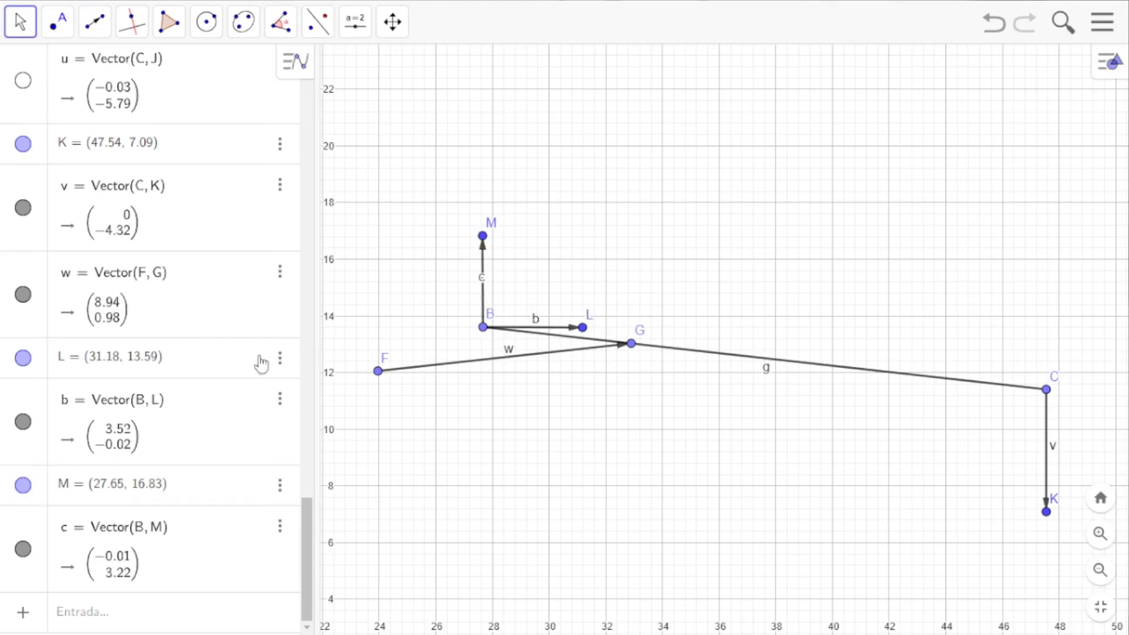
# Set the x-coordinate of point M to 27.66 to match point B, making the upward vector exactly vertical.
pyautogui.scroll(7, 260, 361)
pyautogui.scroll(10, 308, 475)
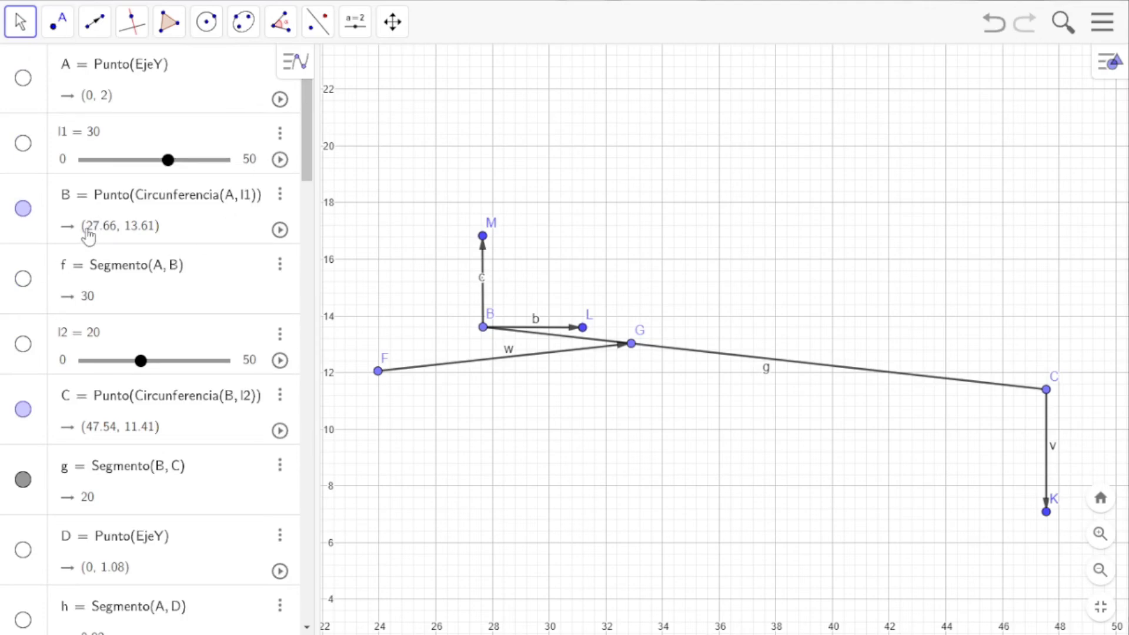
pyautogui.moveTo(307, 141); pyautogui.dragTo(272, 571)
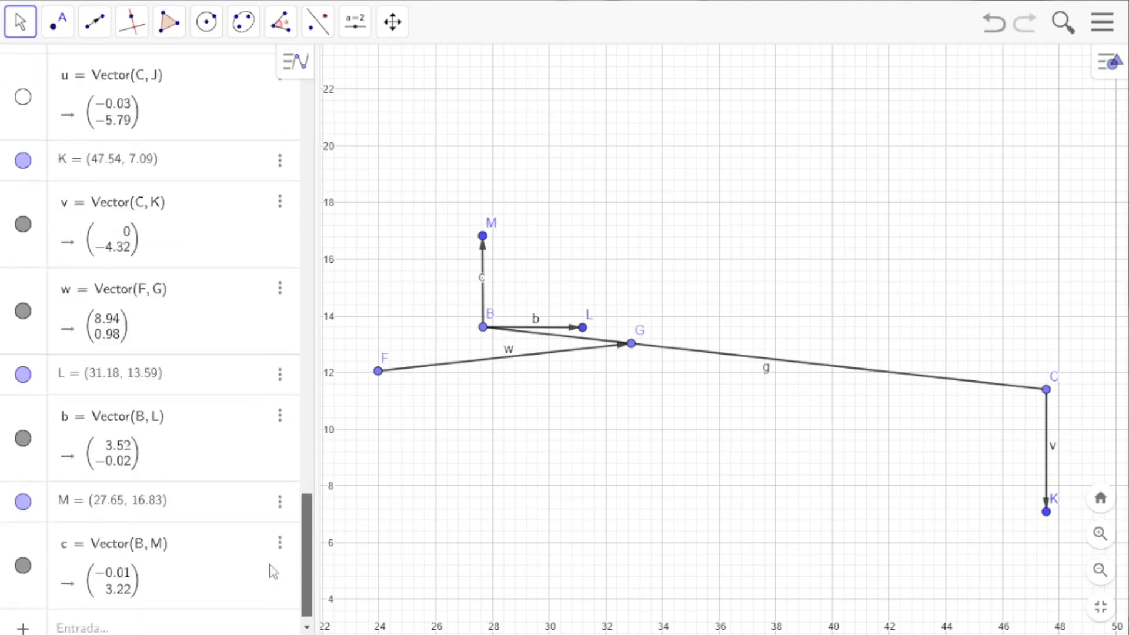
pyautogui.scroll(-1, 272, 572)
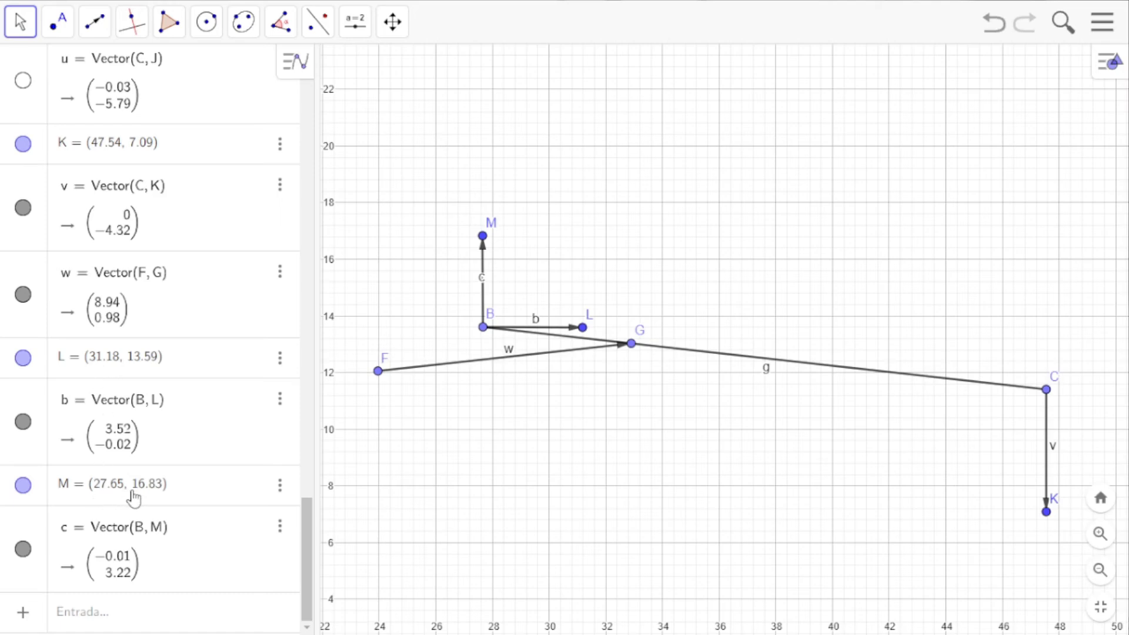
pyautogui.click(104, 491)
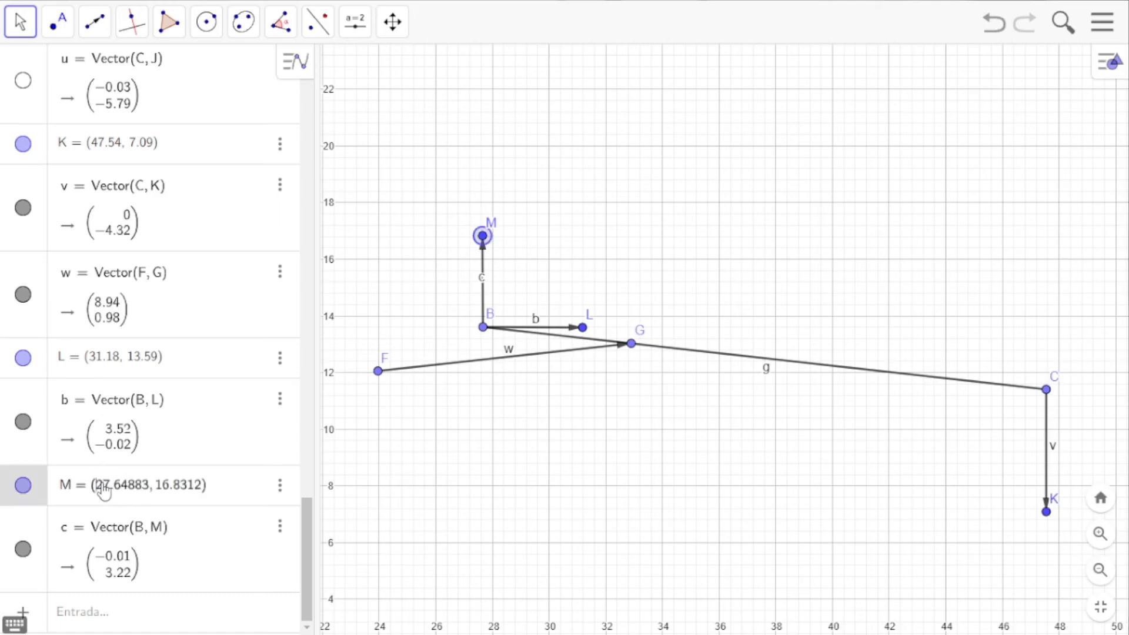
pyautogui.click(142, 487)
pyautogui.press('Delete')
pyautogui.press('BackSpace')
pyautogui.press('BackSpace')
pyautogui.press('BackSpace')
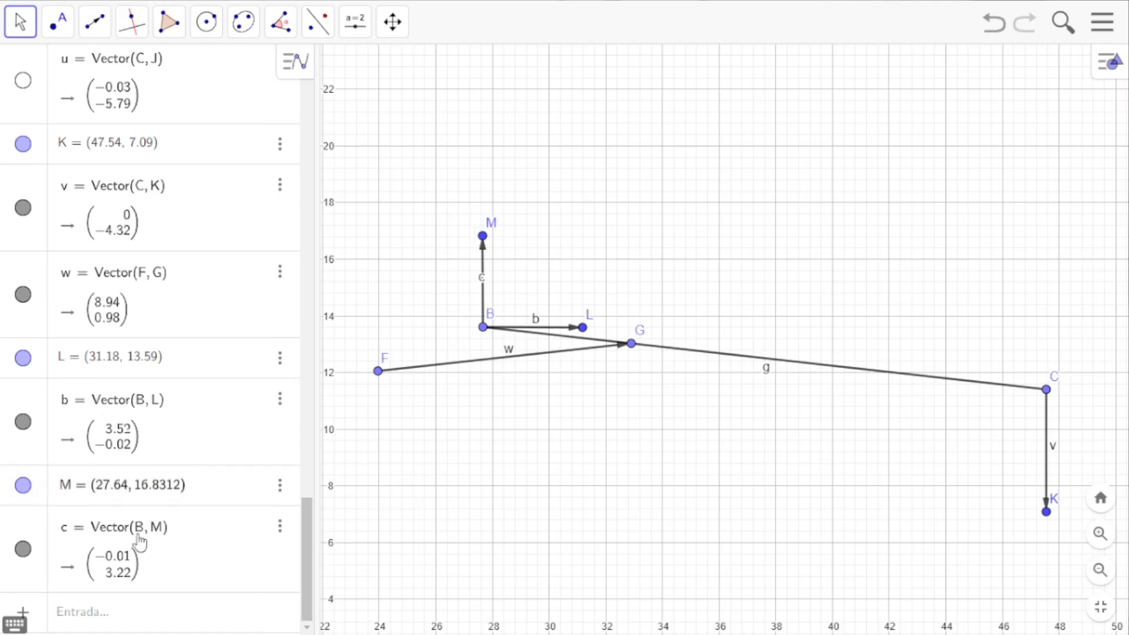
pyautogui.write('6')
pyautogui.press('Return')
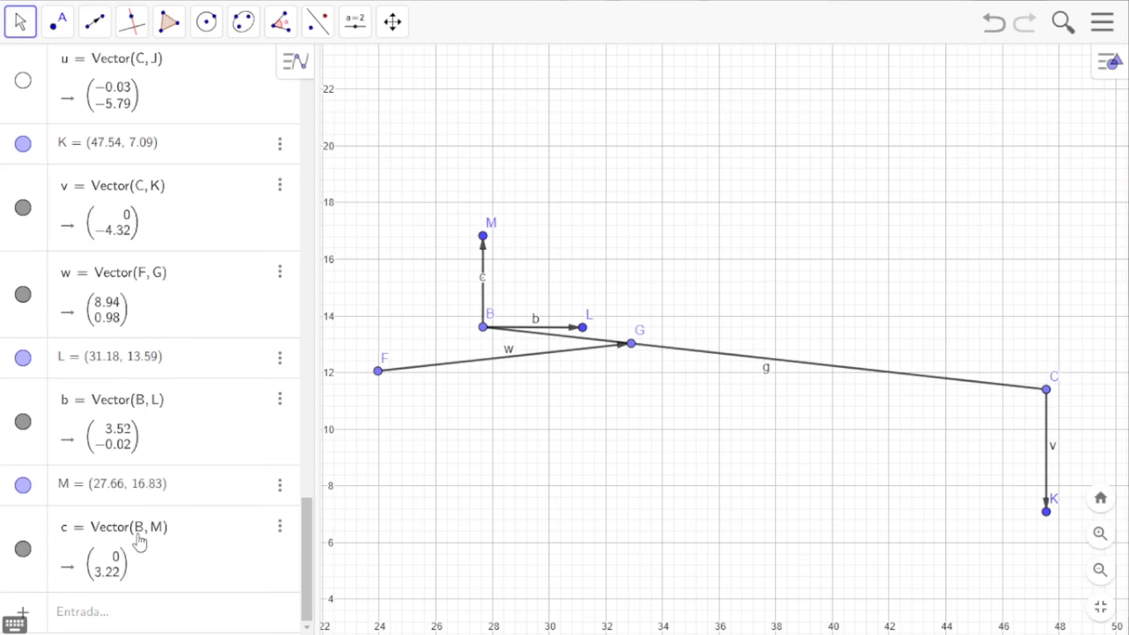
# Set the y-coordinate of point L to 13.61 to match point B, making the sideways vector exactly horizontal.
pyautogui.moveTo(306, 517); pyautogui.dragTo(358, 86)
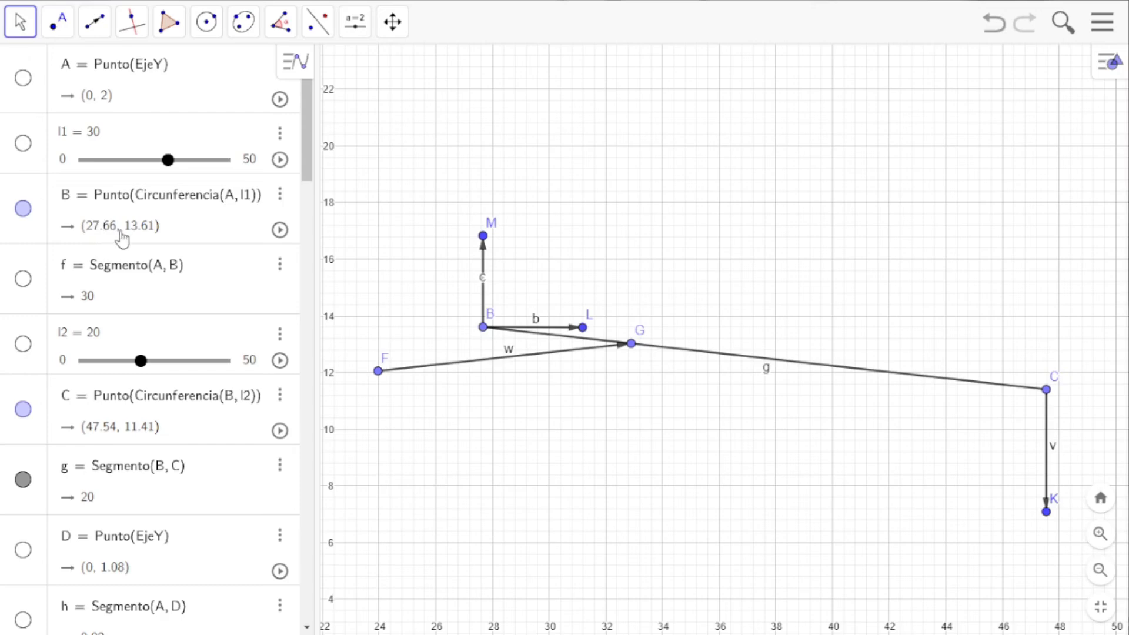
pyautogui.moveTo(312, 121); pyautogui.dragTo(282, 581)
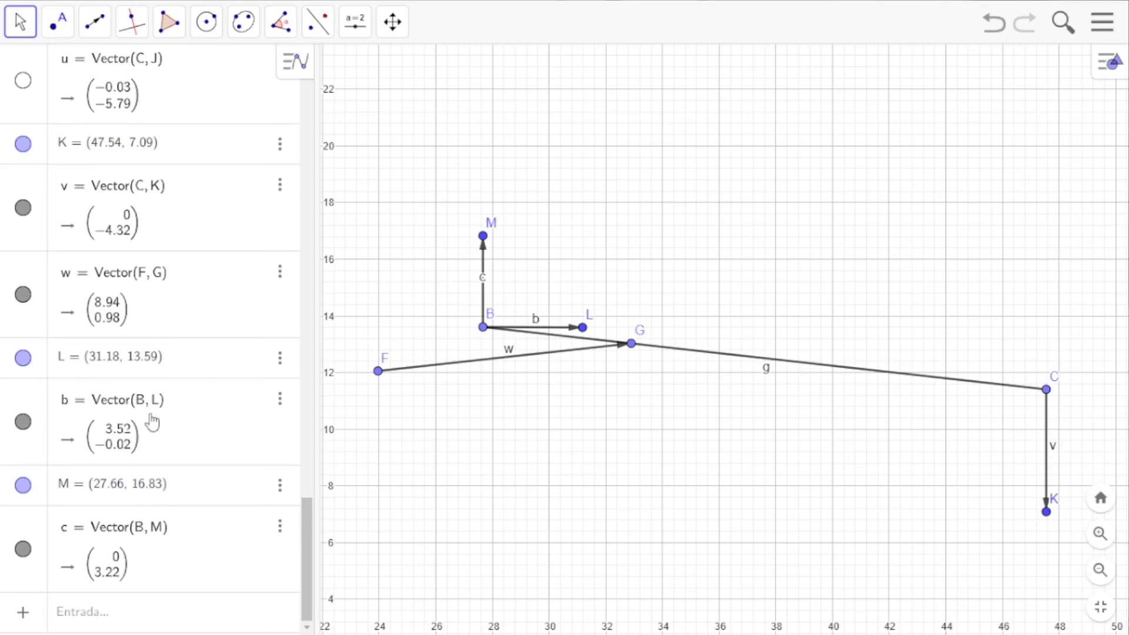
pyautogui.click(145, 355)
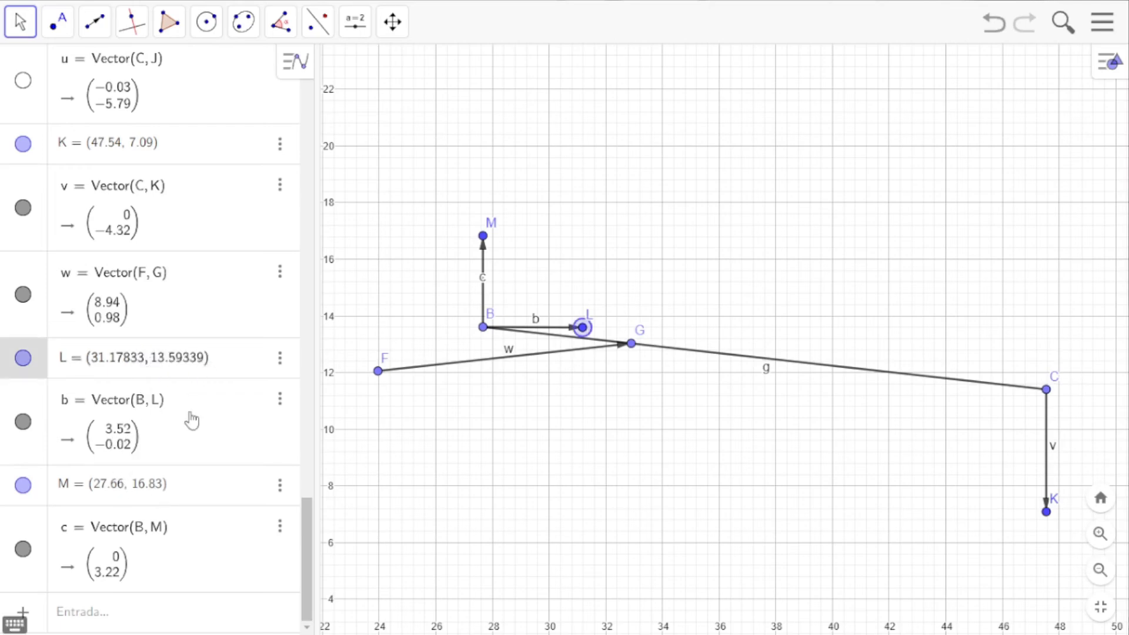
pyautogui.press('BackSpace')
pyautogui.press('BackSpace')
pyautogui.press('BackSpace')
pyautogui.press('Return')
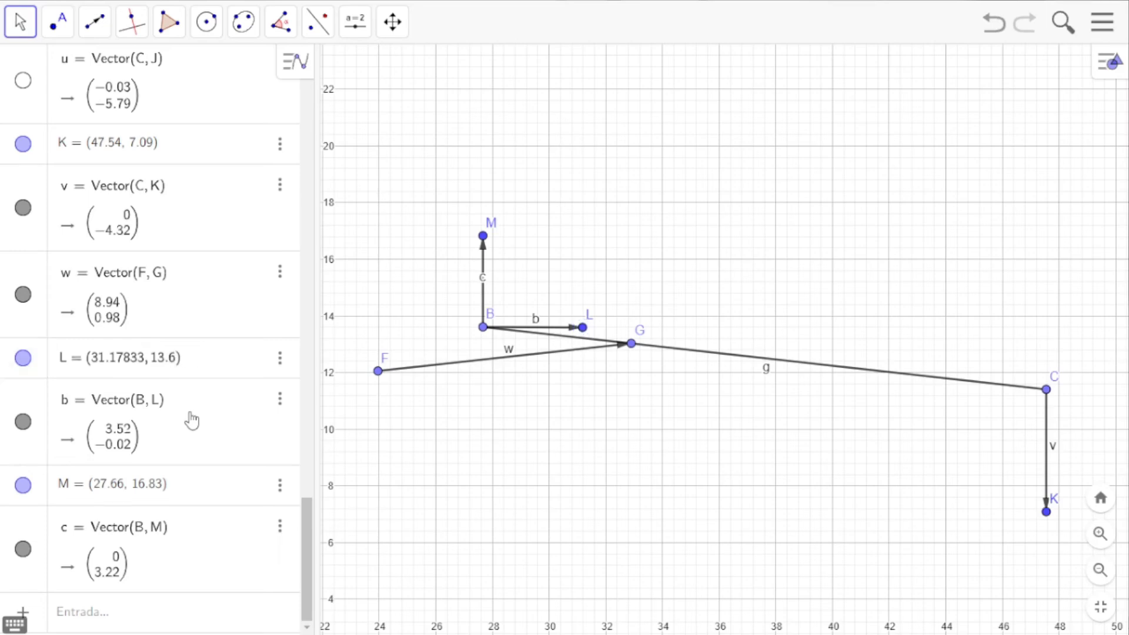
pyautogui.press('Return')
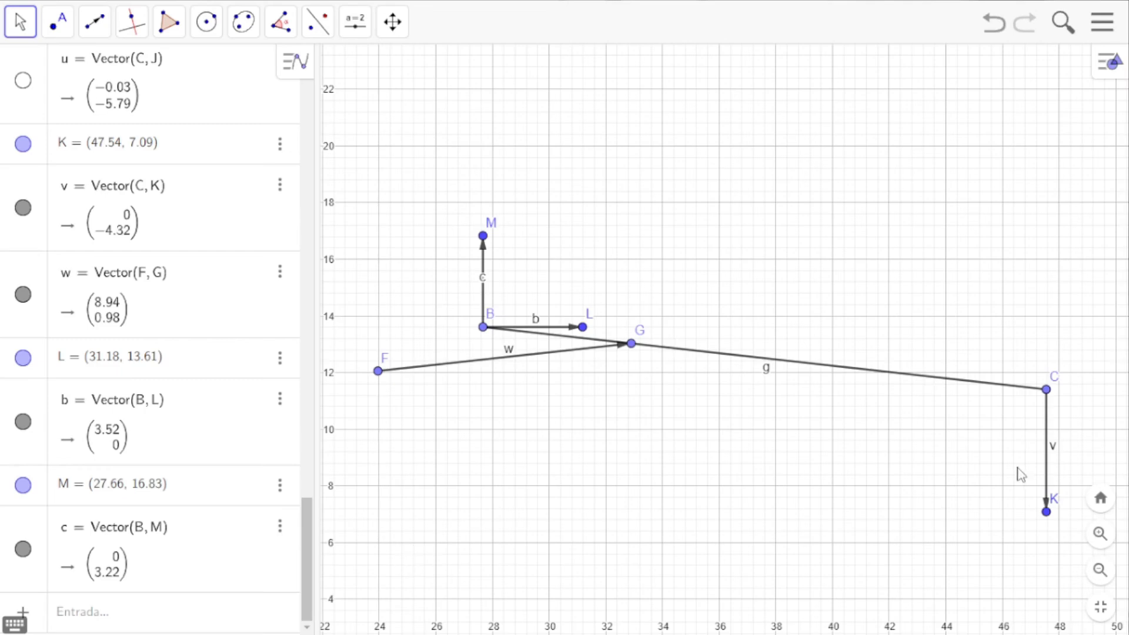
# Highlight the load vector at C and the brace vector from F to G in turn, and clear the selection.
pyautogui.click(1050, 462)
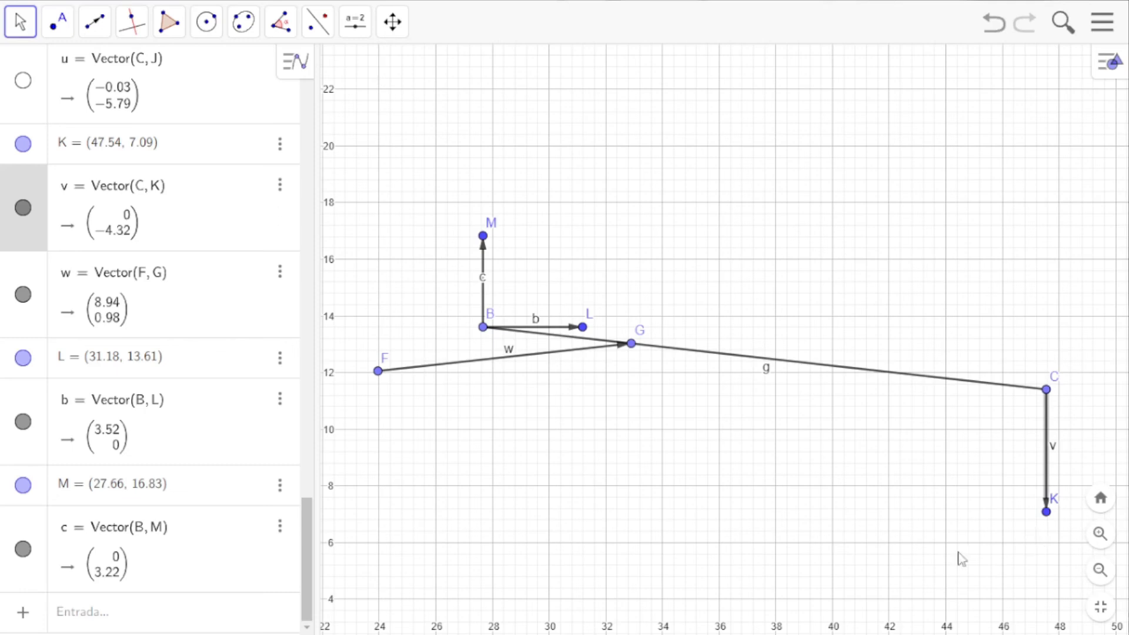
pyautogui.click(494, 360)
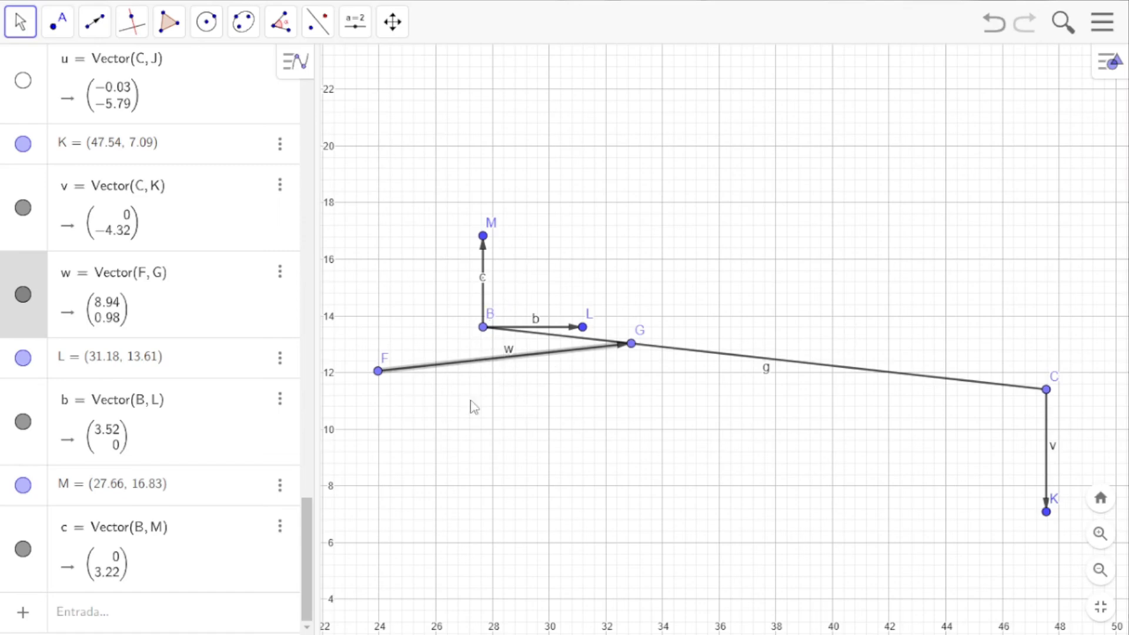
pyautogui.click(595, 444)
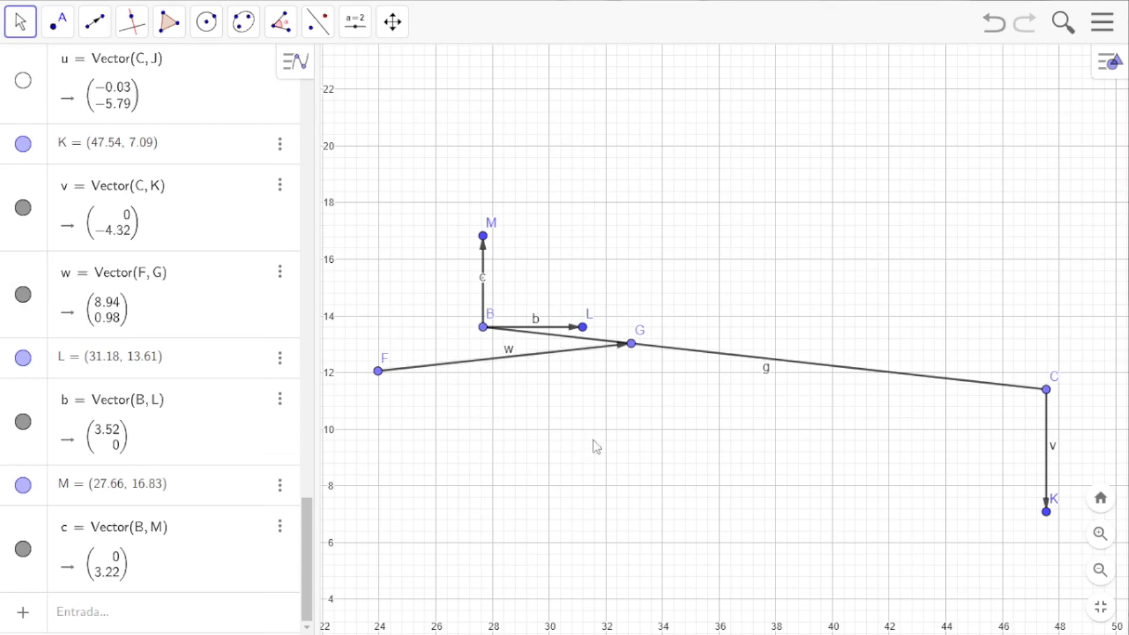
pyautogui.click(483, 328)
pyautogui.click(500, 359)
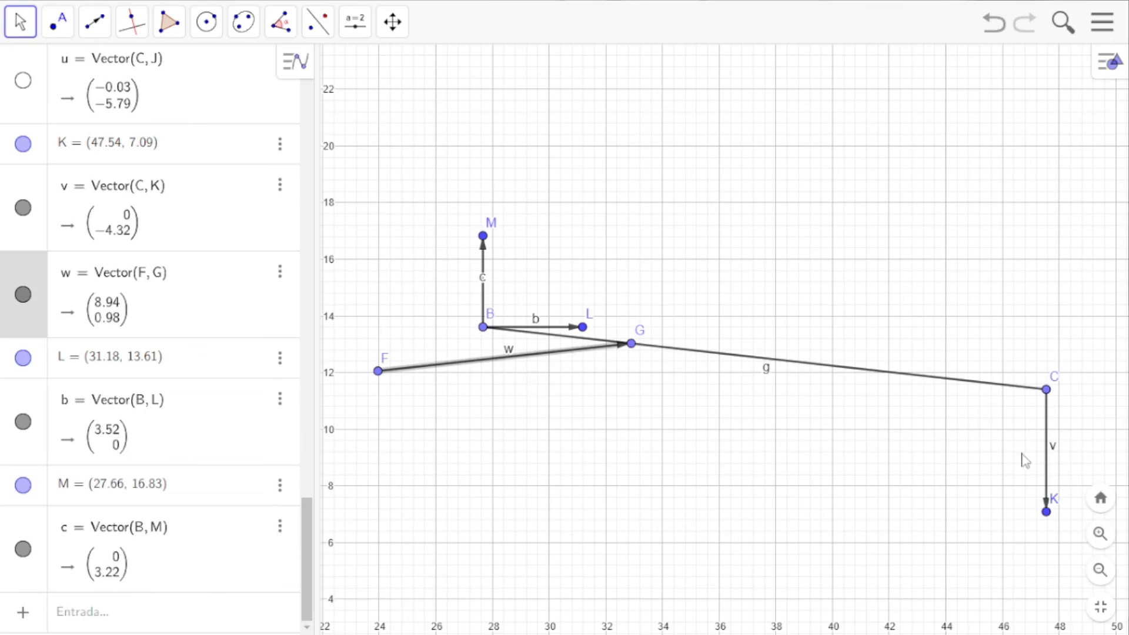
pyautogui.click(1047, 464)
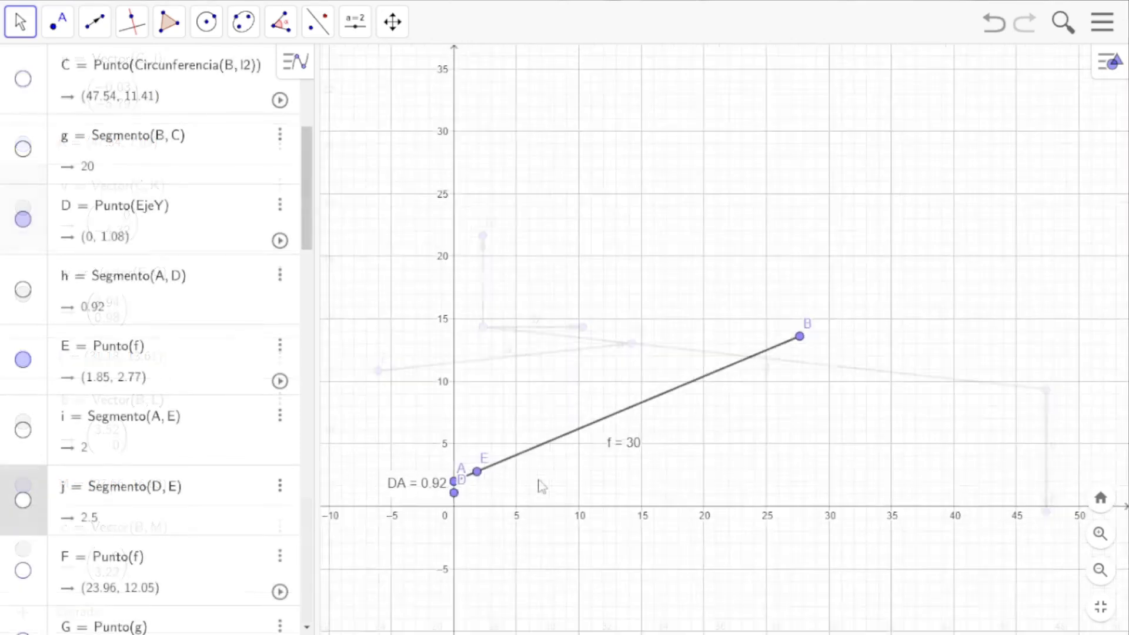
# Draw two vectors from point B of bar AB, one straight down about 4.05 long and one horizontal away from the bar about 4.73 long.
pyautogui.scroll(5, 541, 485)
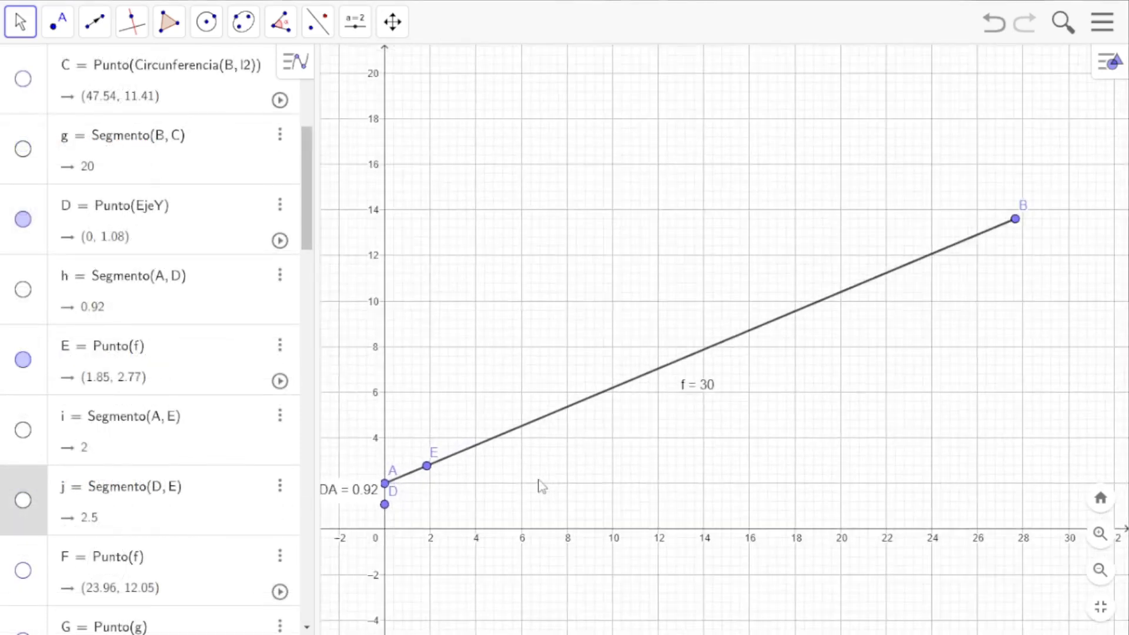
pyautogui.scroll(-4, 538, 479)
pyautogui.moveTo(544, 475); pyautogui.dragTo(618, 332)
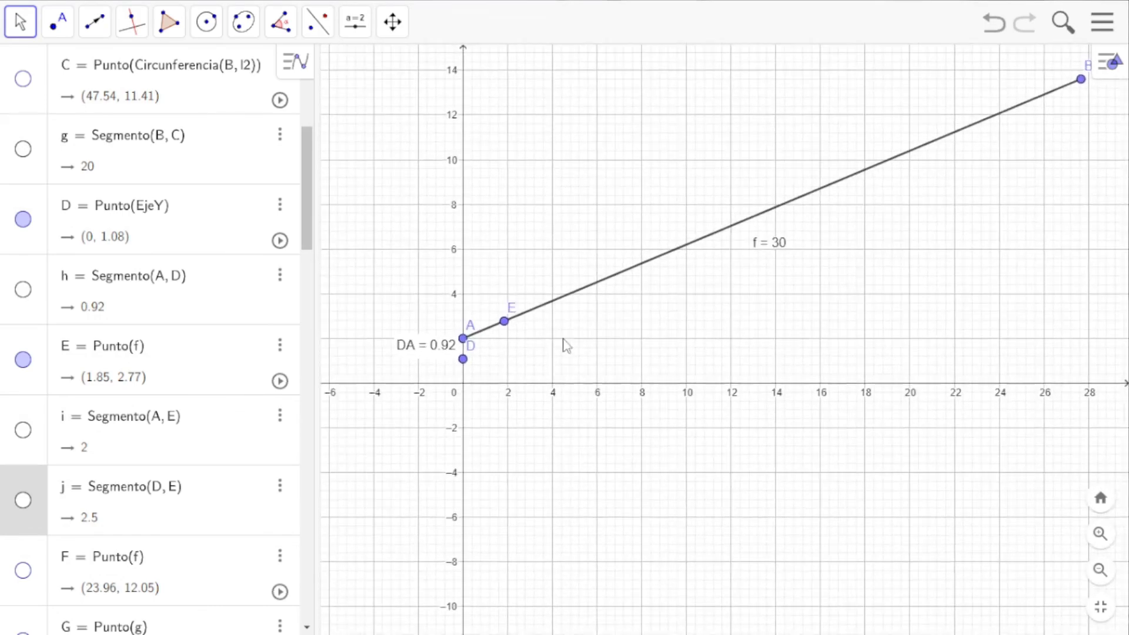
pyautogui.click(528, 435)
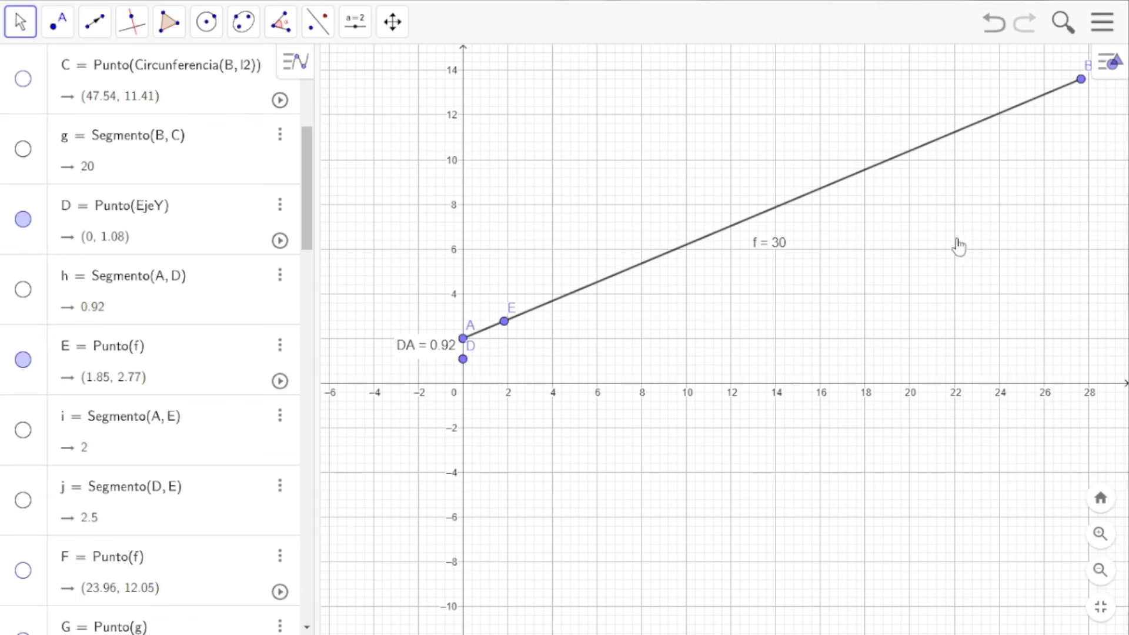
pyautogui.moveTo(957, 245); pyautogui.dragTo(854, 300)
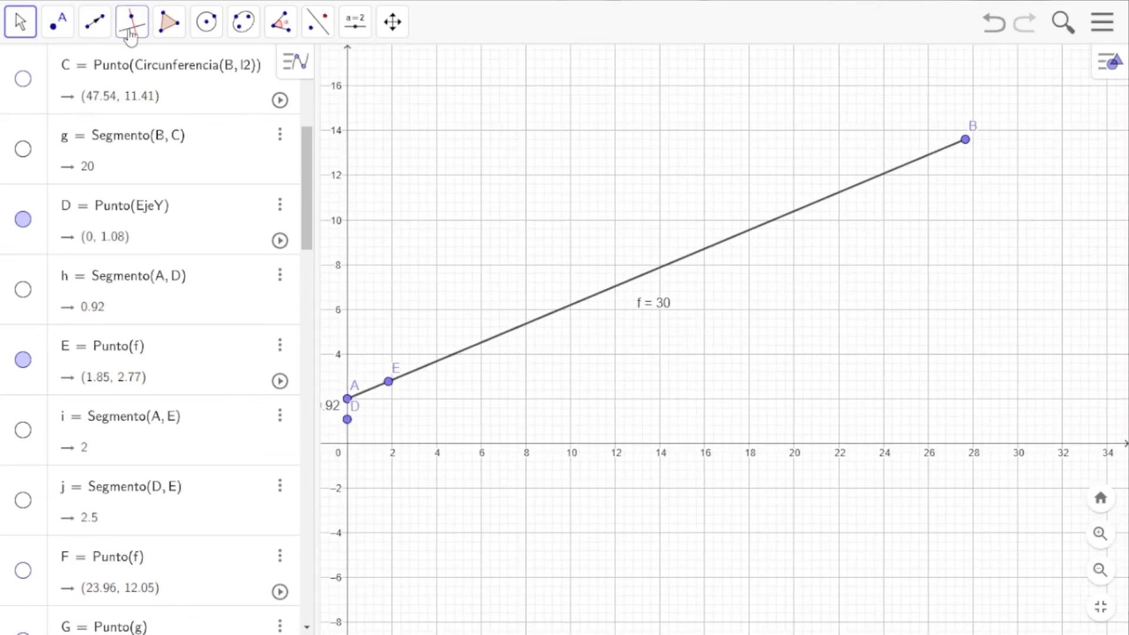
pyautogui.click(94, 22)
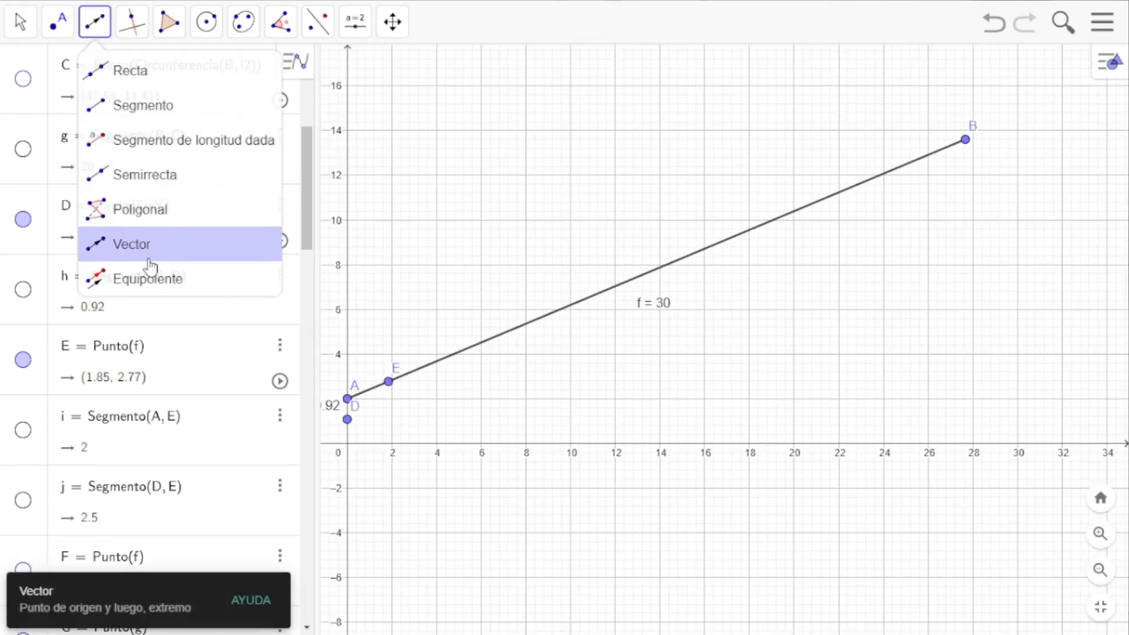
pyautogui.click(139, 246)
pyautogui.click(965, 140)
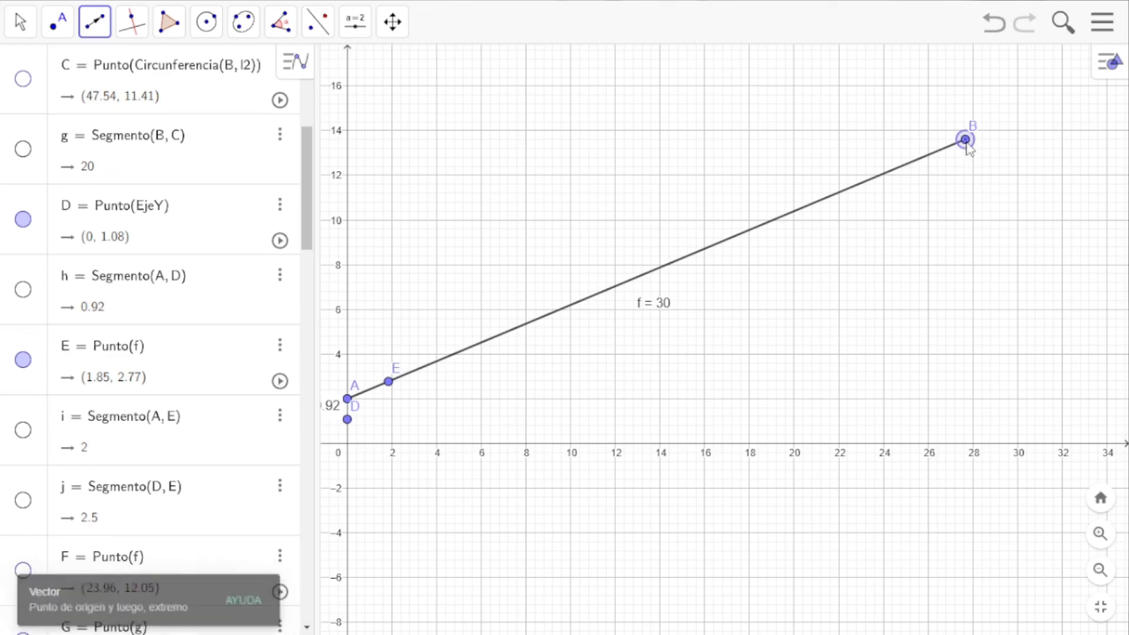
pyautogui.click(965, 230)
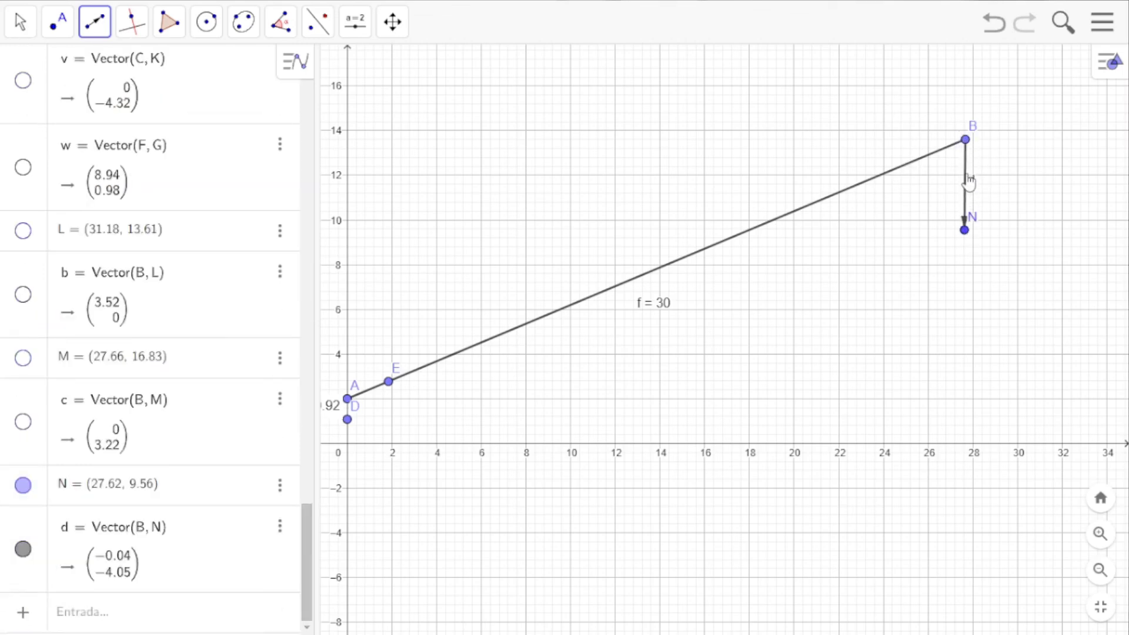
pyautogui.click(965, 140)
pyautogui.click(1071, 139)
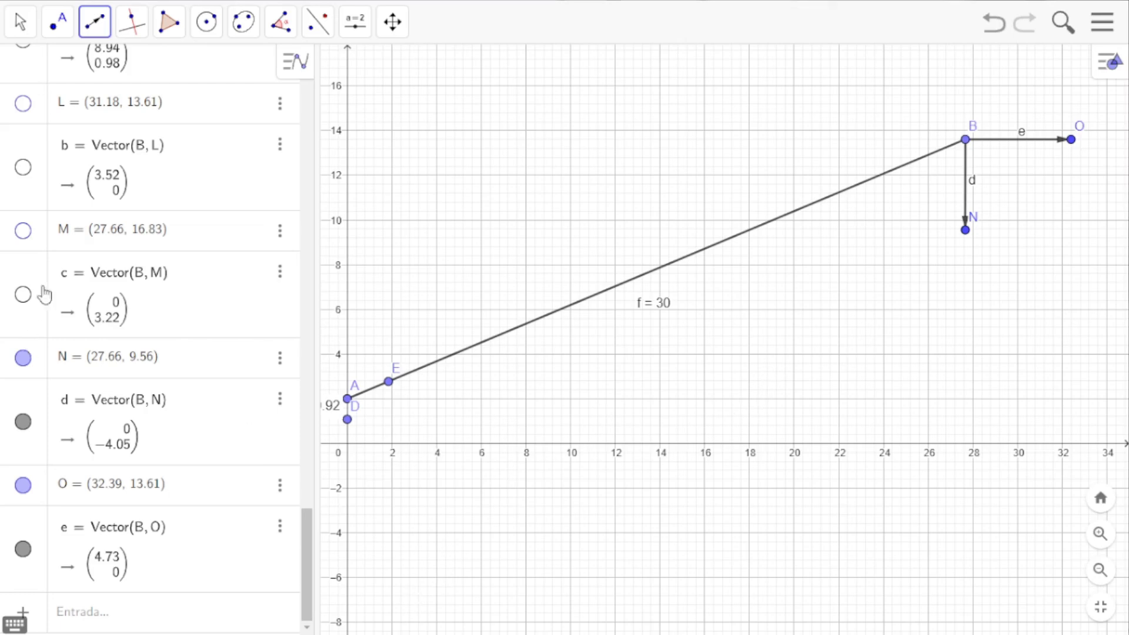
# Draw the brace-force vector from point D to point E on bar AB.
pyautogui.click(95, 24)
pyautogui.click(133, 260)
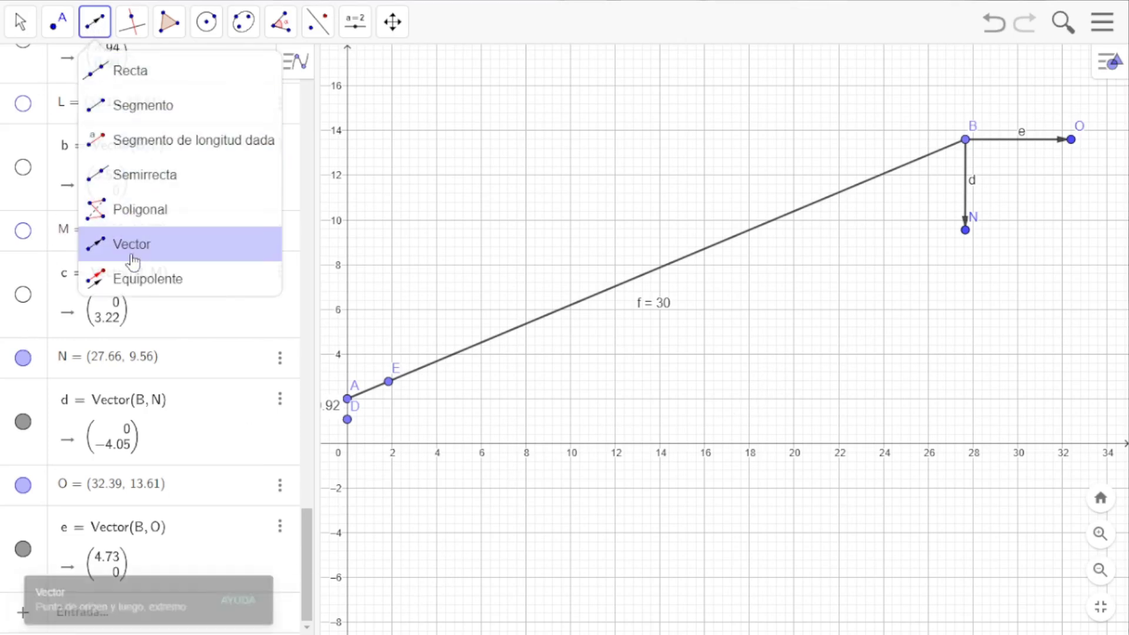
pyautogui.click(347, 419)
pyautogui.click(389, 382)
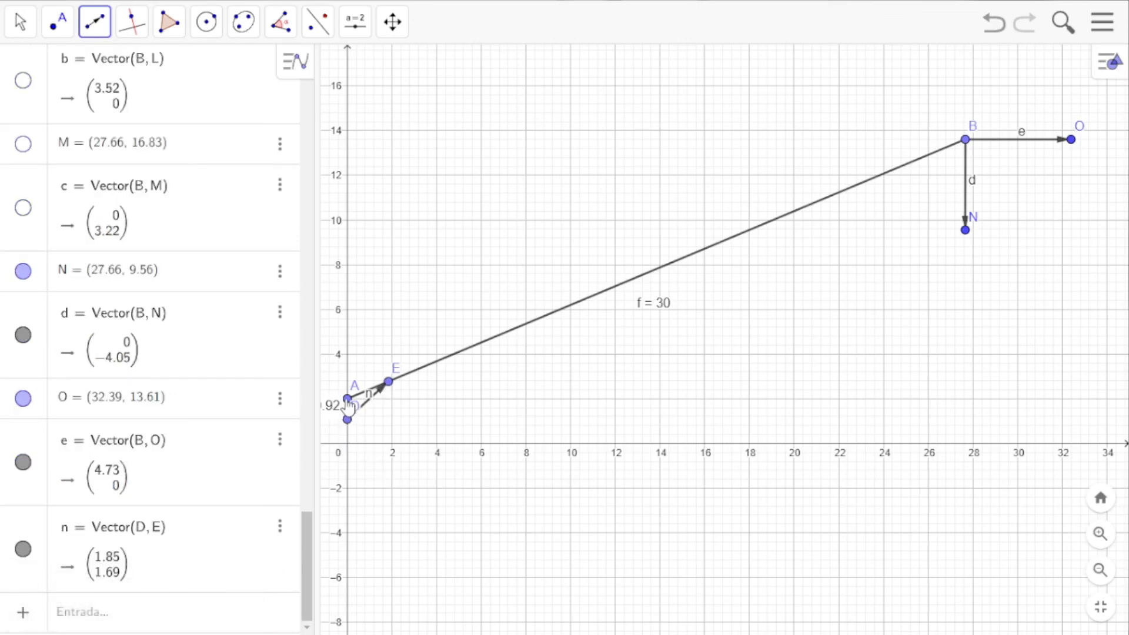
# Draw two vectors from point A, one vertical to about (0, 4.45) and one nearly horizontal, shortened to end at about (2.28, 2.03).
pyautogui.scroll(5, 347, 406)
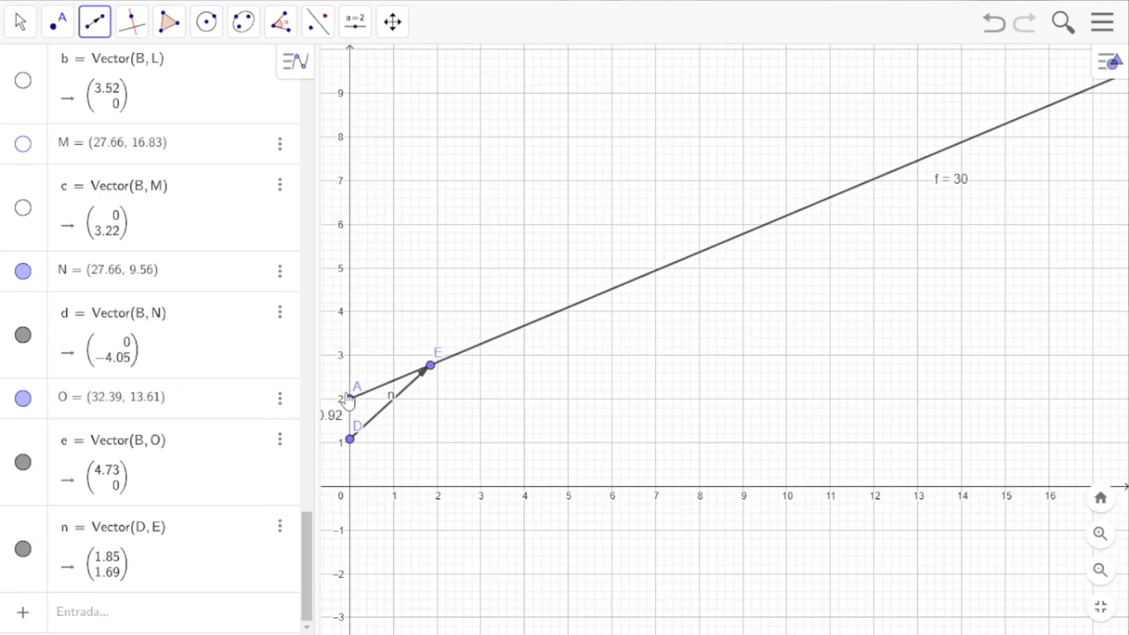
pyautogui.click(351, 401)
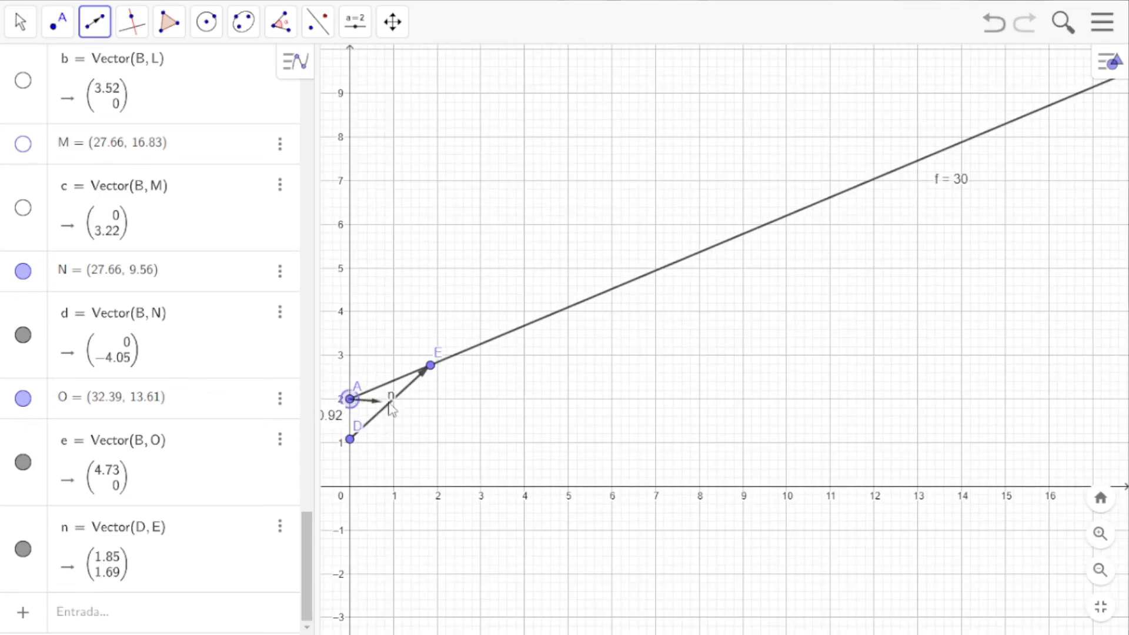
pyautogui.click(461, 400)
pyautogui.click(350, 399)
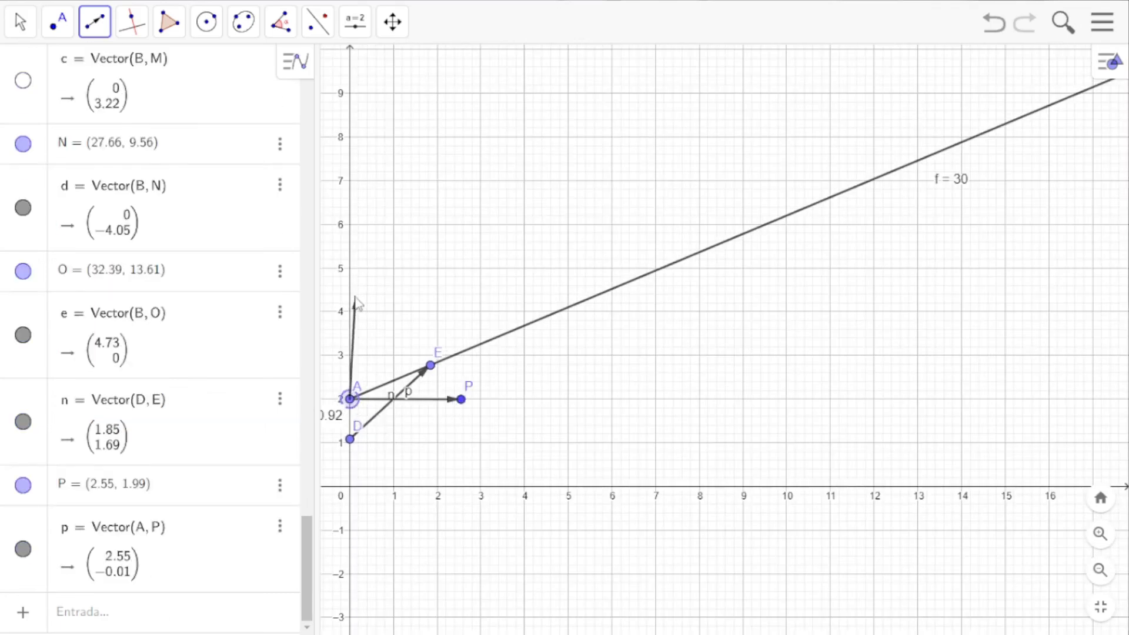
pyautogui.click(350, 293)
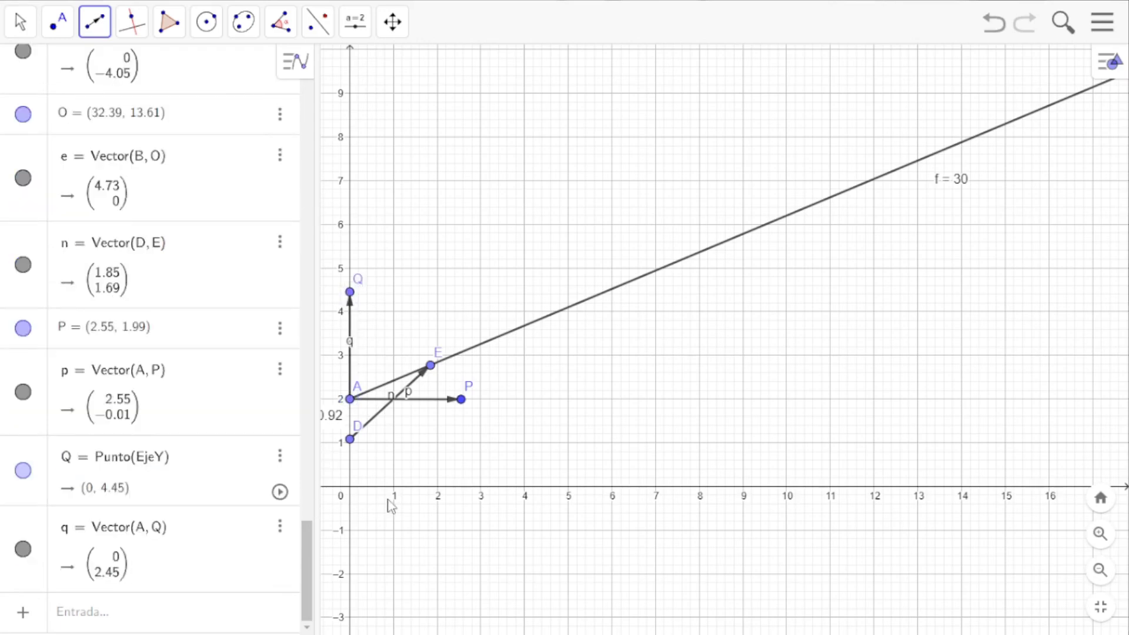
pyautogui.click(20, 23)
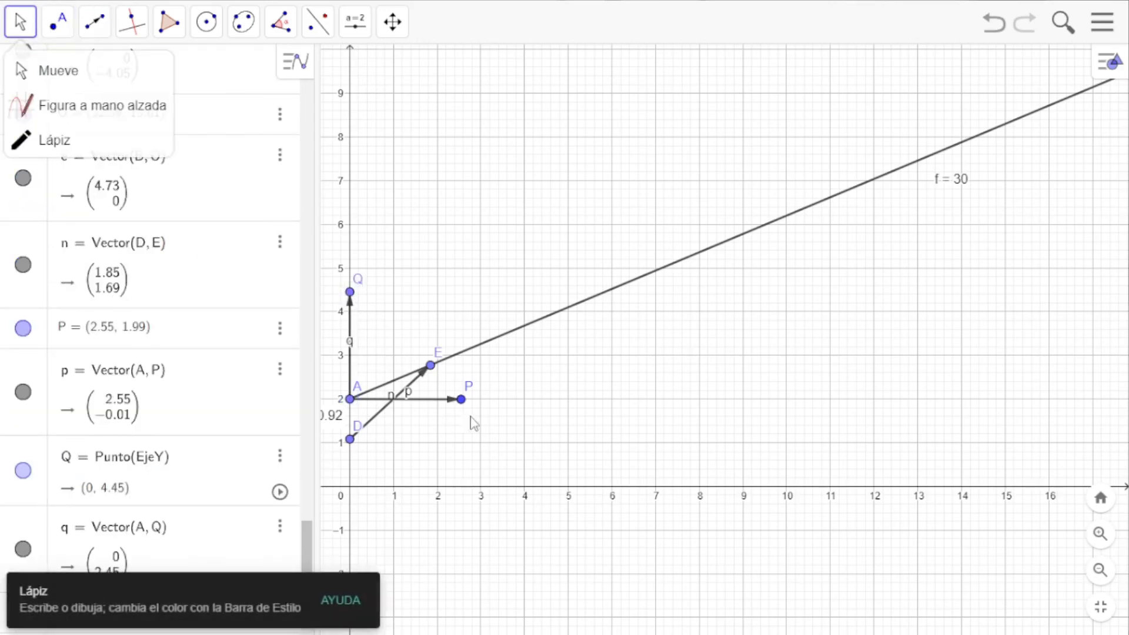
pyautogui.moveTo(462, 400)
pyautogui.mouseDown()
pyautogui.moveTo(374, 396)
pyautogui.moveTo(449, 398)
pyautogui.mouseUp()
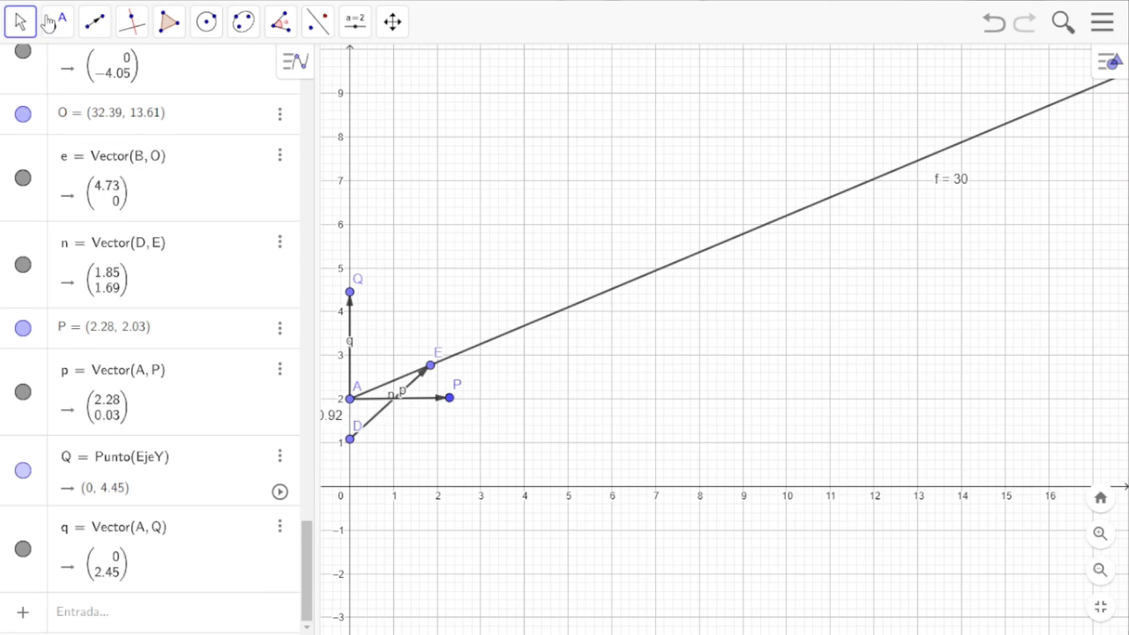
# Move point E along bar AB to about (7.25, 5.04) and point D down the y-axis to about the origin, lengthening the brace vector.
pyautogui.click(20, 22)
pyautogui.click(65, 70)
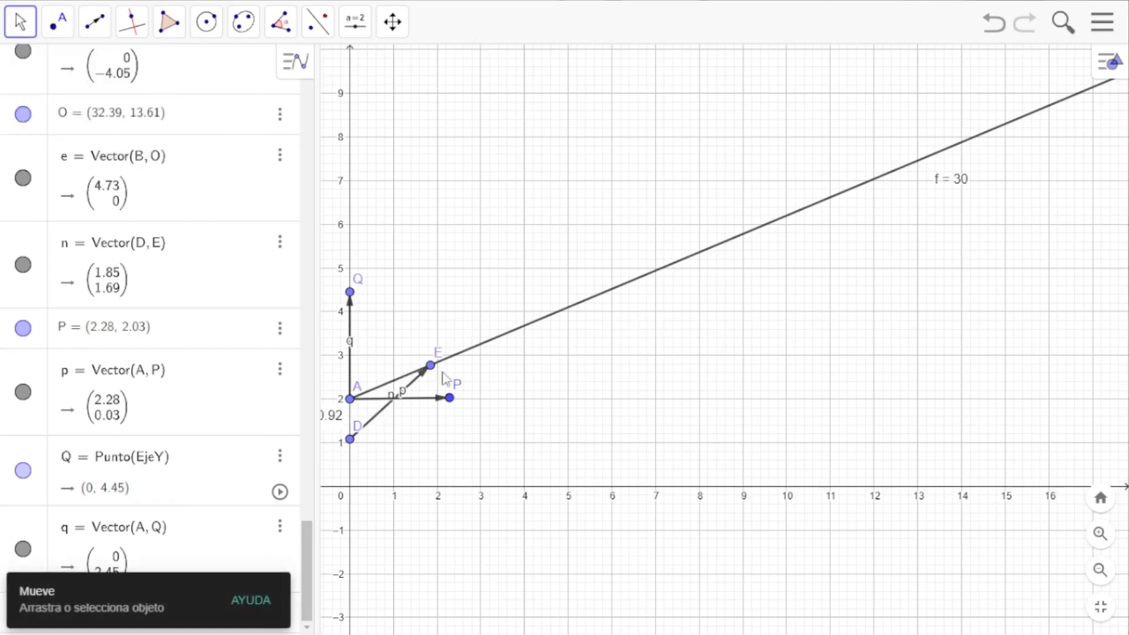
pyautogui.moveTo(431, 365); pyautogui.dragTo(671, 277)
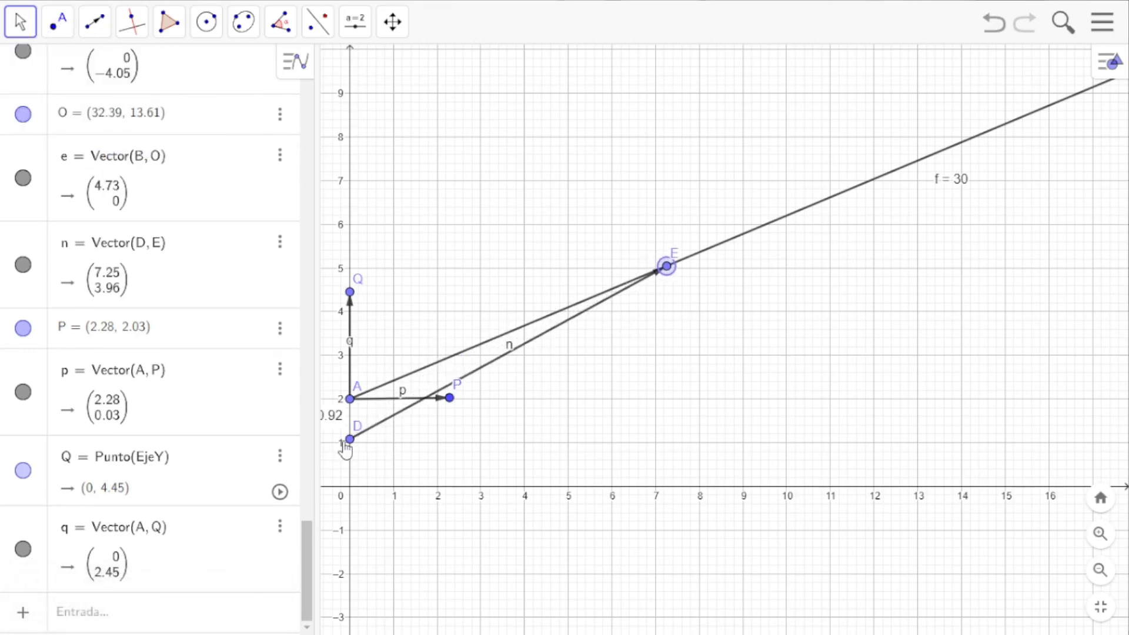
pyautogui.moveTo(346, 449); pyautogui.dragTo(385, 494)
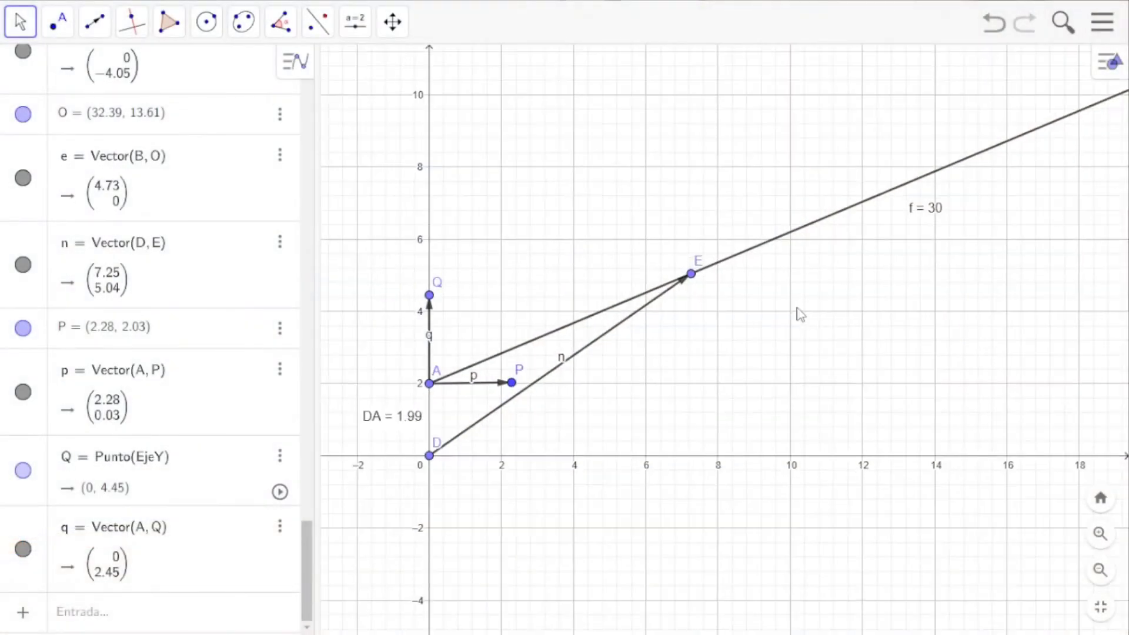
pyautogui.scroll(-1, 792, 307)
pyautogui.moveTo(901, 286); pyautogui.dragTo(706, 357)
pyautogui.scroll(-1, 704, 406)
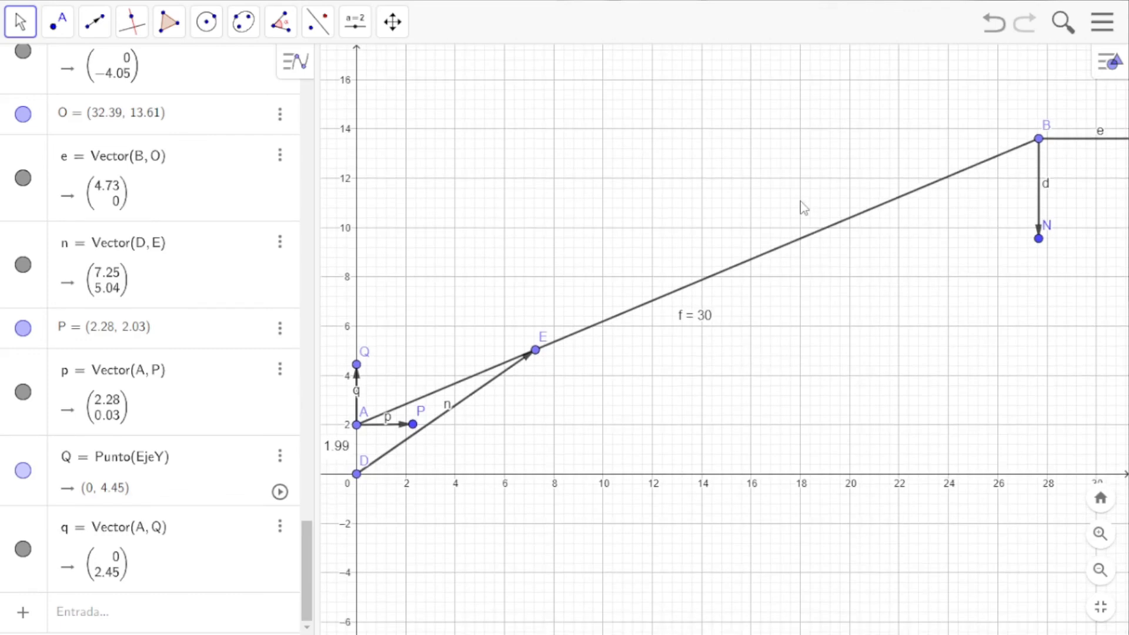